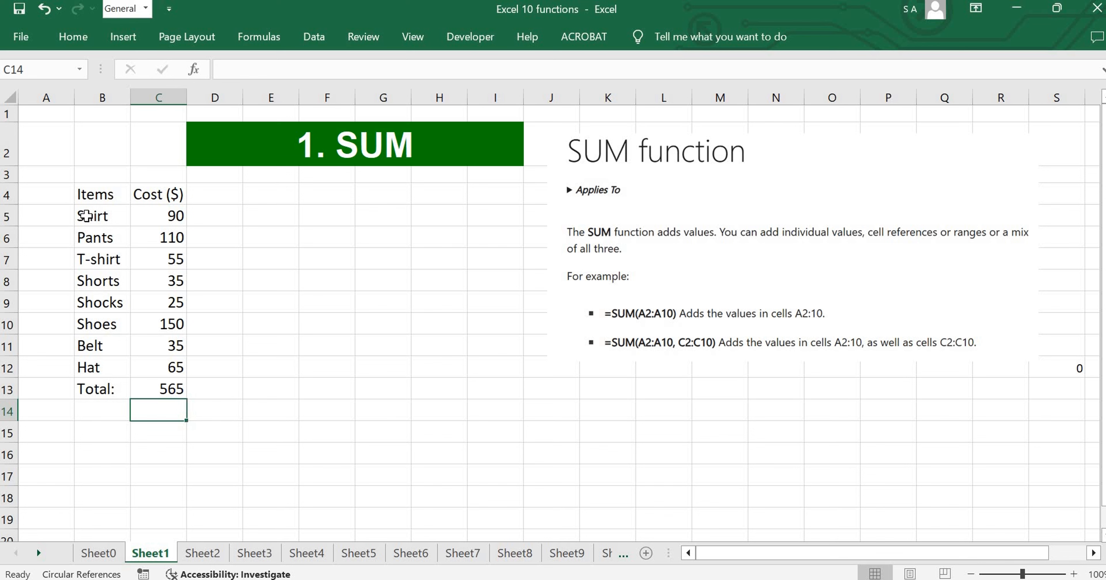
- Copy the item names and costs in B5:C12 to the range starting at G5
left_click_drag(86, 216, 166, 367)
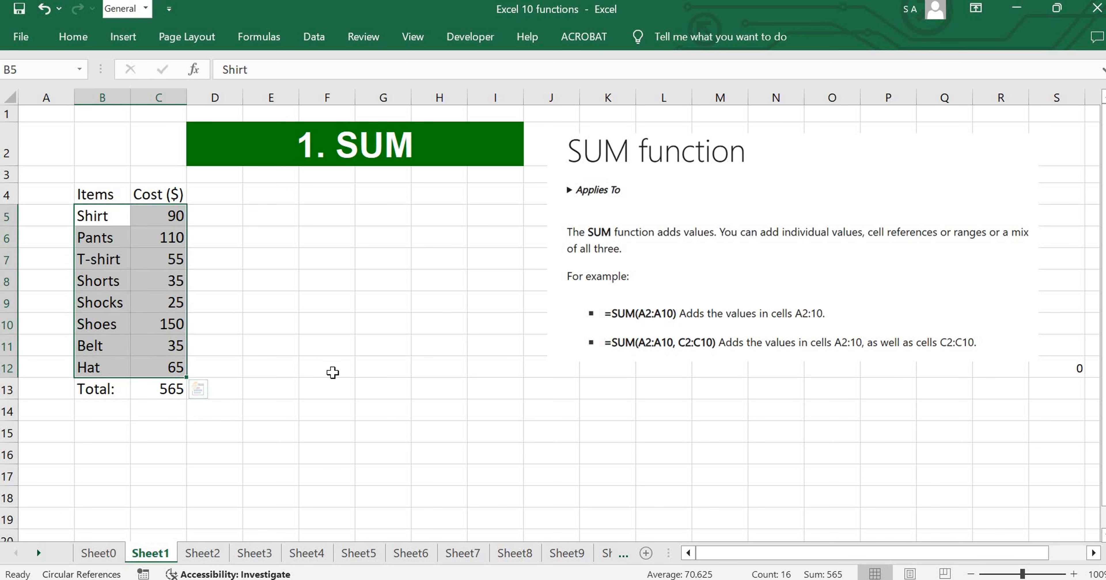
key("ctrl+c")
left_click(383, 212)
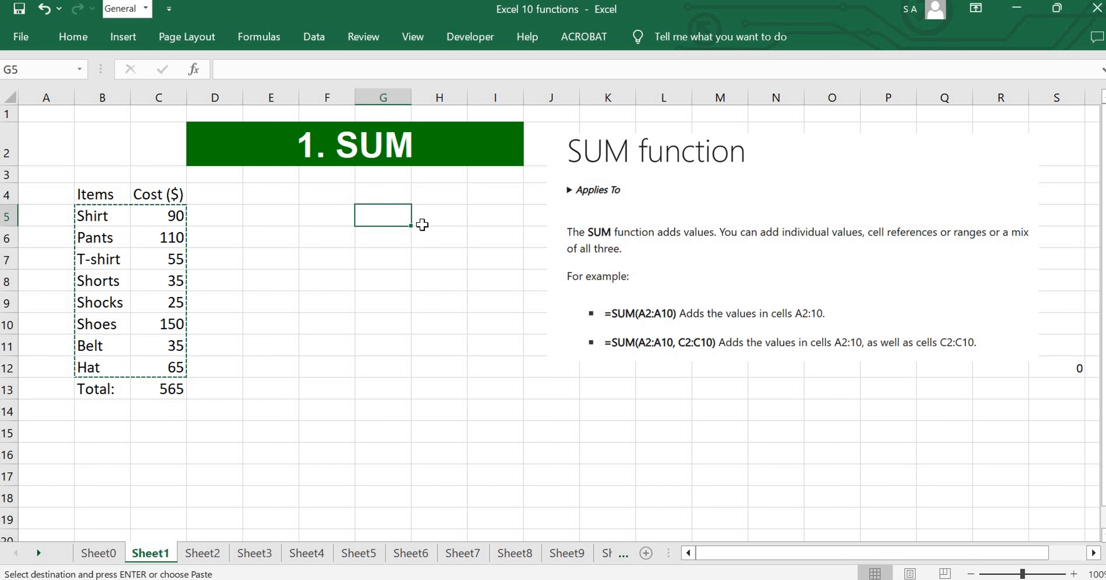
key("ctrl+v")
left_click(442, 410)
- Enter =SUM(C5:C12,H5:H12) in cell D15 to add both cost ranges together
left_click_drag(170, 215, 186, 367)
left_click_drag(452, 215, 450, 368)
left_click(240, 432)
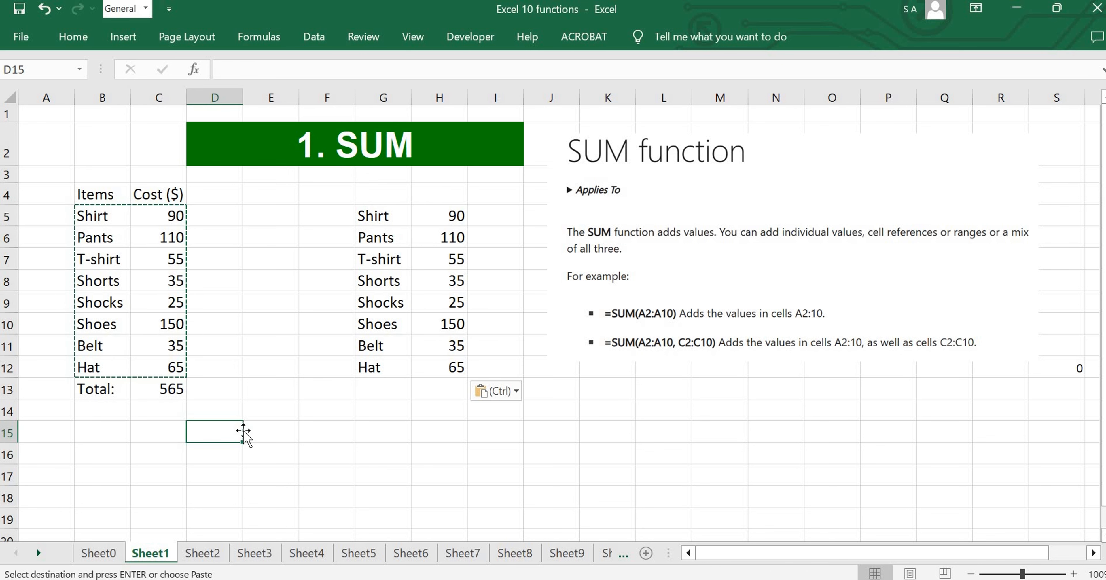
type("=")
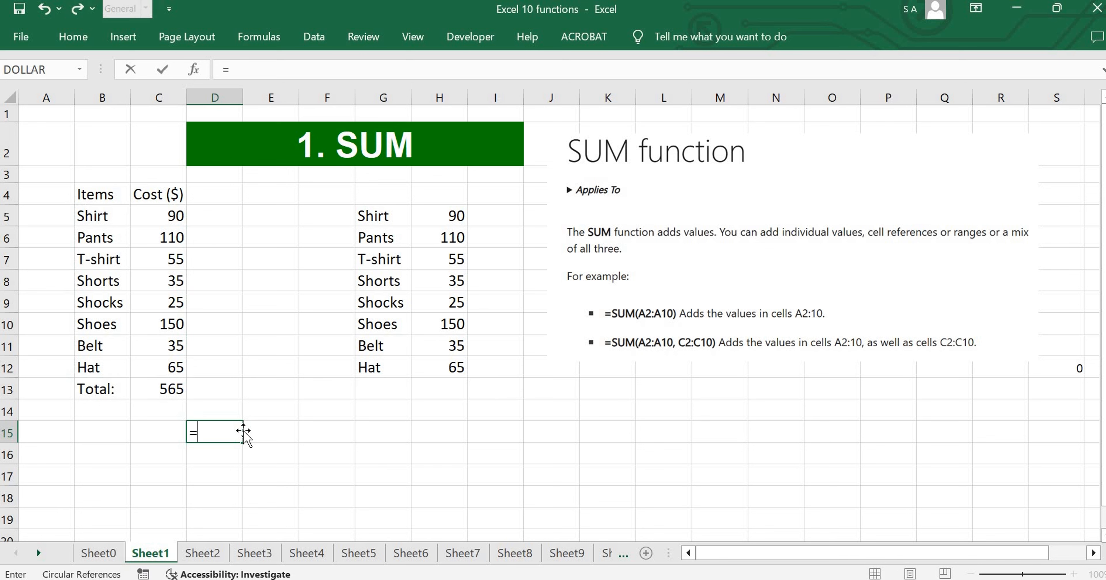
type("sum")
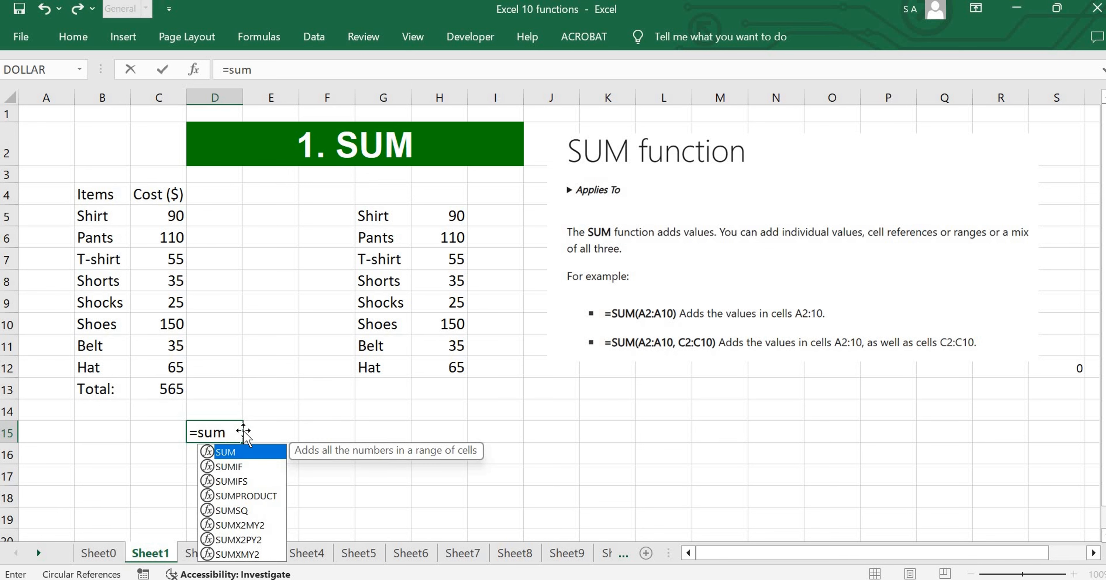
type("(")
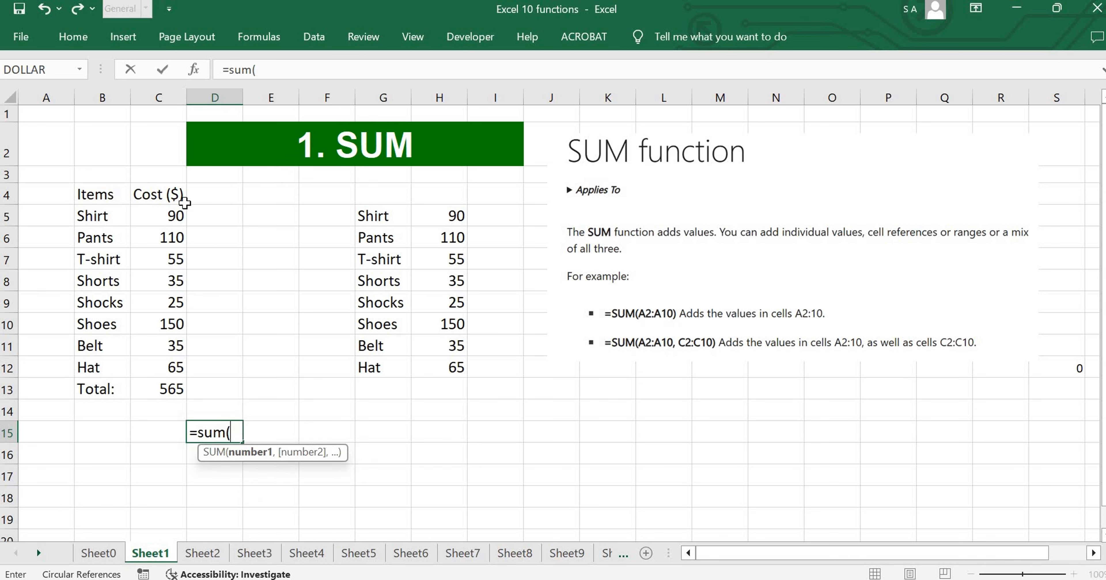
left_click_drag(173, 216, 176, 366)
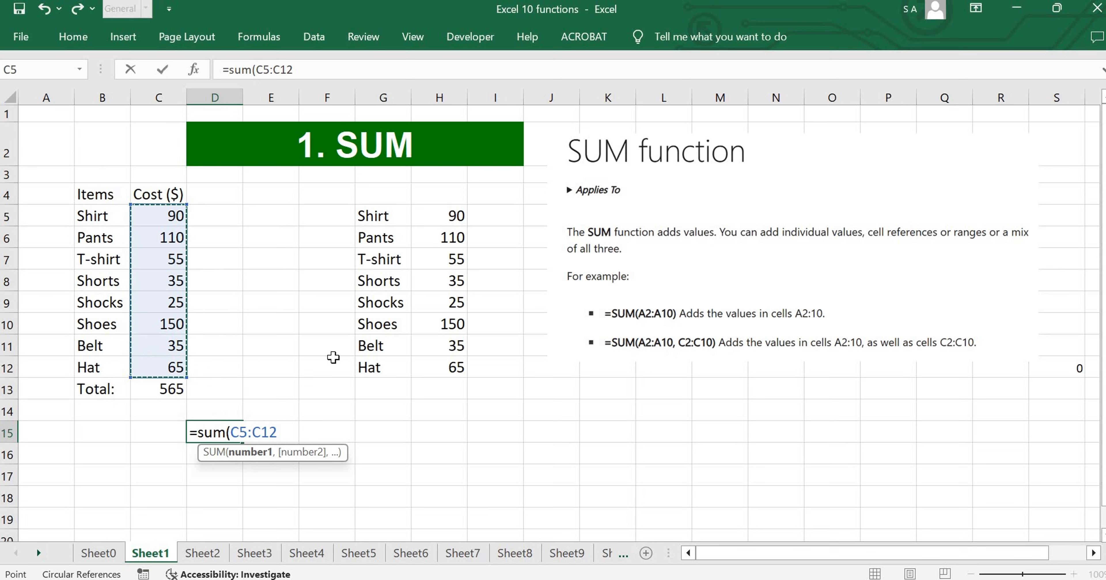
type(",")
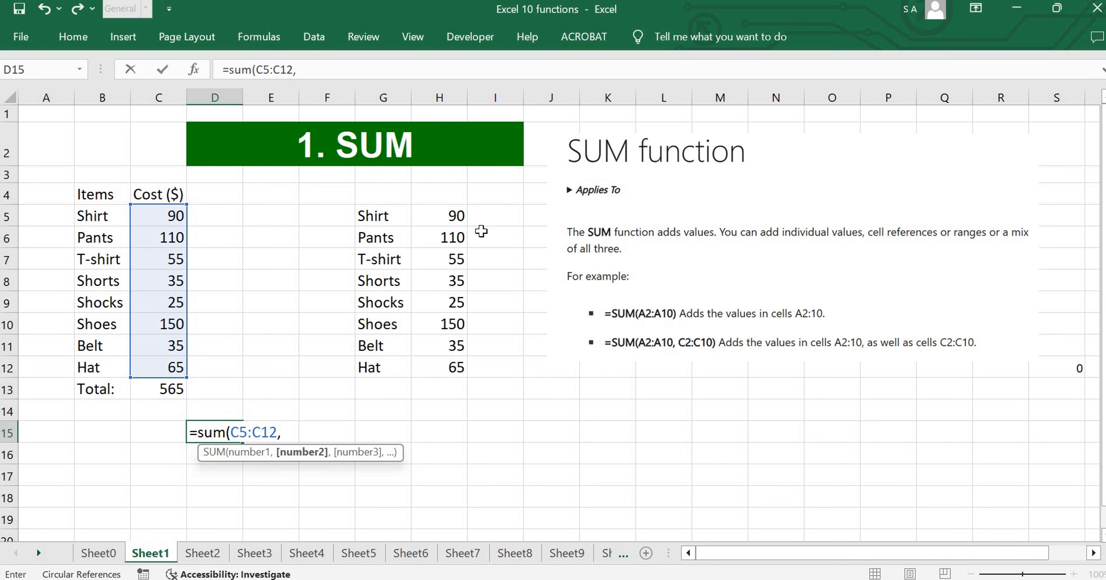
left_click_drag(454, 217, 563, 370)
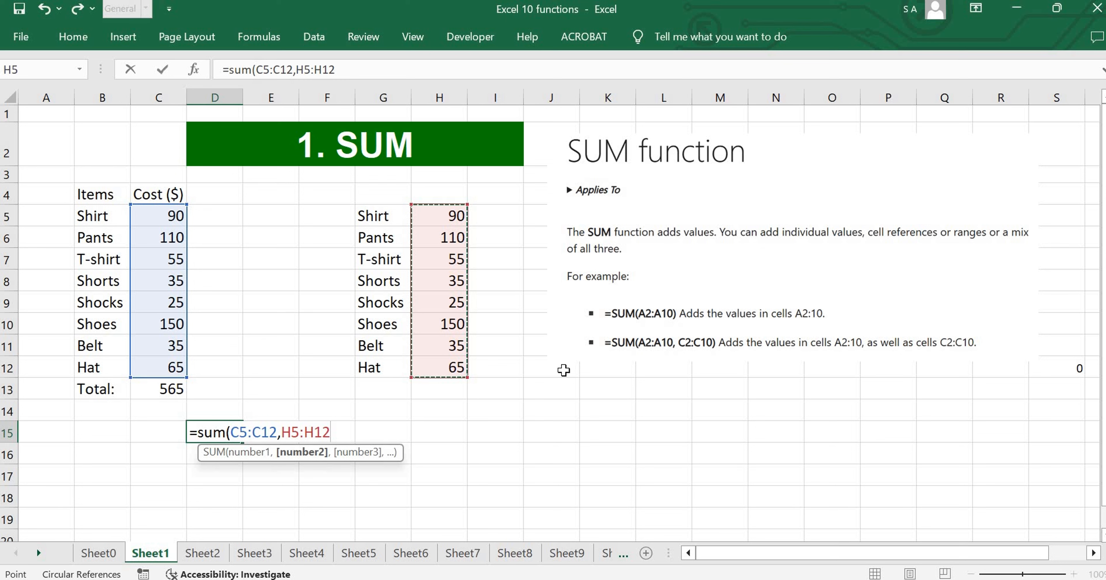
type(")")
key("Return")
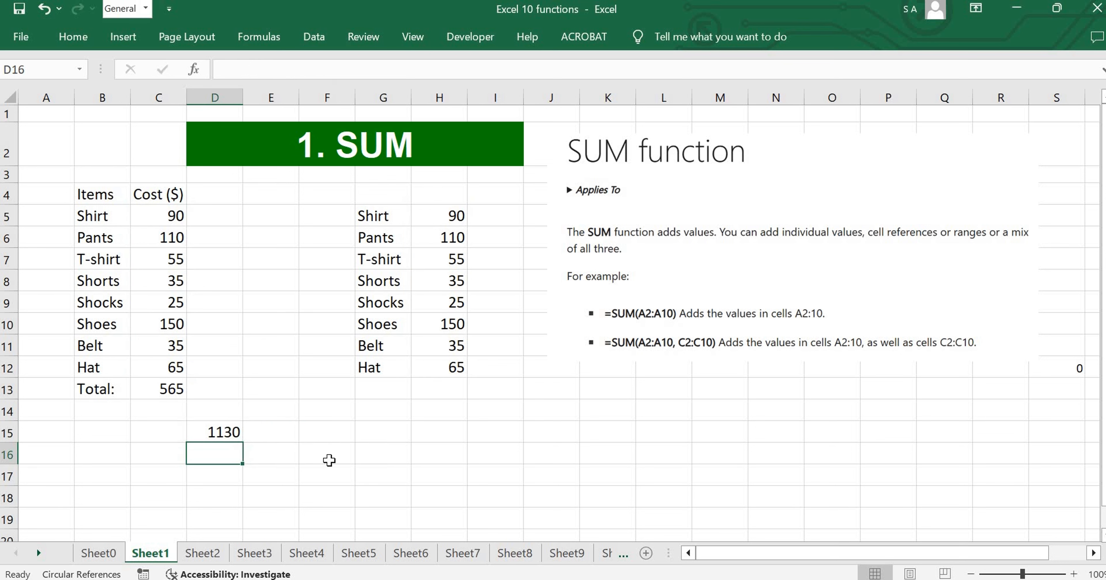
left_click(255, 446)
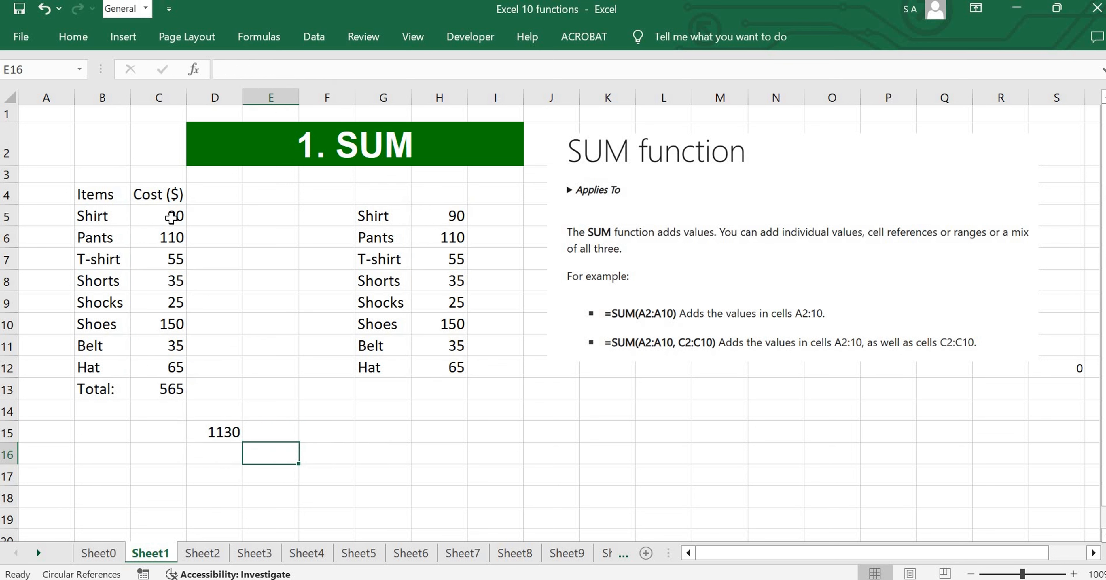
left_click_drag(171, 217, 180, 369)
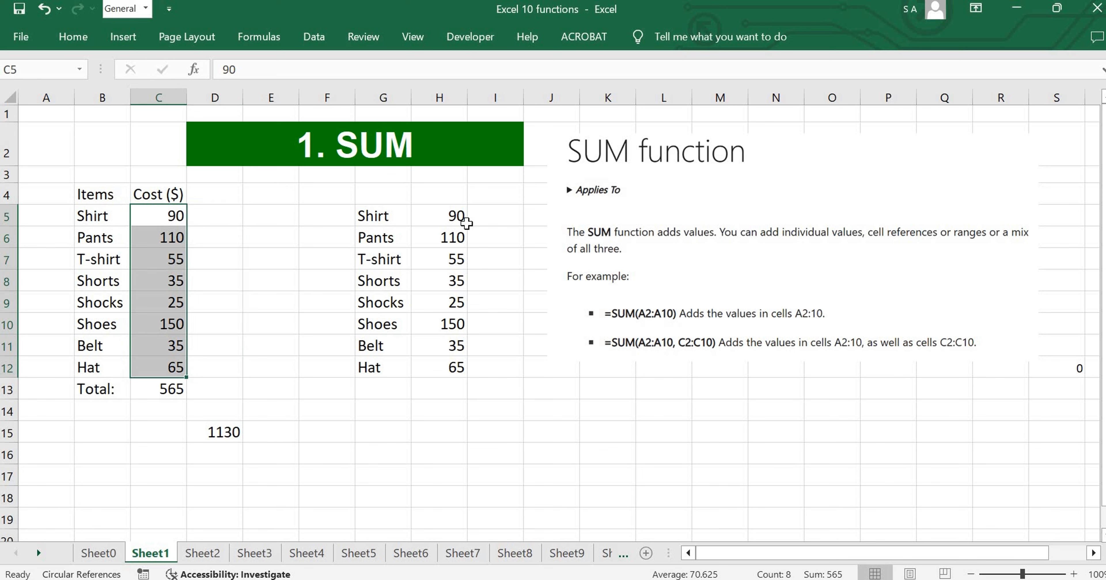
left_click_drag(462, 213, 456, 346)
left_click(424, 444)
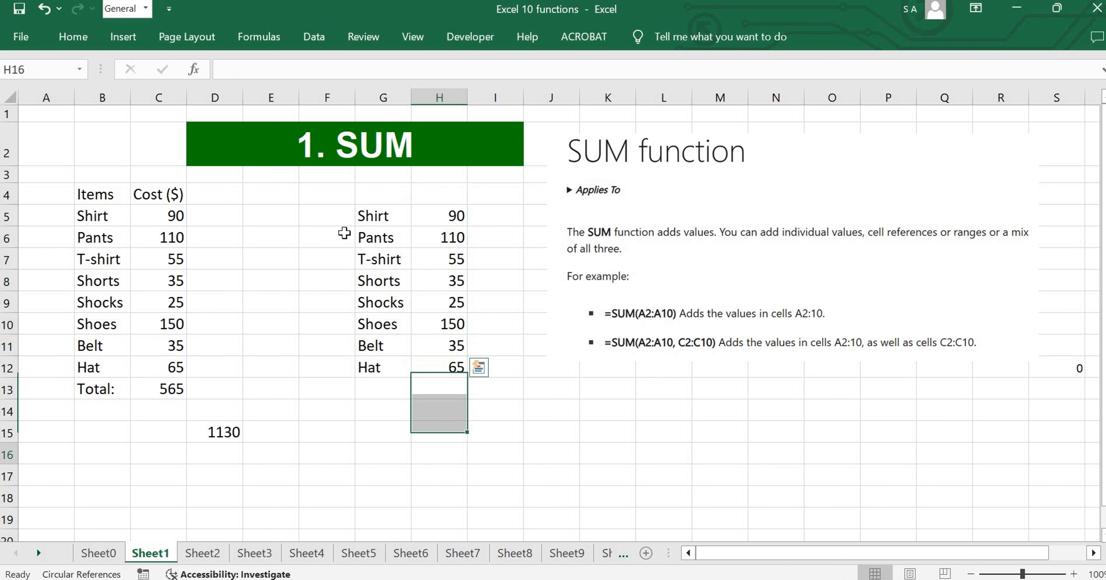
- Clear the copied items in F5:I13 and the combined sum in D13:E16
left_click_drag(339, 210, 479, 393)
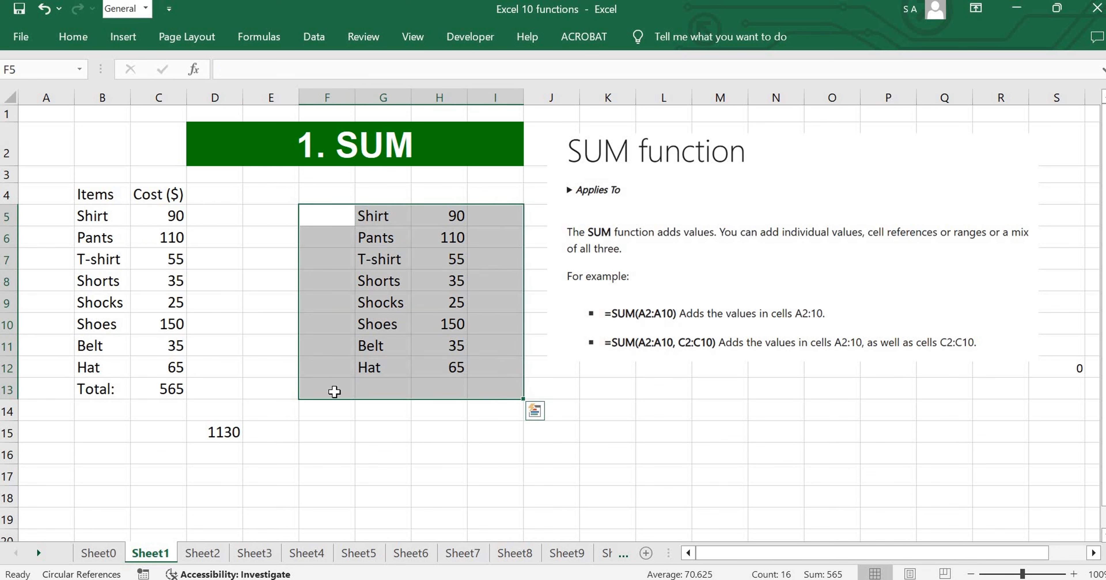
key("Delete")
left_click_drag(228, 392, 280, 457)
key("Delete")
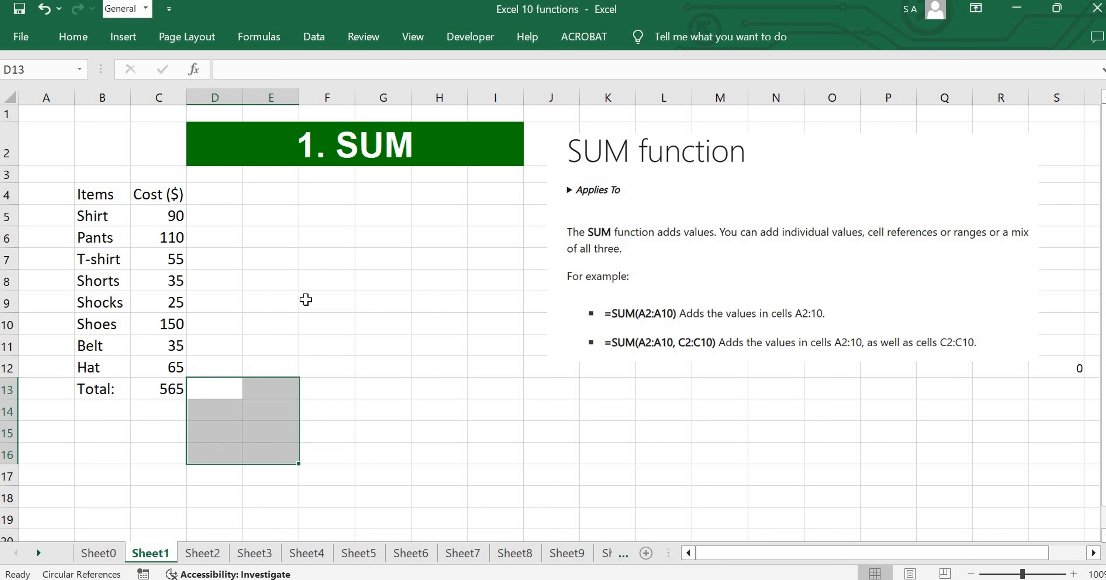
- Enter =SUM(10,15,25) in cell F9 to add three individual numbers
left_click(348, 306)
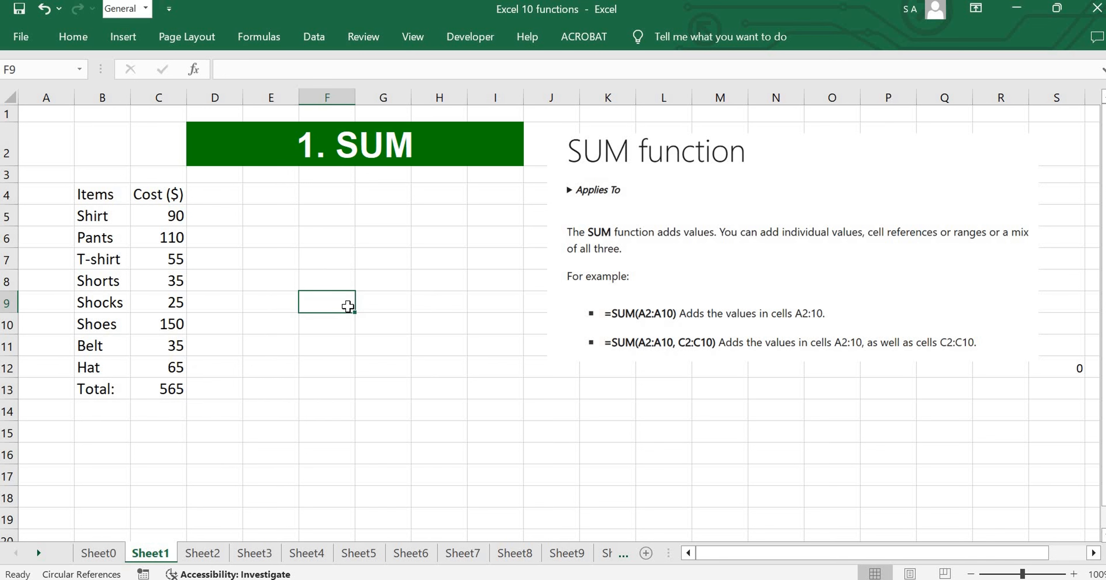
type("=")
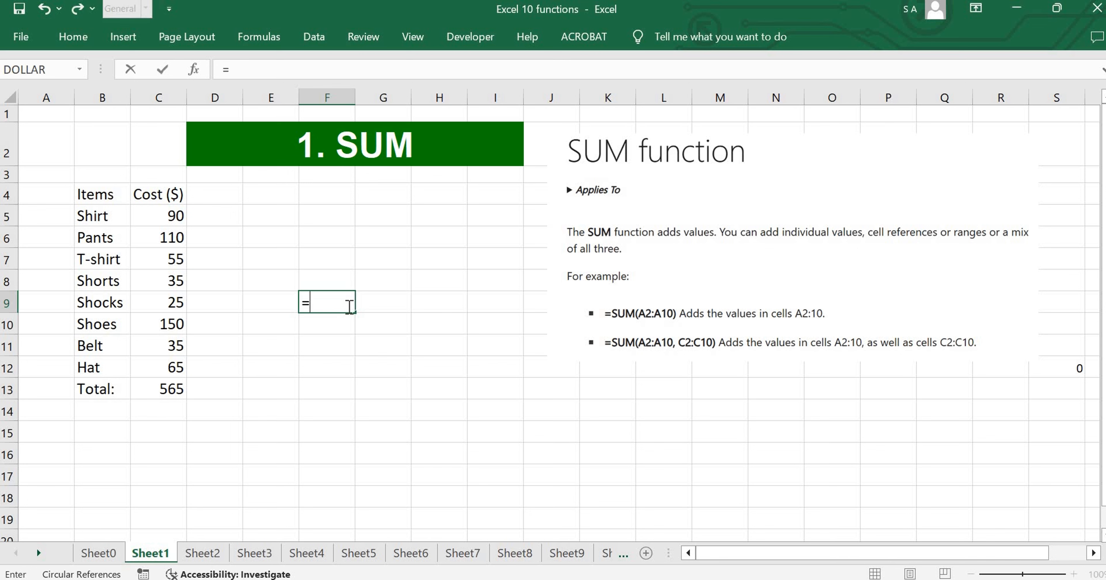
type("sum(")
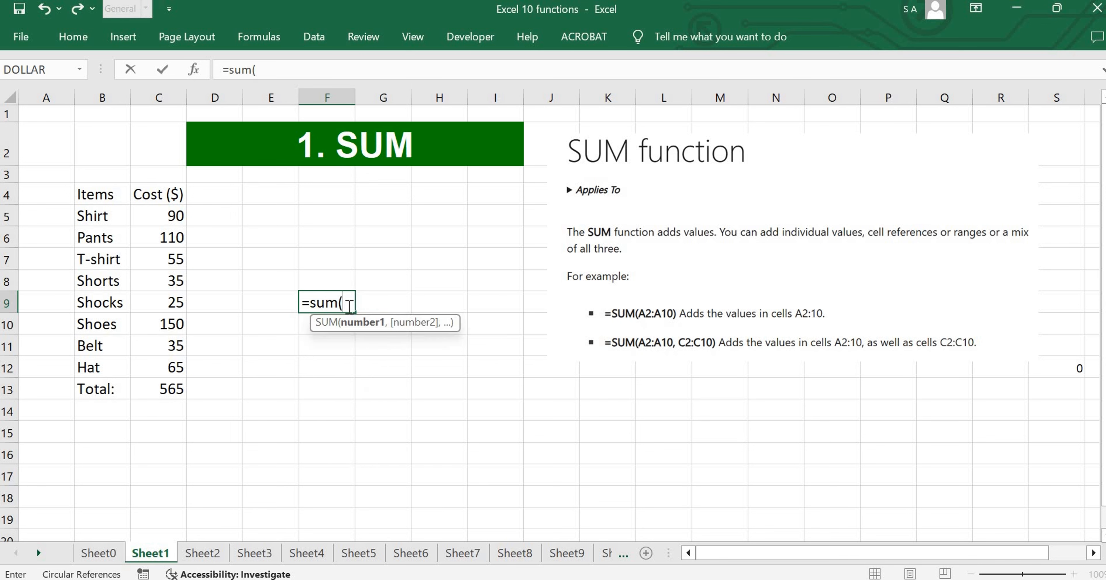
type("10,15,25")
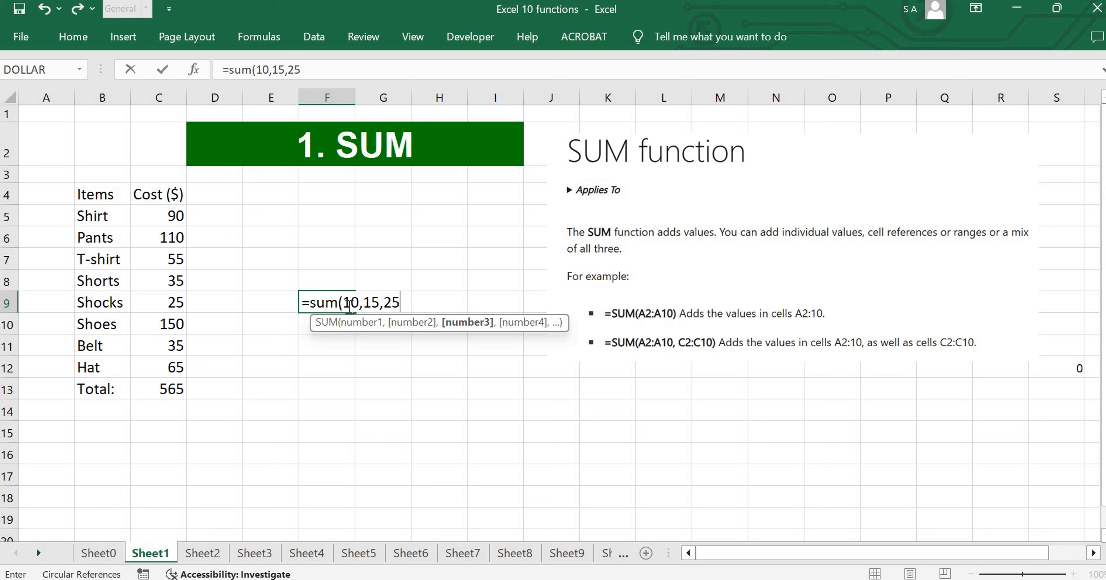
type(")")
key("Return")
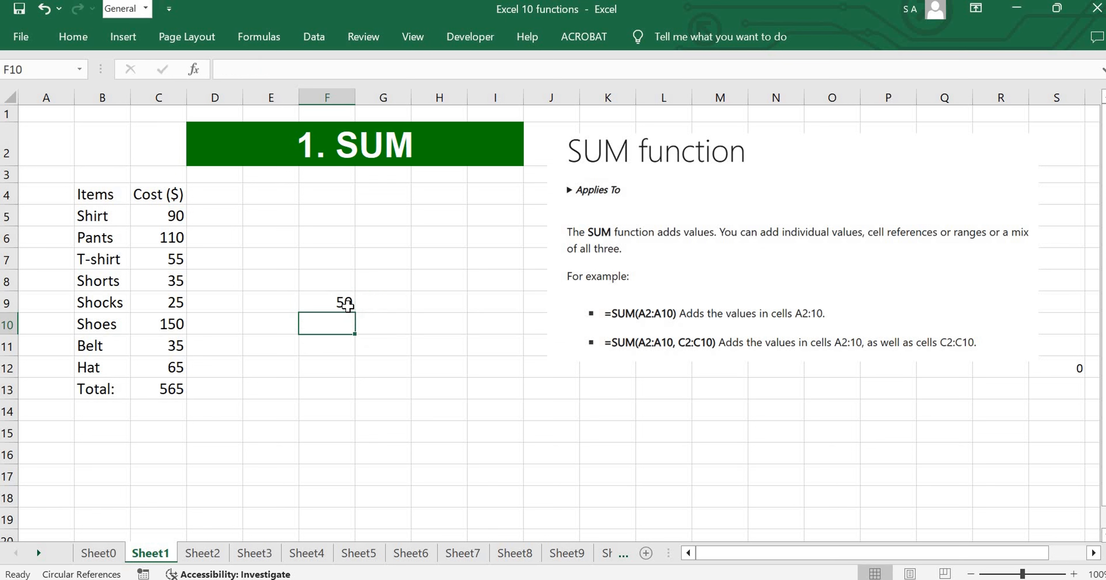
- Clear the sum of the individual numbers from the range F8:F11
left_click(382, 350)
left_click_drag(326, 281, 355, 341)
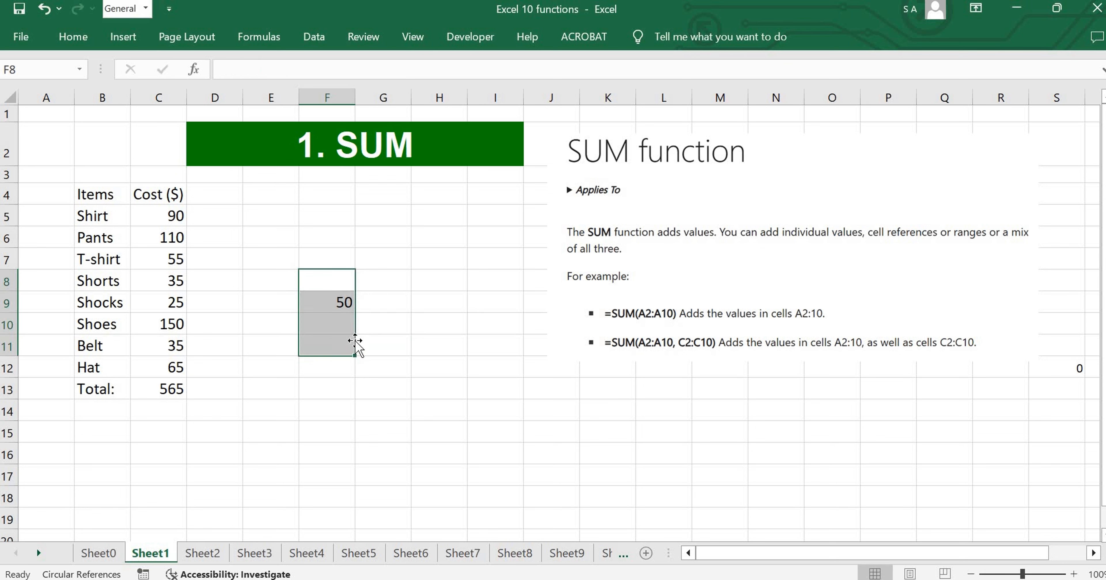
key("Delete")
left_click(394, 430)
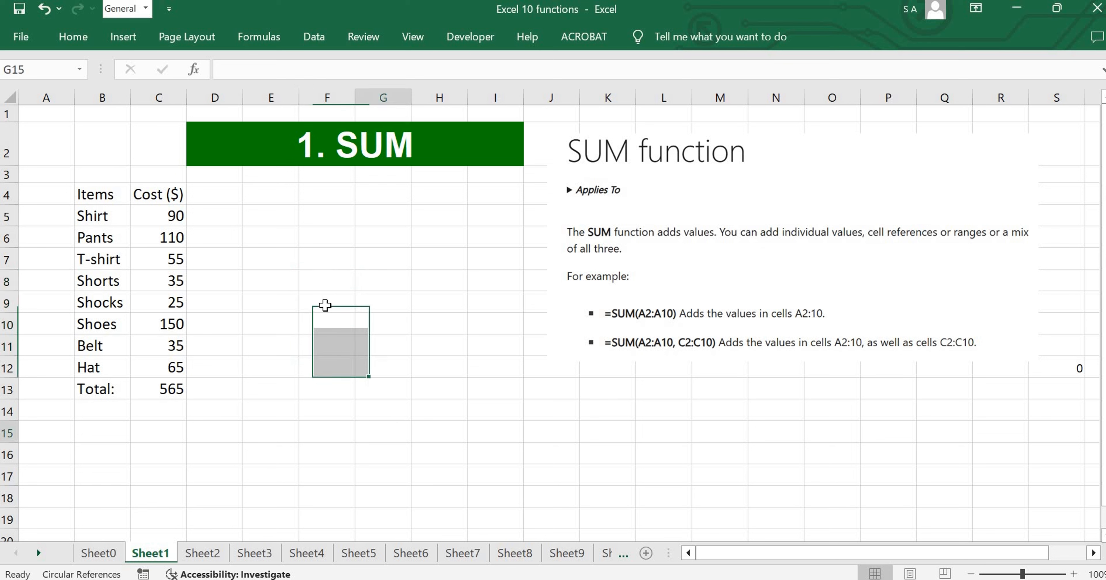
- Enter =10+15+25 in cell F9 to add the numbers with plus operators
left_click(325, 304)
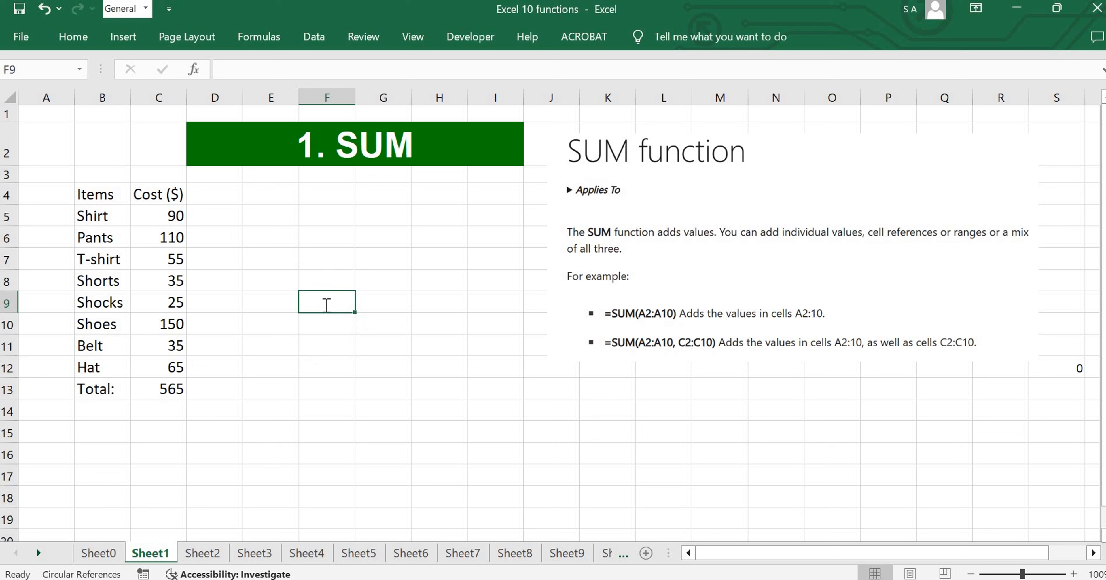
type("=10+")
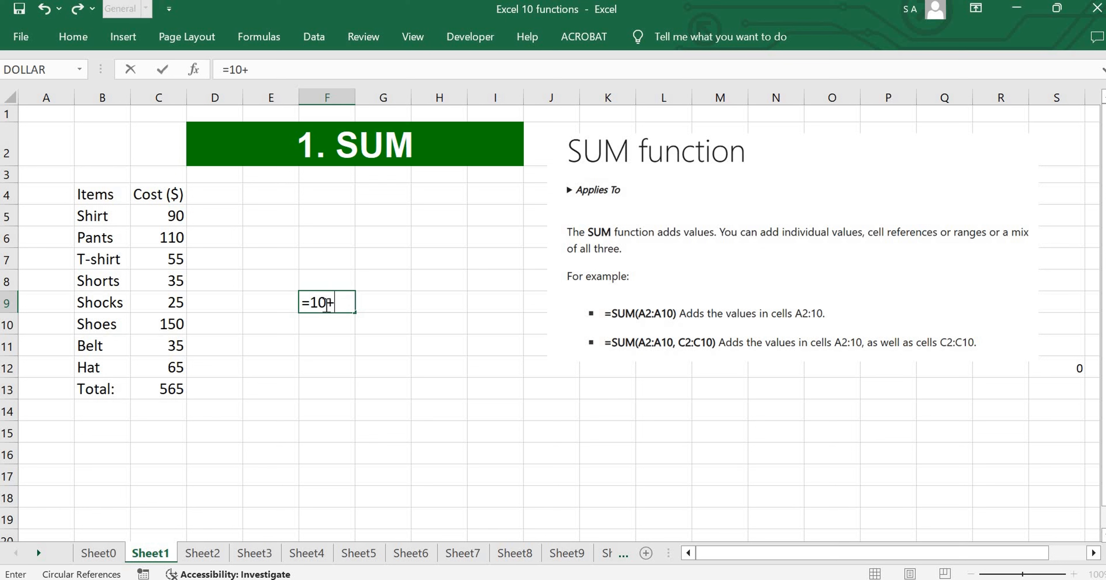
type("15+25")
key("Return")
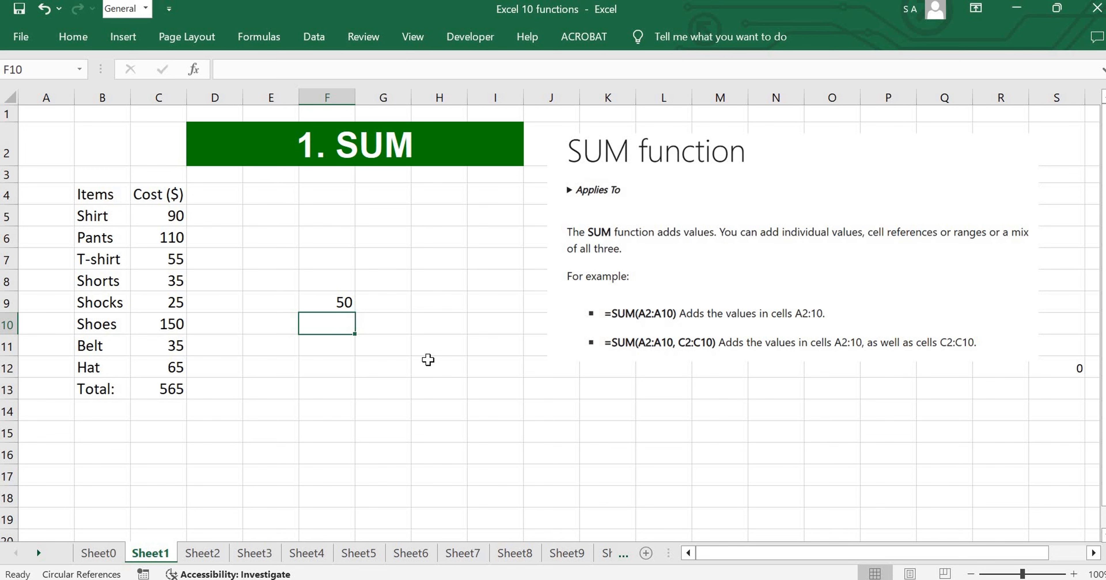
- Switch to Sheet2 and examine the Shirt rows and their prices in the items table
key("ctrl+Page_Down")
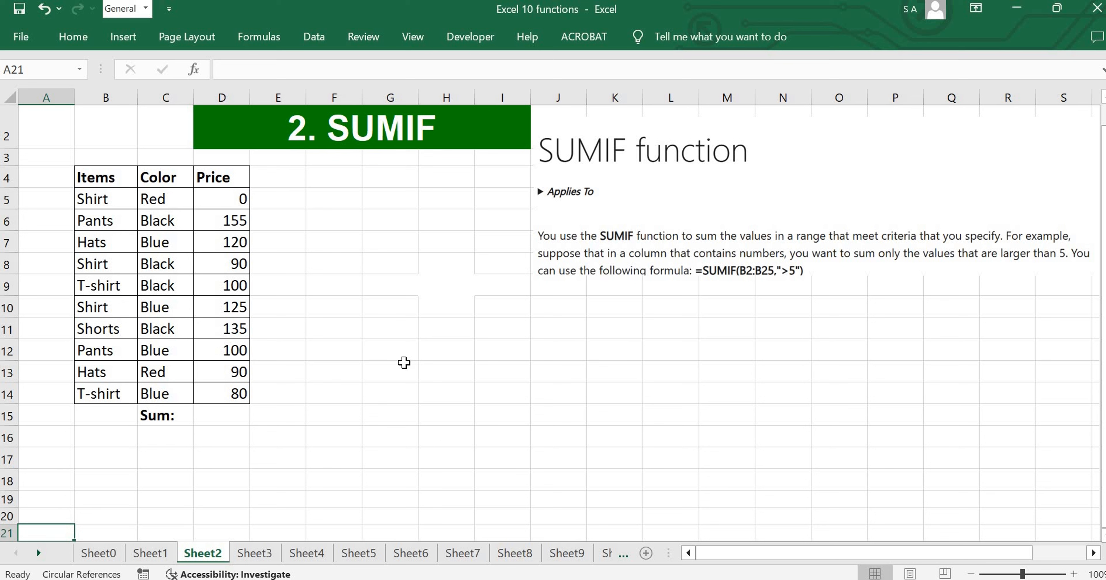
left_click(92, 200)
left_click(91, 308)
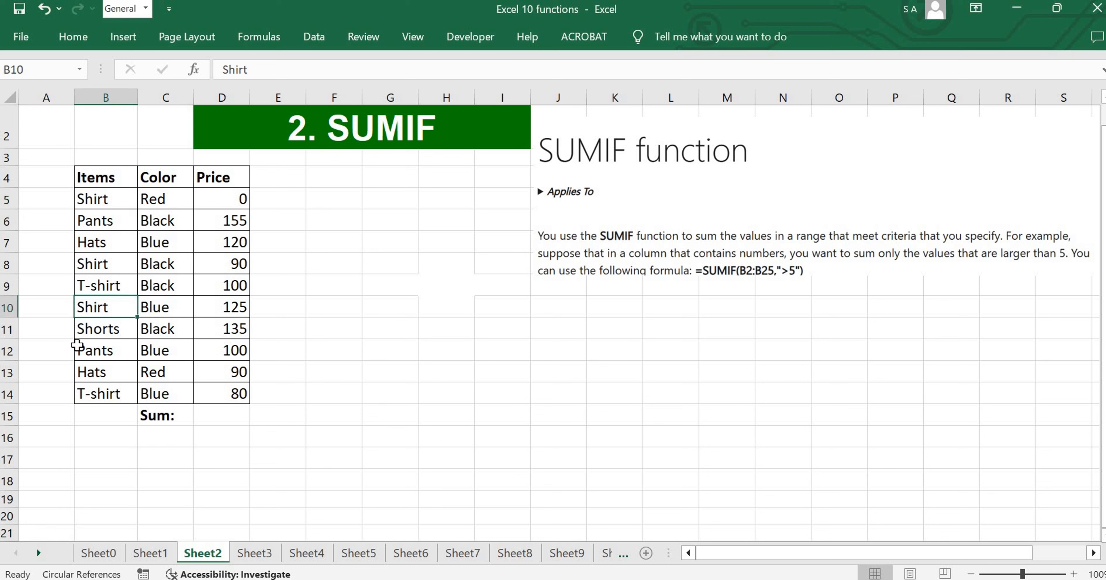
left_click(98, 197)
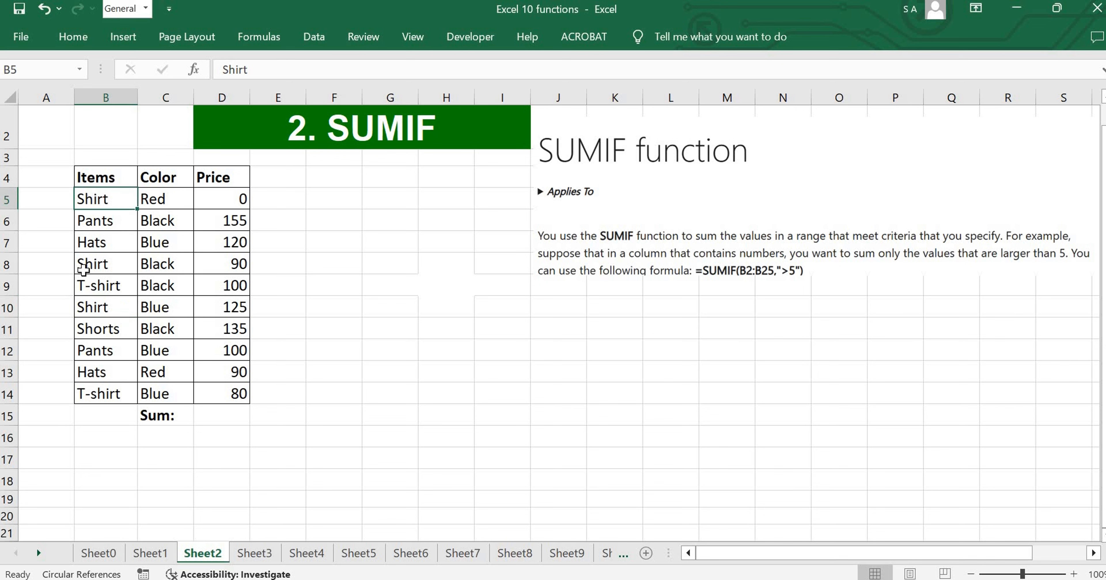
left_click(230, 265)
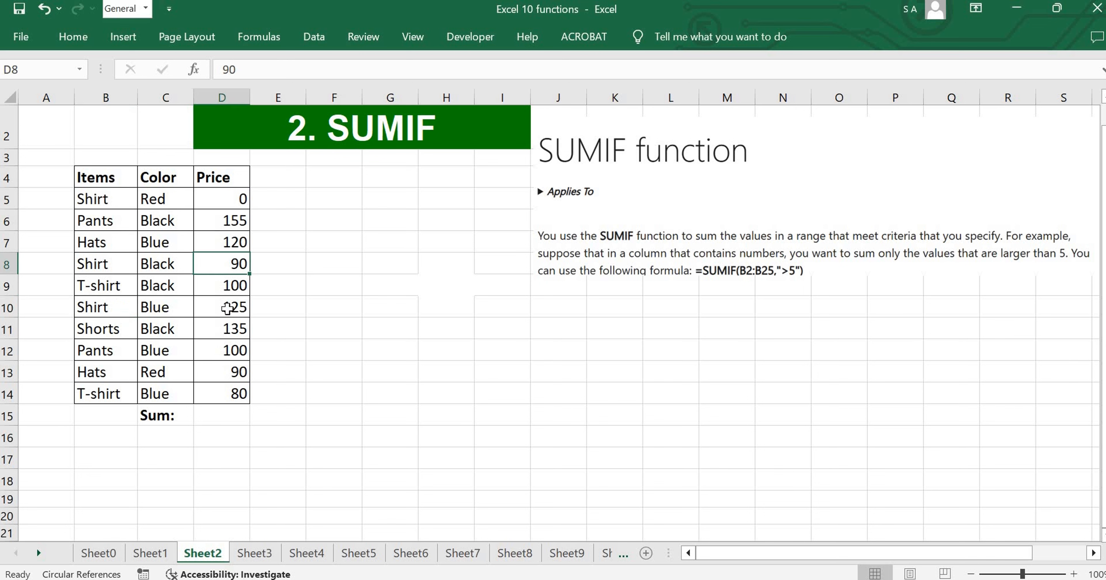
left_click(92, 308)
left_click(217, 310)
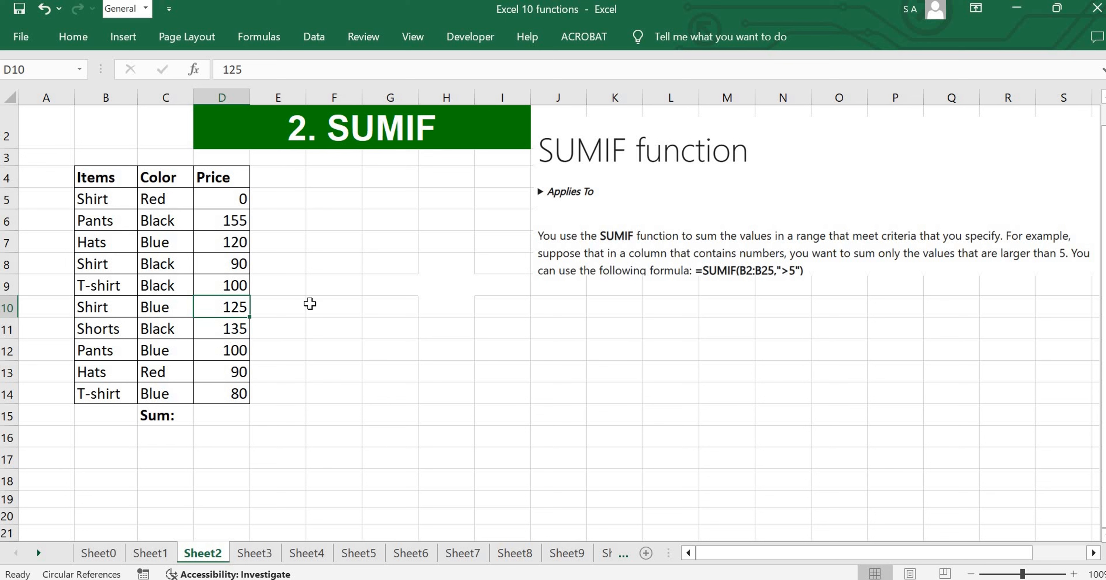
- Enter the criterion label Shirt in cell E8 beside the items table
left_click(294, 266)
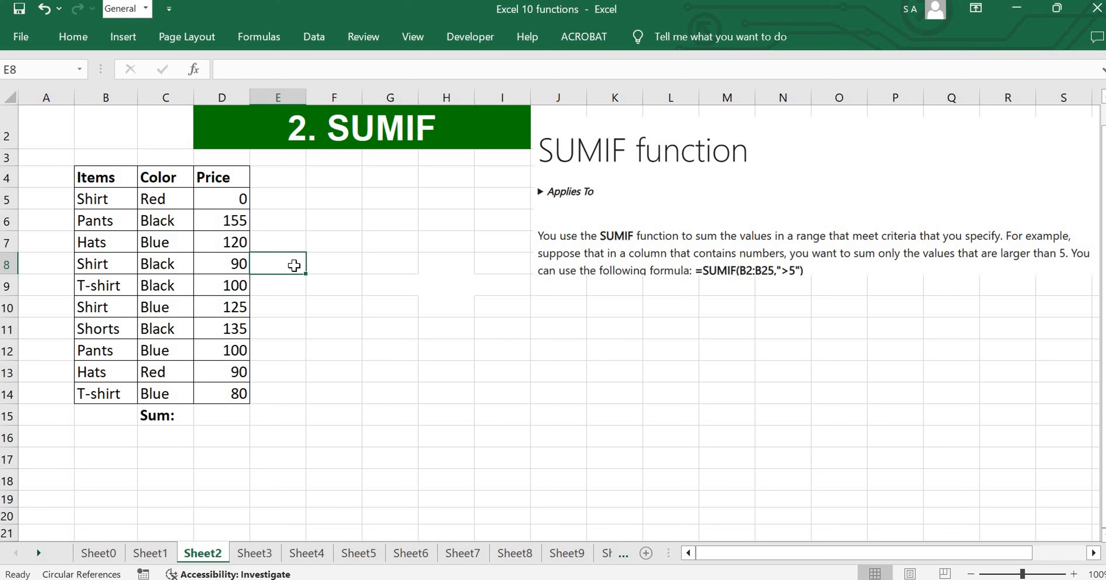
type("S")
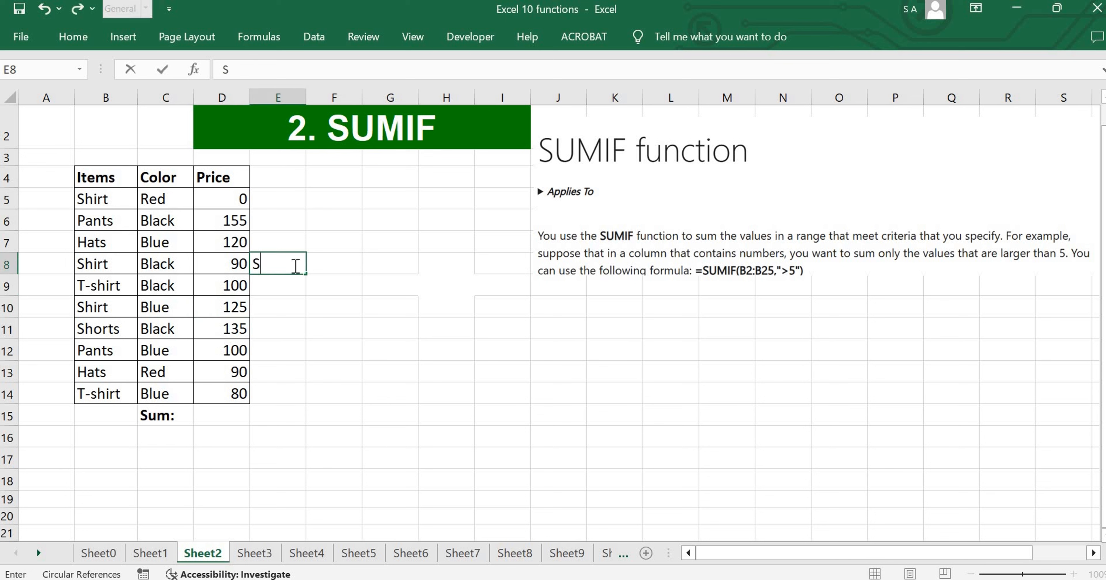
type("hirt")
- Enter =SUMIF(B5:B14,E8,D5:D14) in cell F8 to total the prices of the items matching the Shirt criterion
left_click(331, 268)
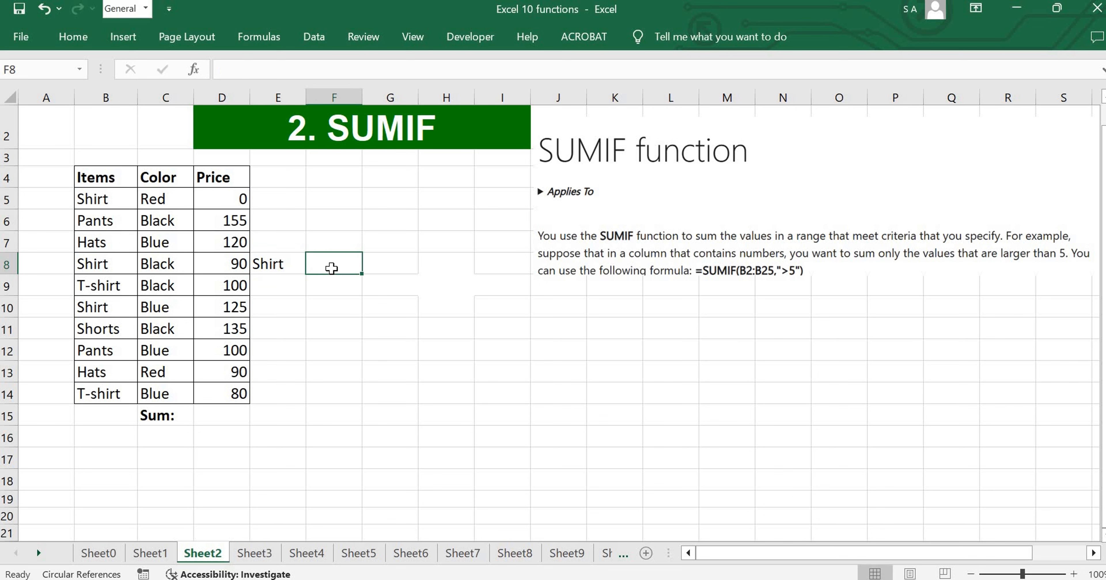
type("=sum")
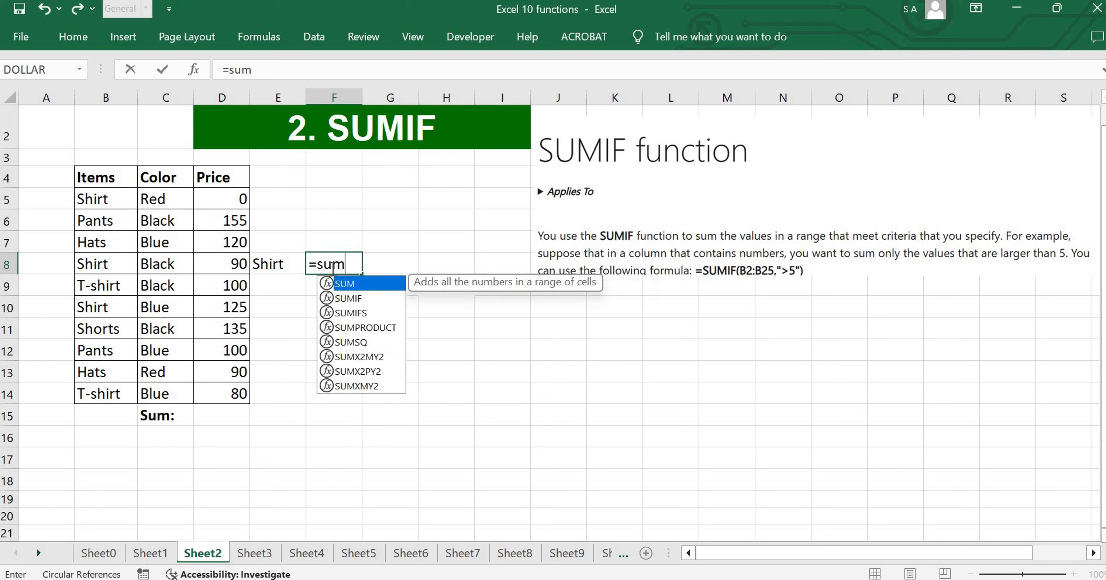
type("if(")
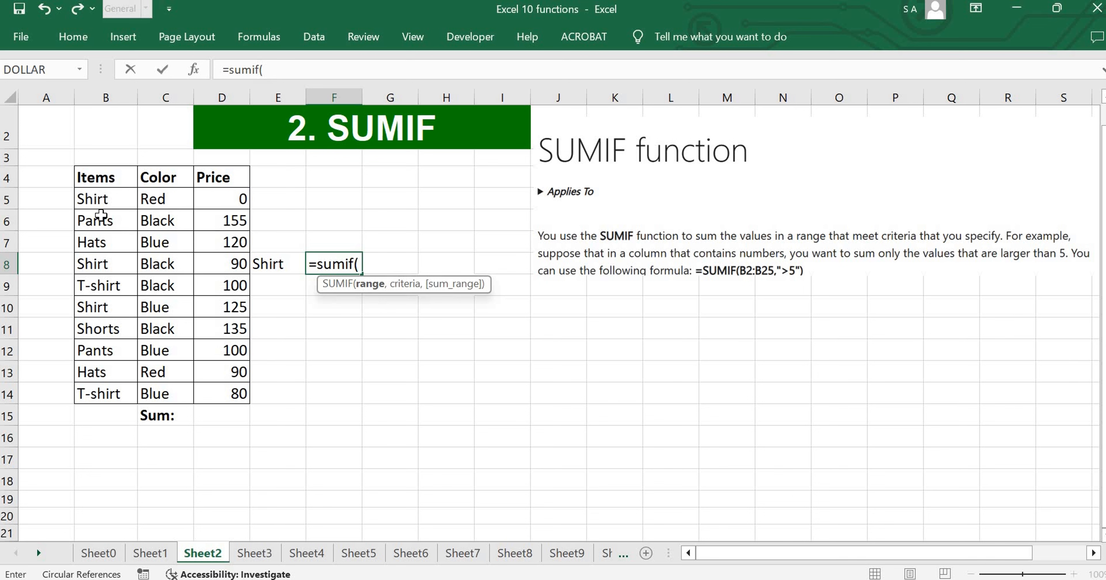
left_click_drag(103, 199, 113, 392)
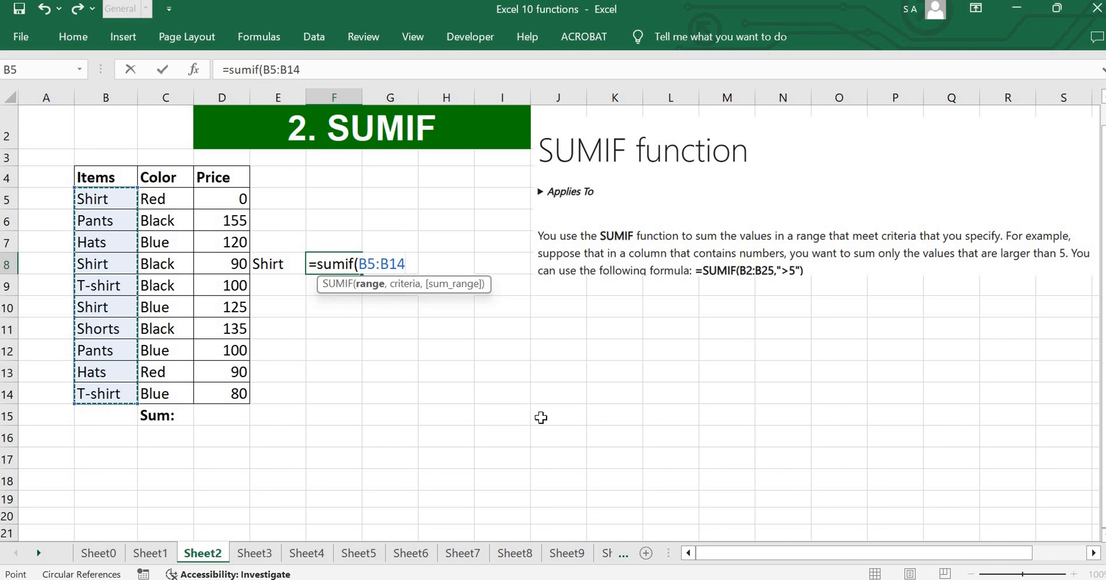
type(",")
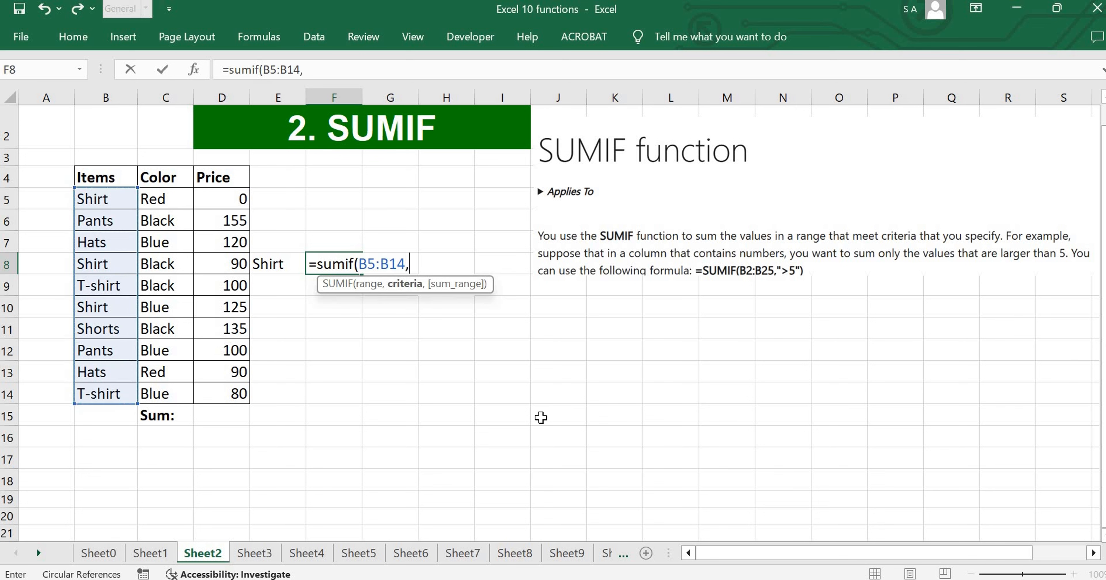
left_click(279, 264)
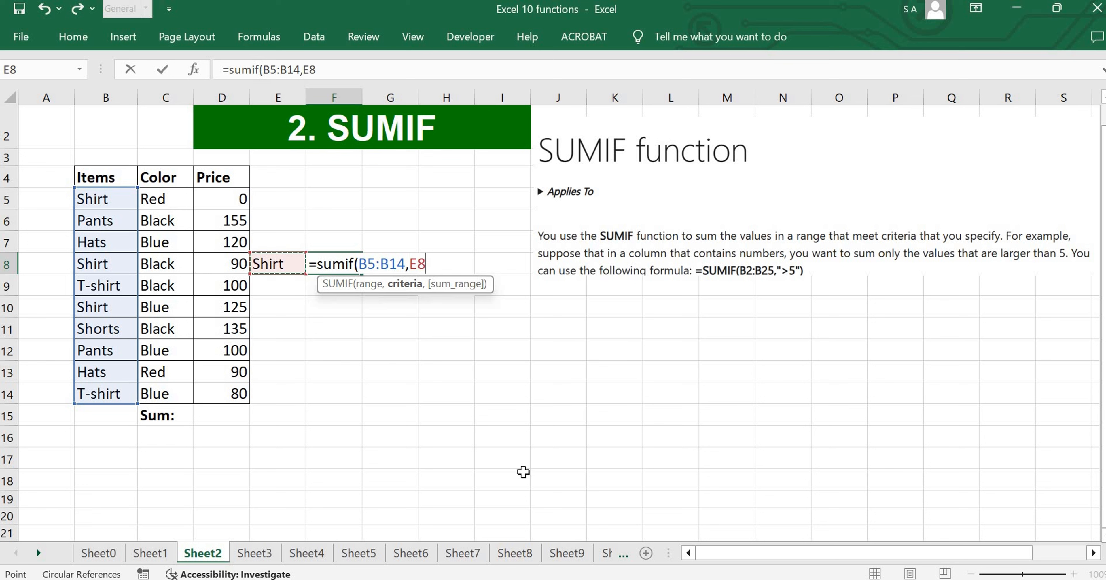
type(",")
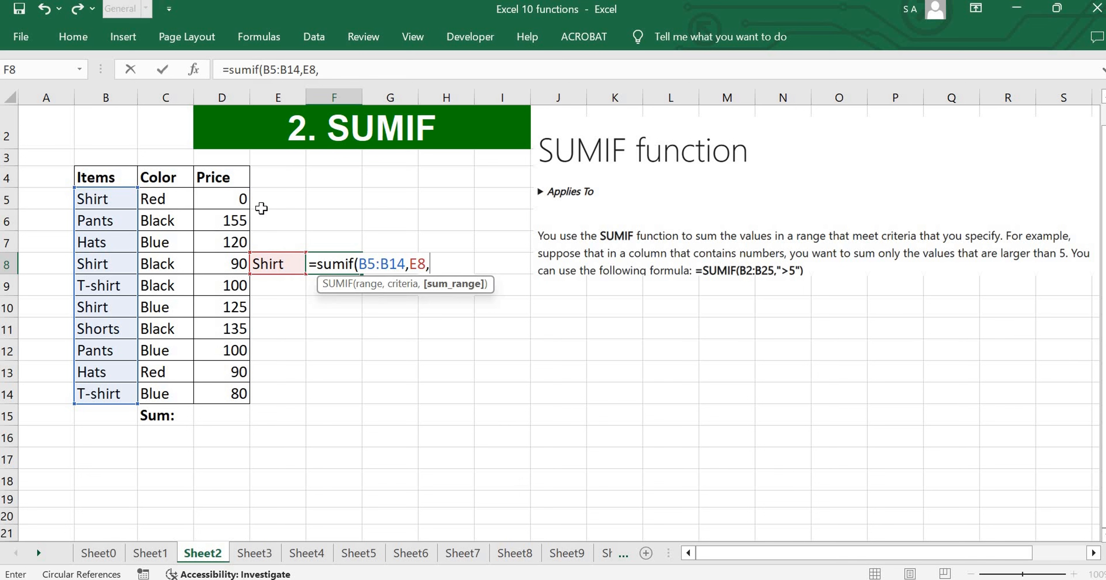
left_click_drag(230, 195, 229, 394)
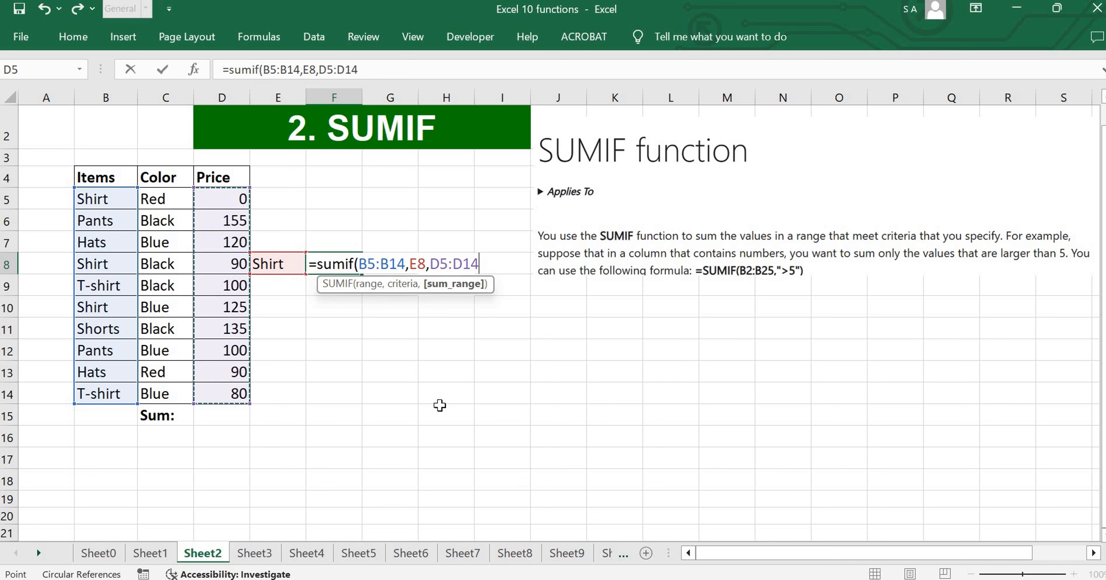
type(")")
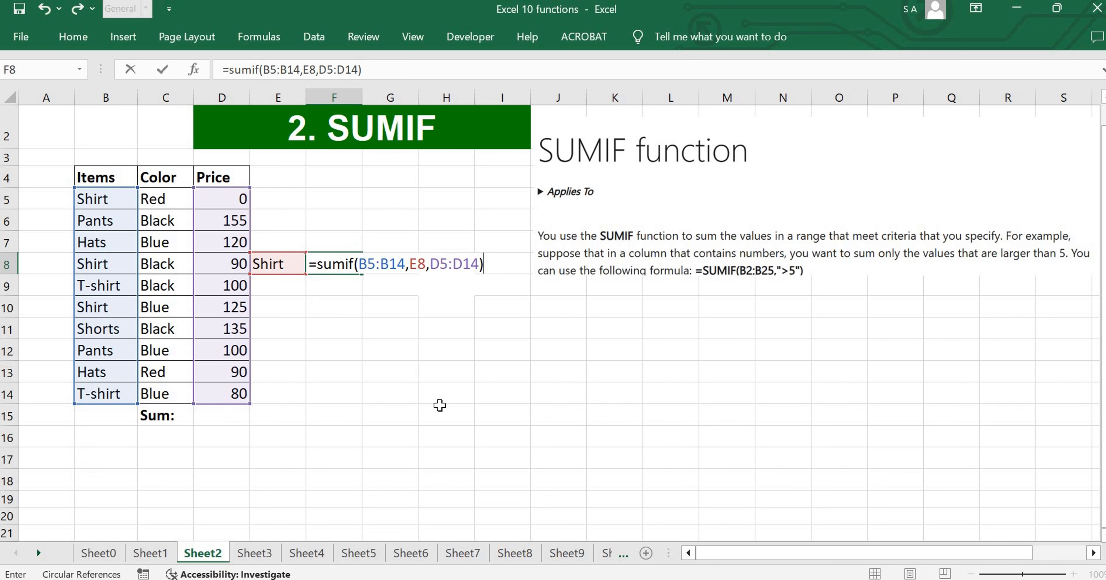
key("Return")
left_click(385, 329)
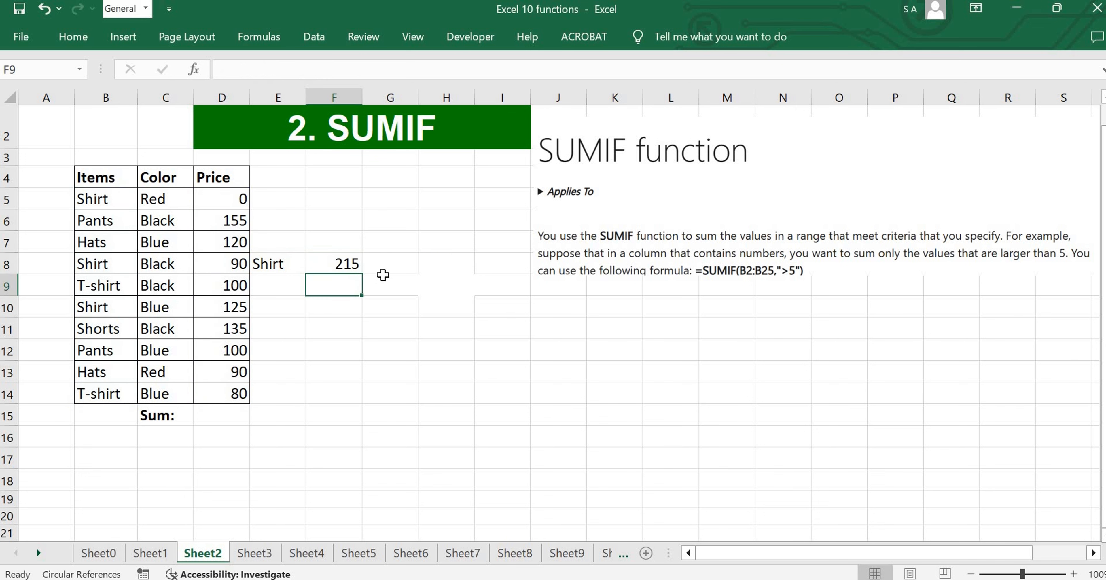
left_click(349, 265)
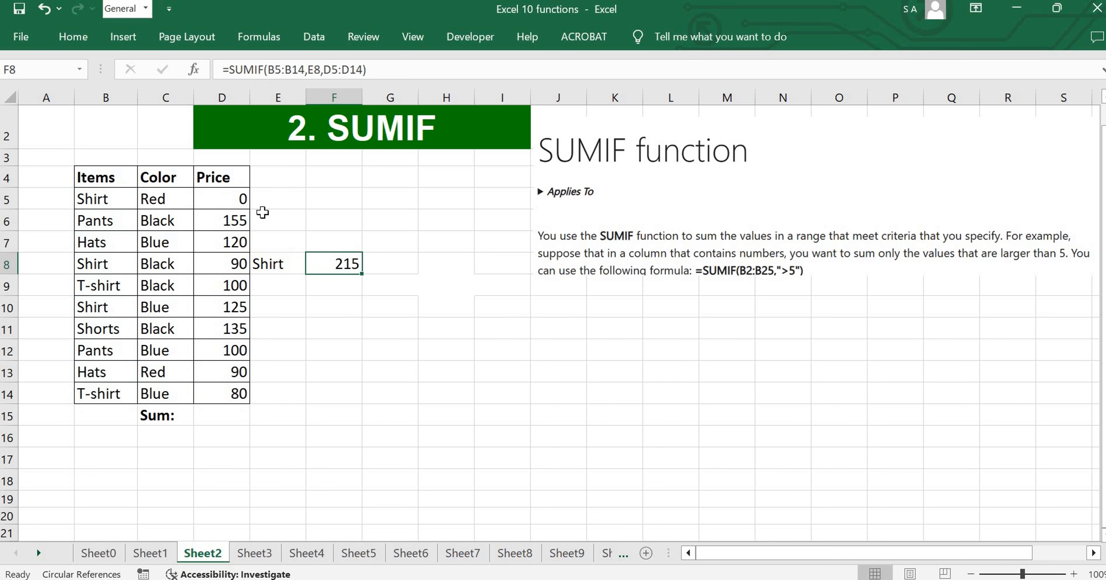
- Highlight the first two Shirt prices, cells D5 and D8, with an orange fill
left_click(241, 200)
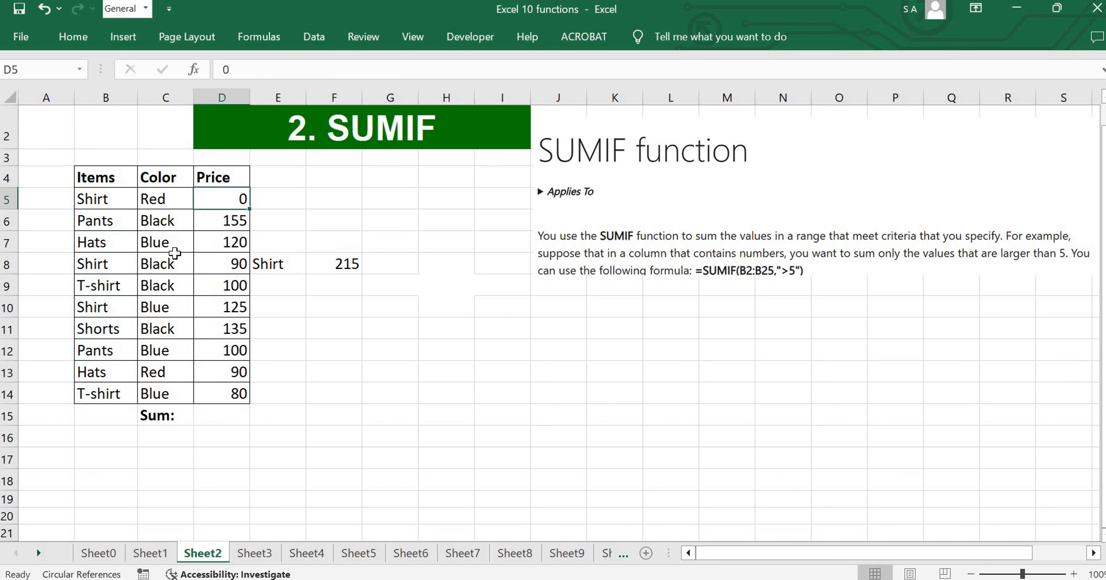
left_click(82, 41)
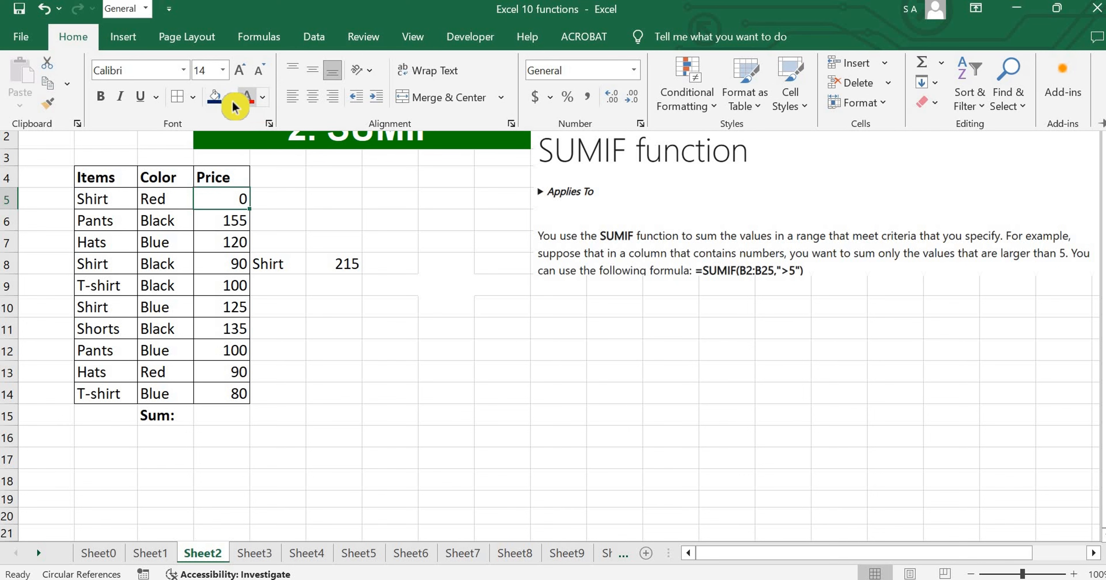
left_click(230, 97)
left_click(344, 176)
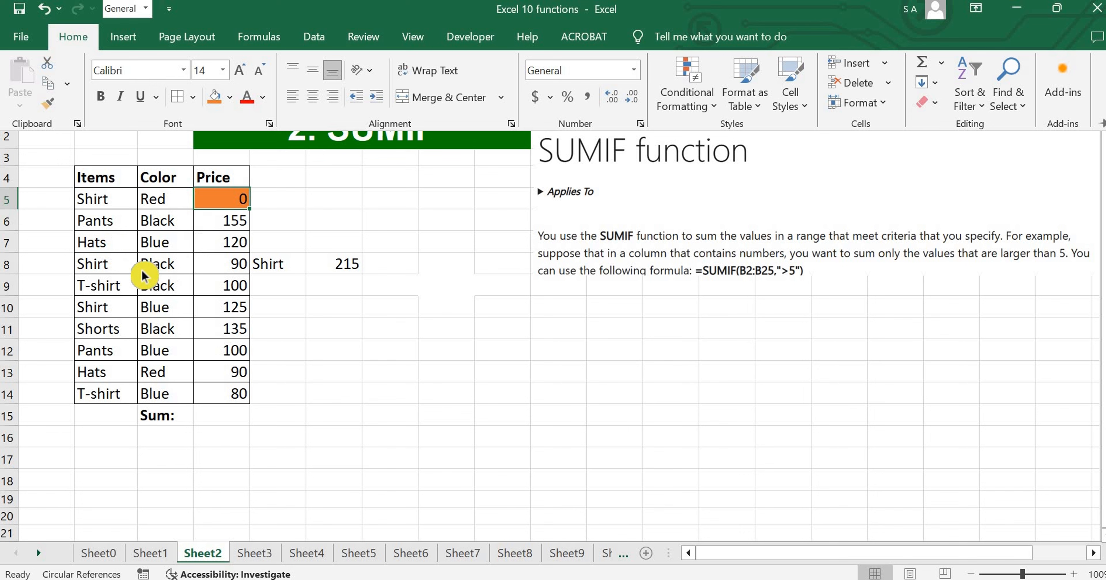
left_click(237, 263)
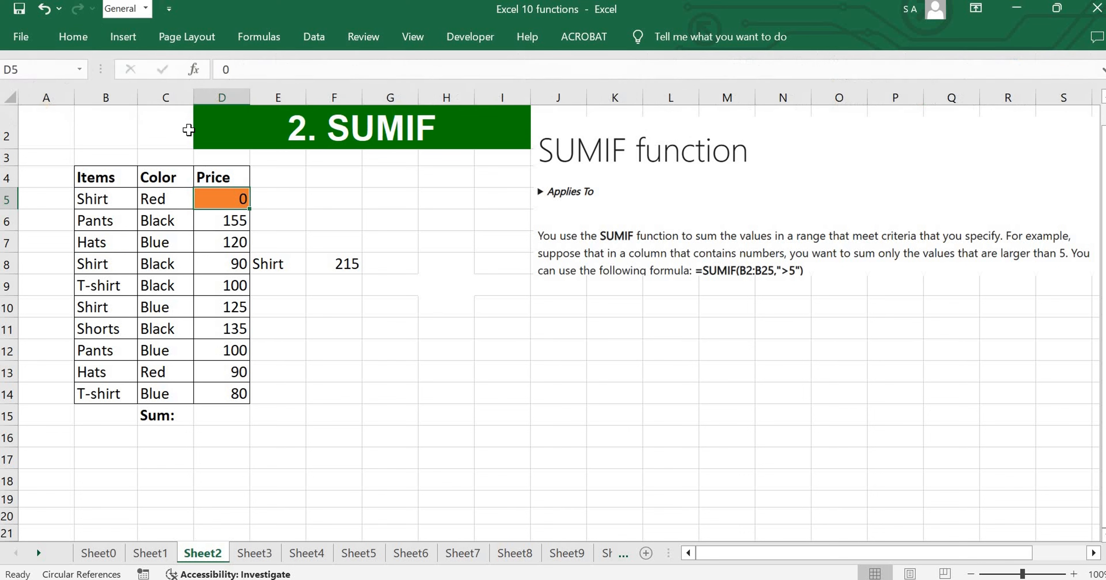
left_click(83, 44)
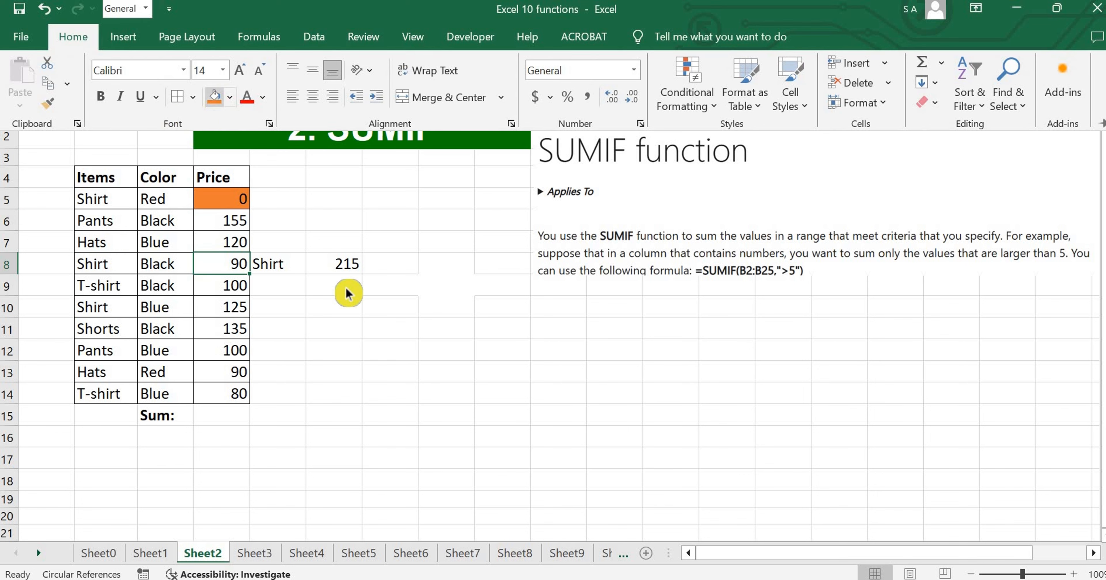
key("F4")
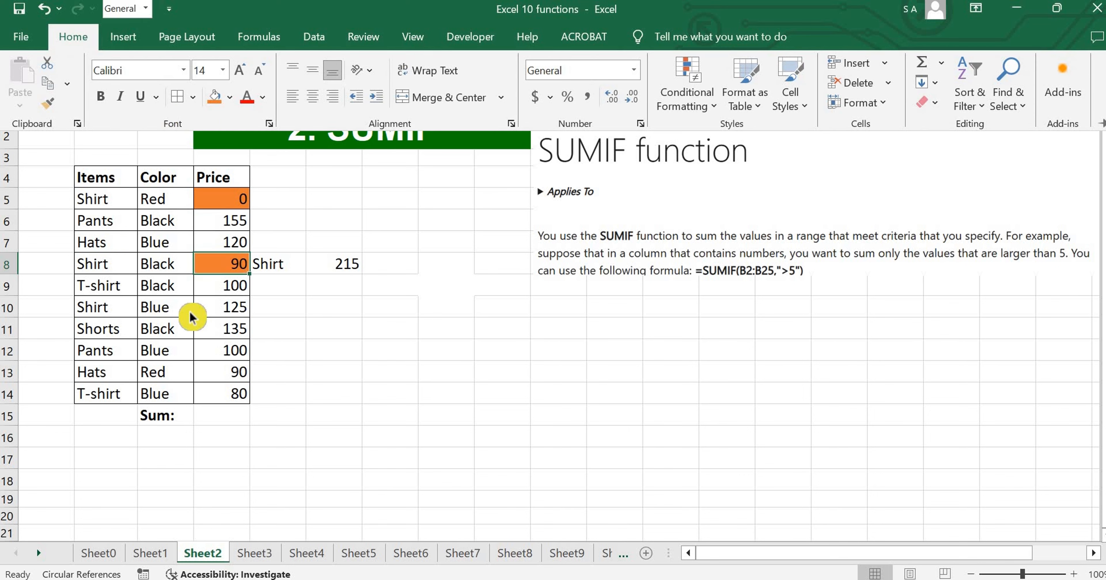
left_click(148, 58)
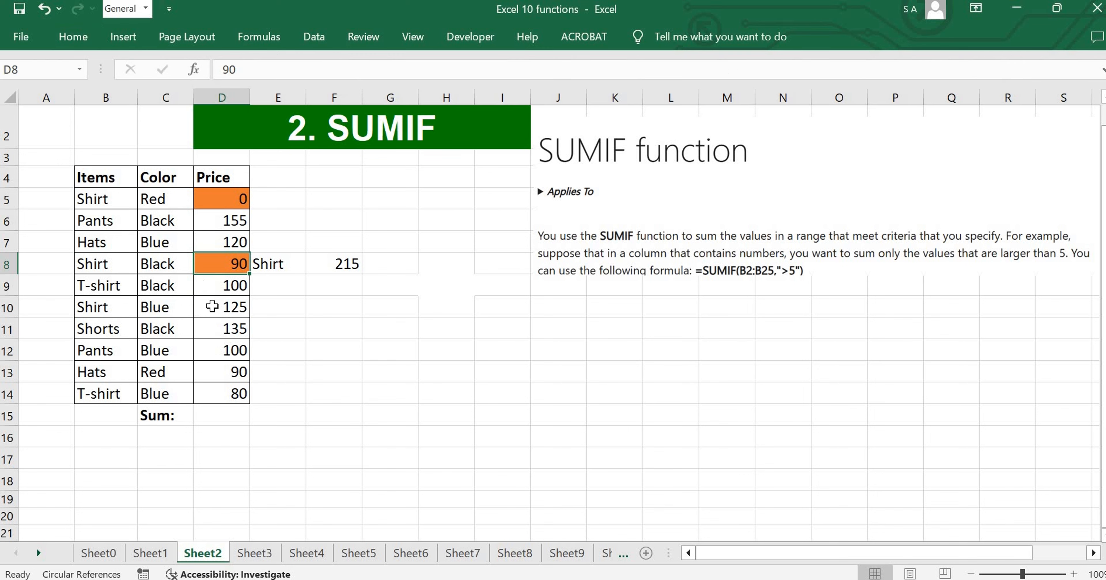
- Fill the remaining Shirt price in cell D10 with orange and check the highlighted prices against the SUMIF total in F8
left_click(228, 307)
right_click(230, 309)
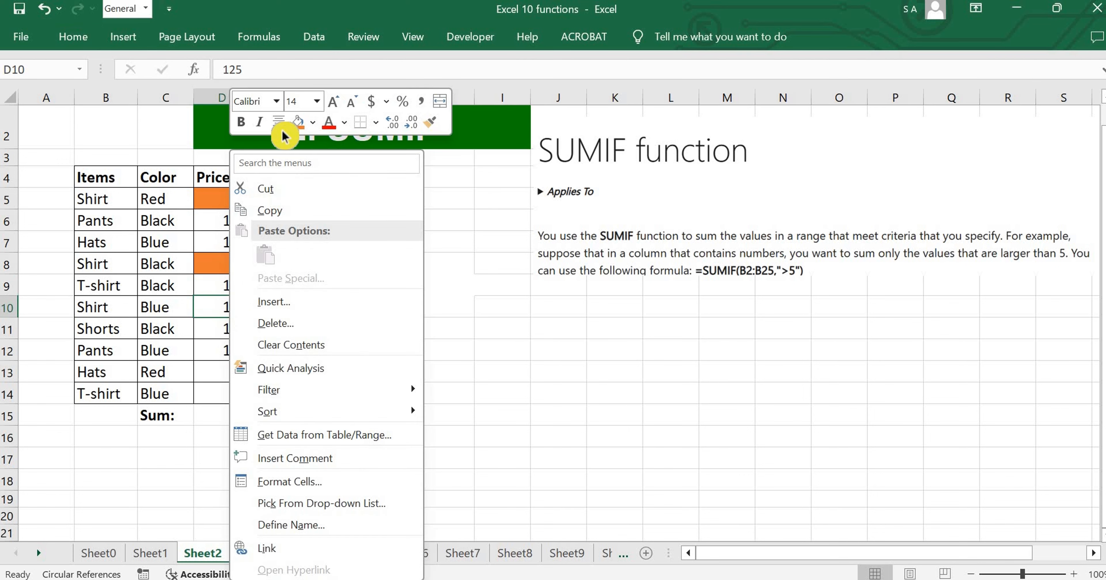
left_click(298, 121)
left_click(467, 313)
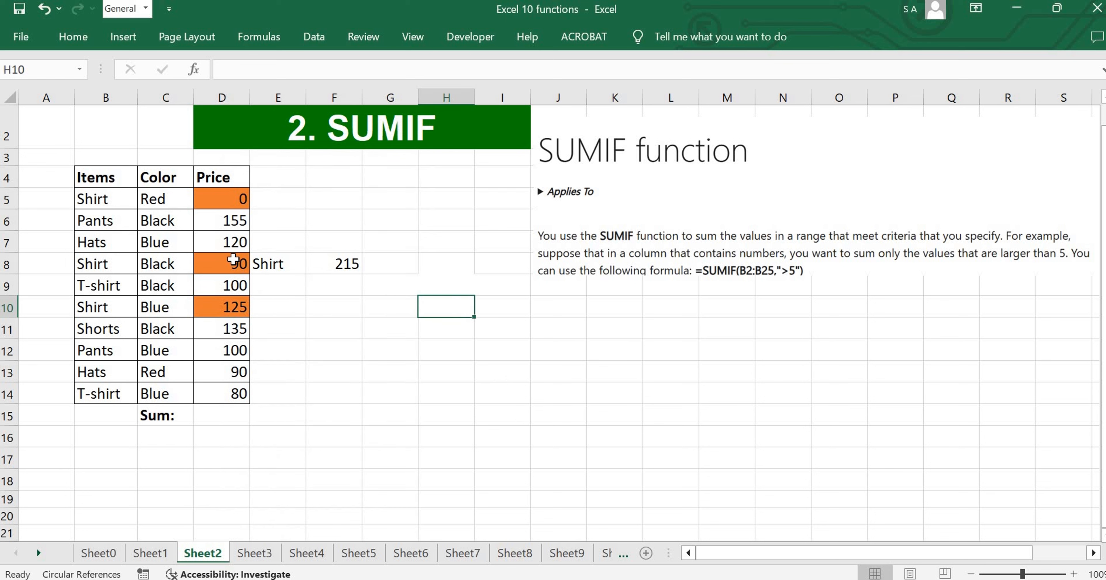
left_click(234, 309)
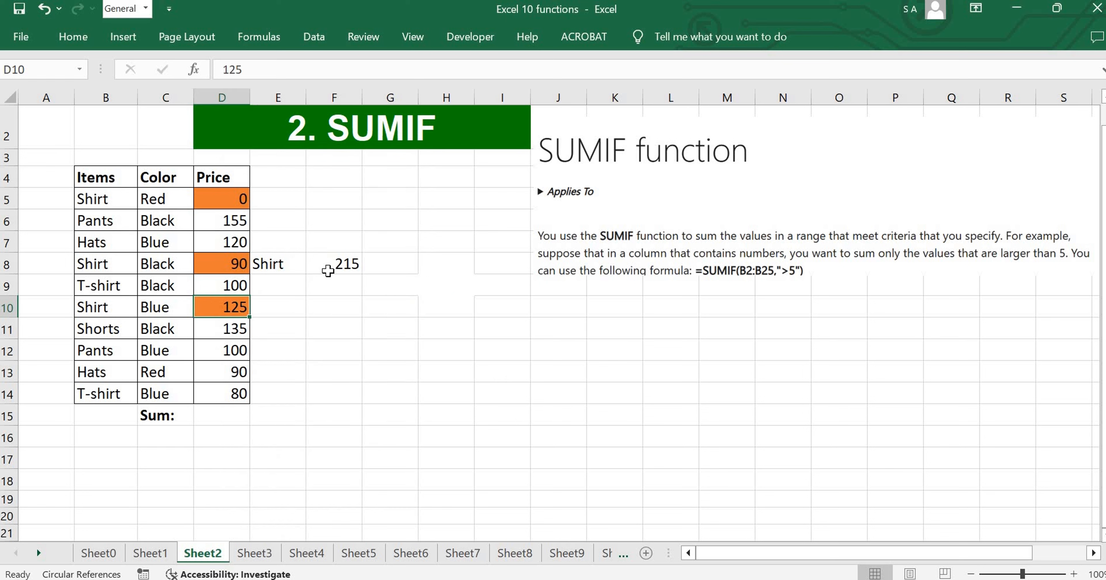
left_click(352, 265)
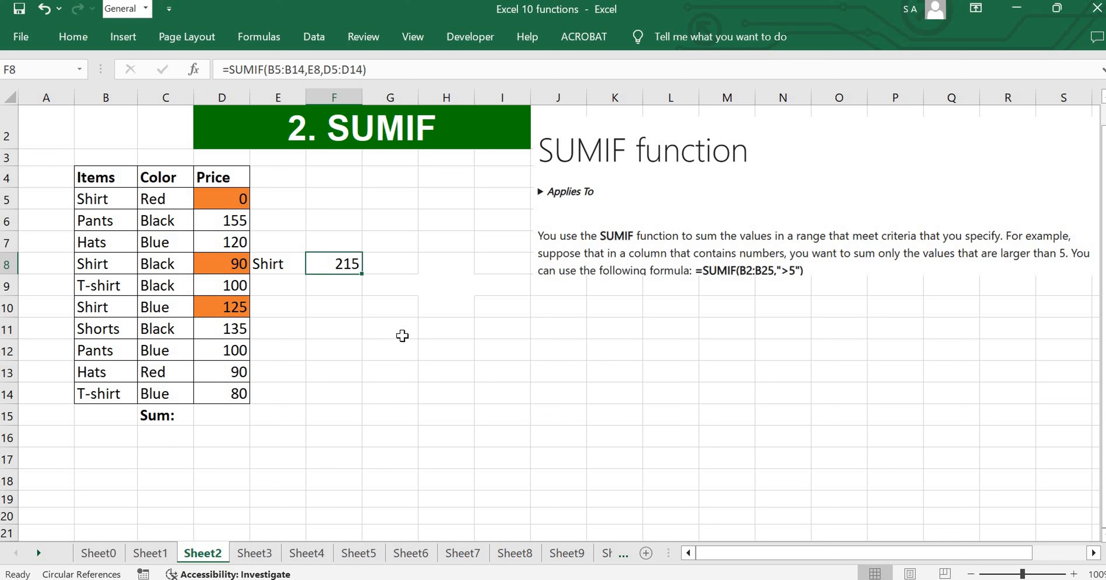
left_click(424, 351)
- Change the criterion in cell E8 to Hats and compare the Hats prices in D7 and D13 with the total in F8
left_click(281, 262)
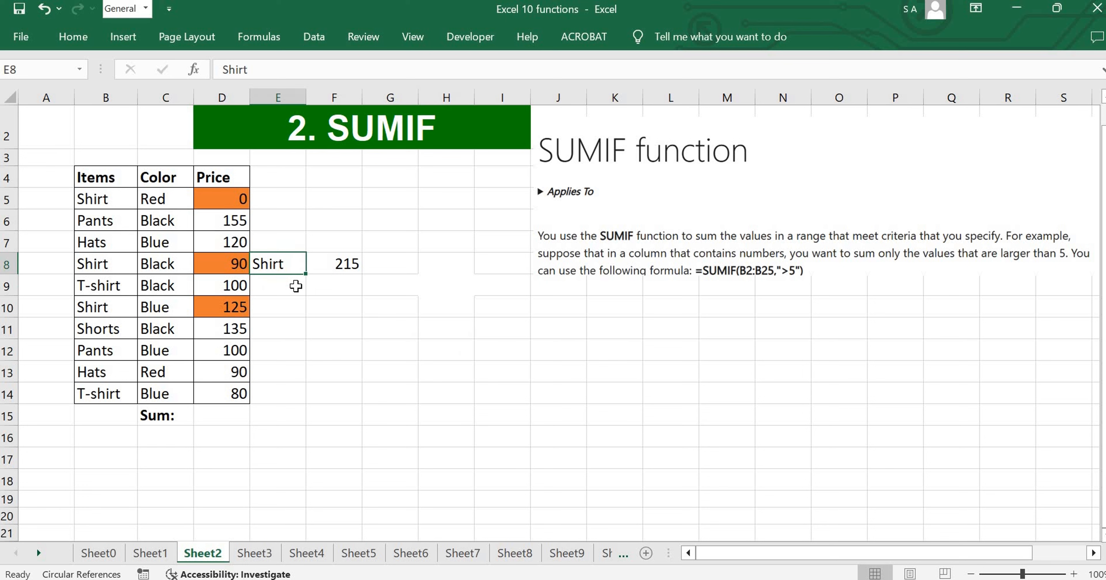
type("Ha")
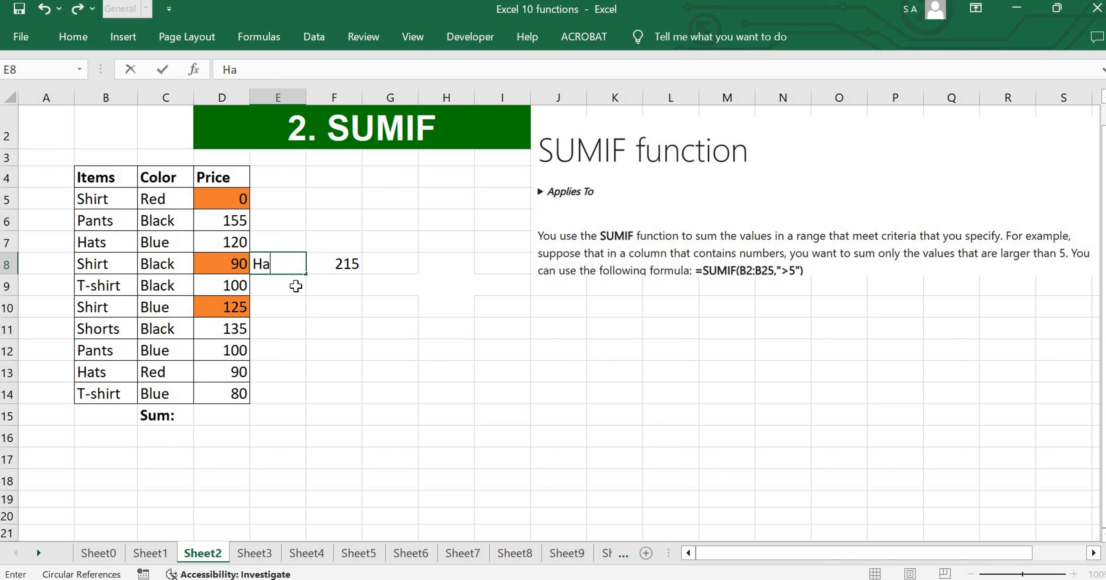
type("ts")
left_click(378, 355)
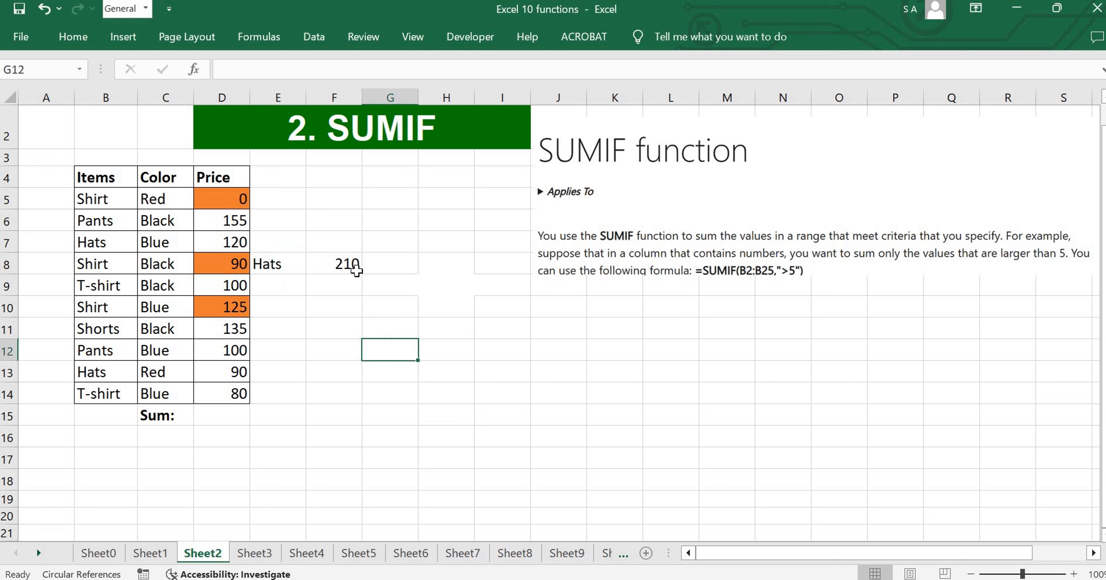
left_click(234, 373)
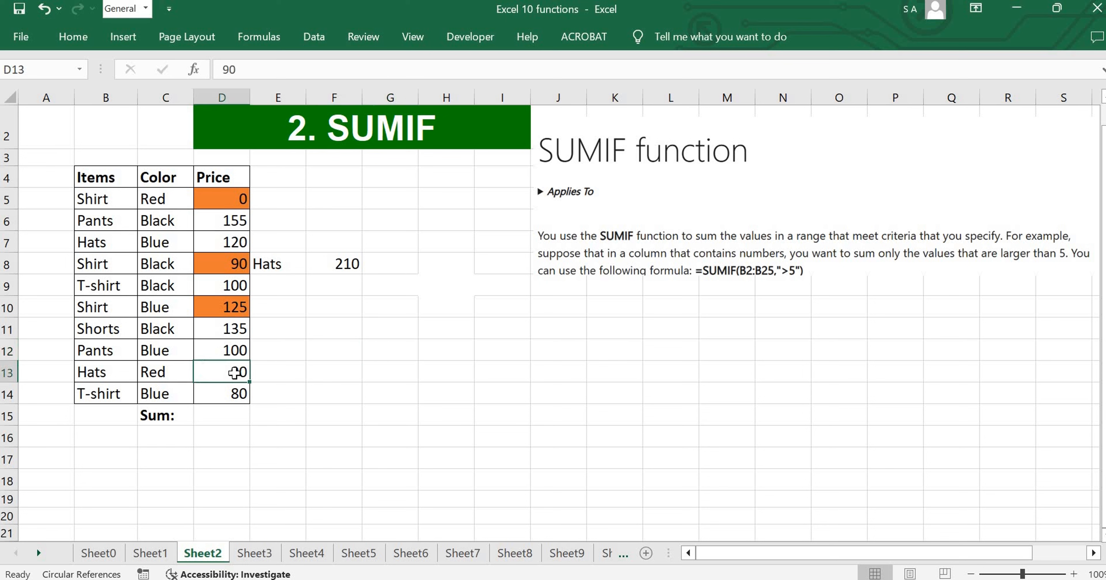
left_click(228, 244)
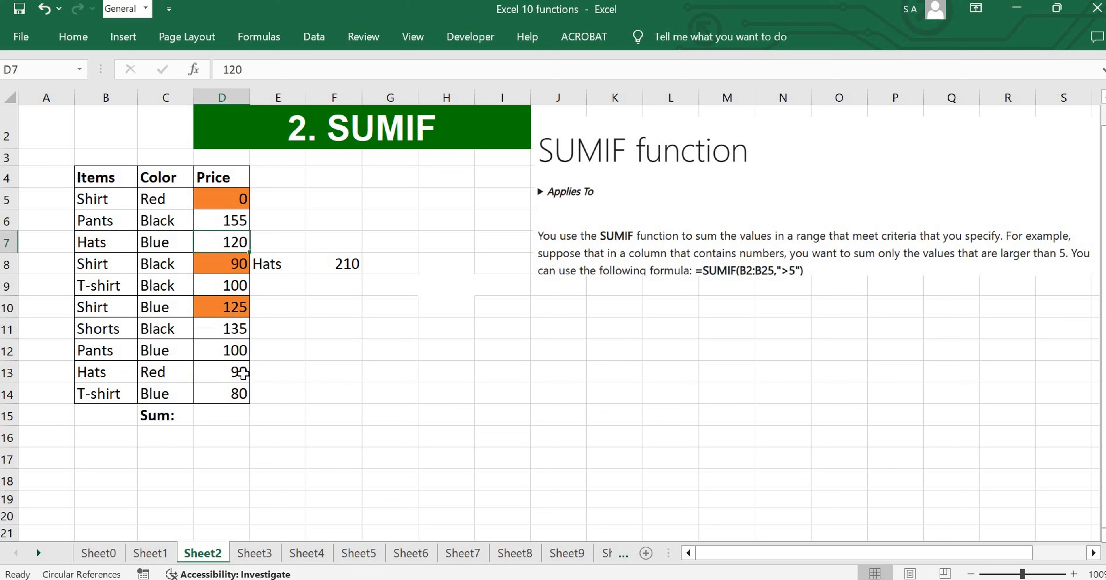
left_click(243, 373)
left_click(358, 263)
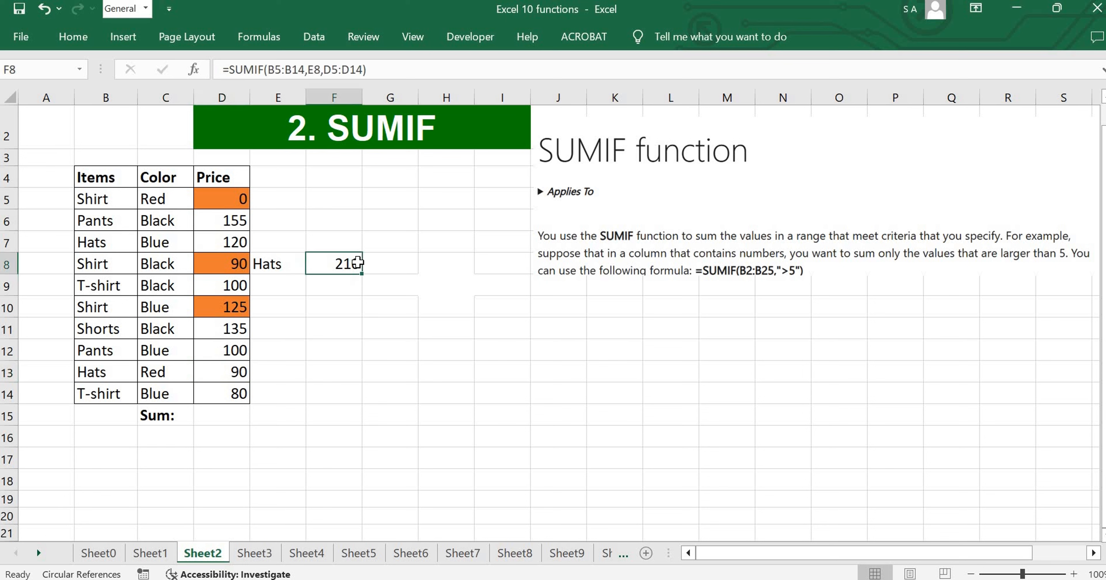
- Set the criterion in cell E8 to Shorts and compare the Shorts row's price with the SUMIF total in F8
left_click(284, 264)
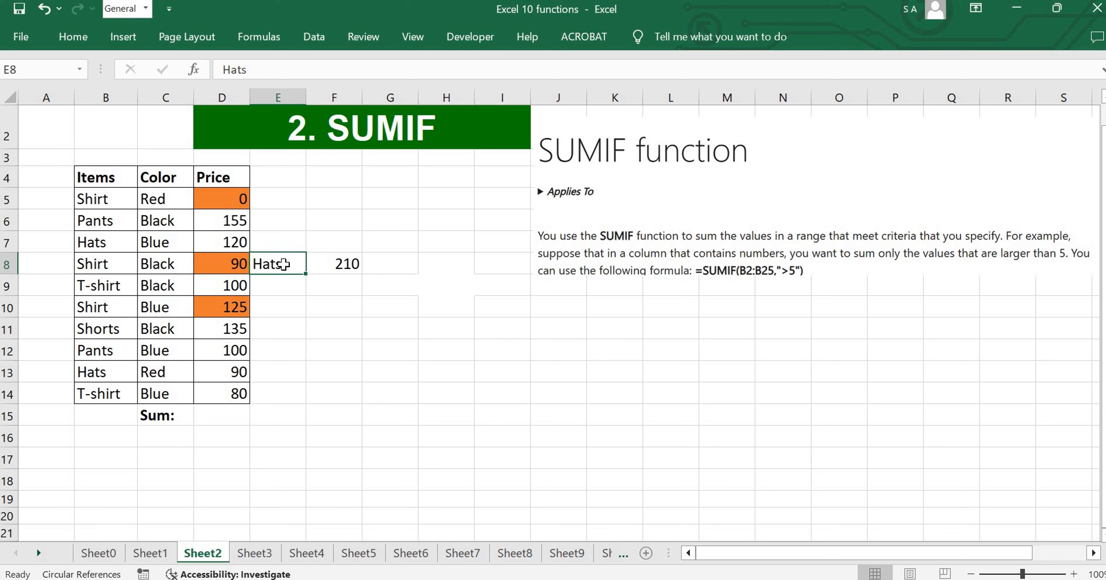
type("Sh")
type("orts")
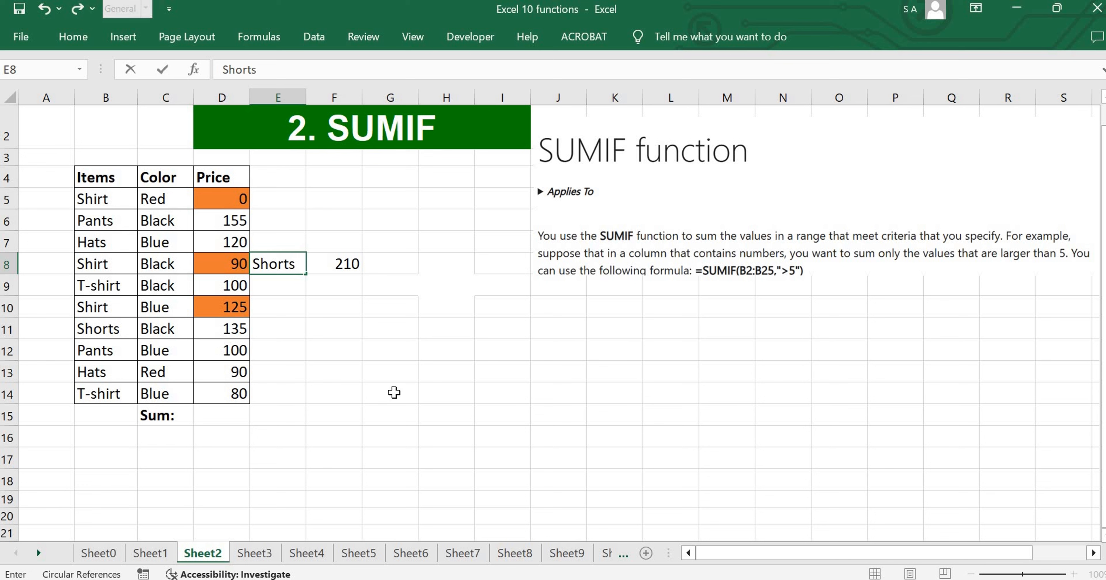
left_click_drag(389, 371, 394, 393)
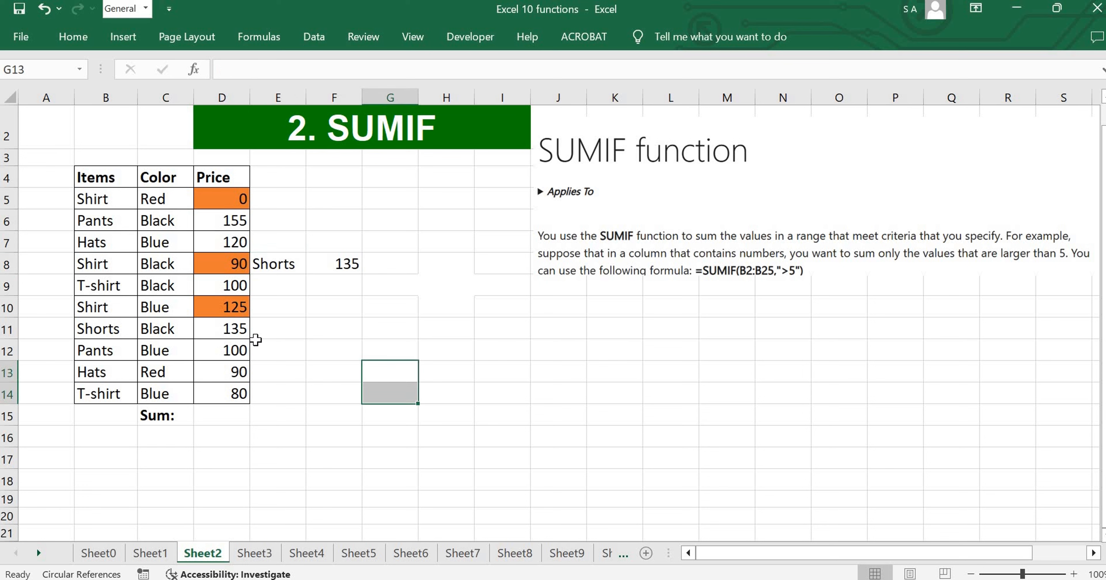
left_click(98, 329)
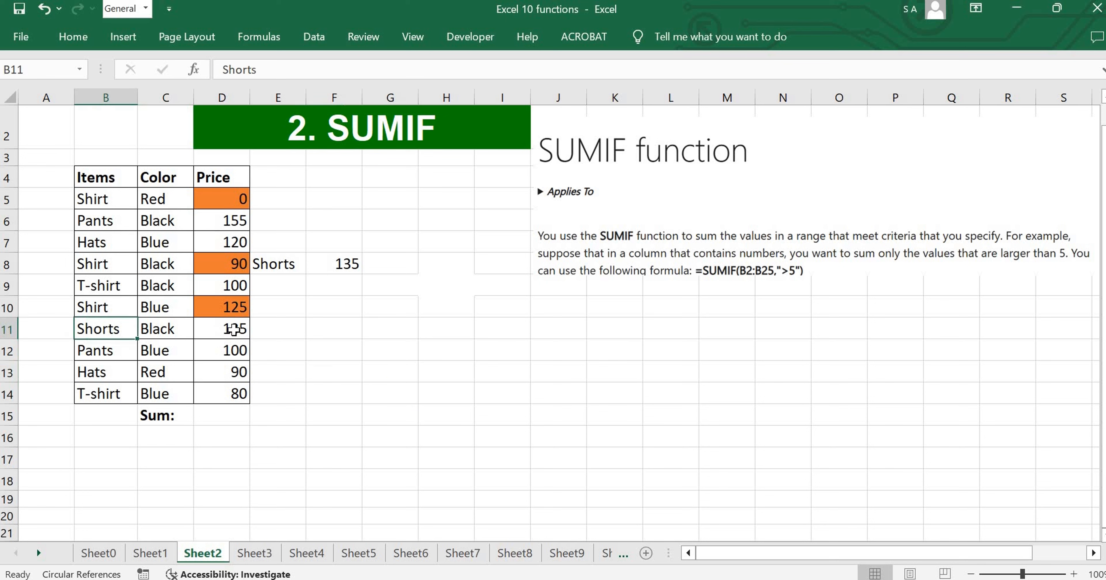
left_click(234, 330)
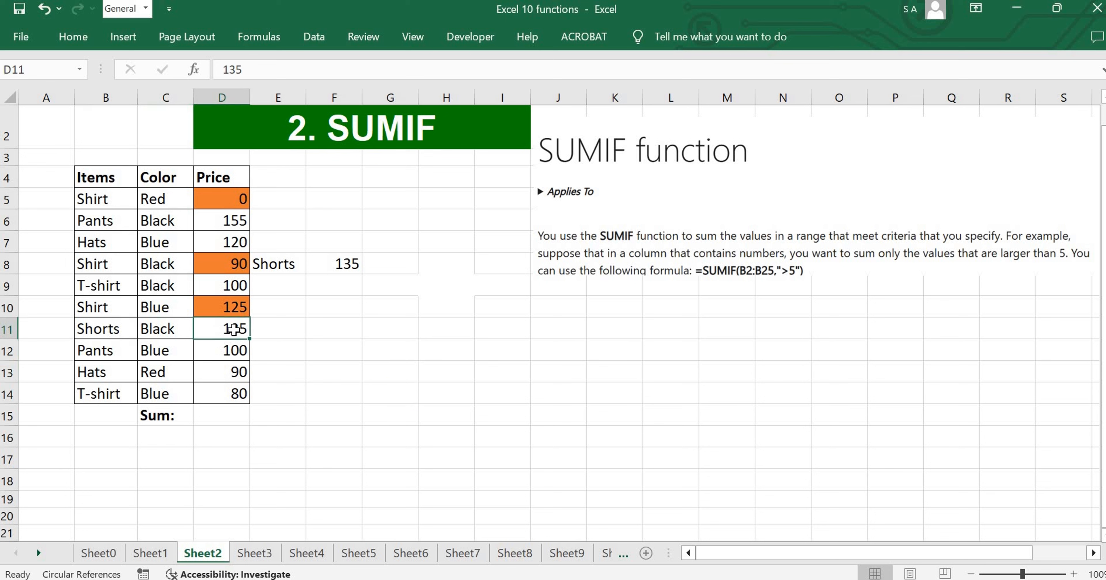
left_click(107, 330)
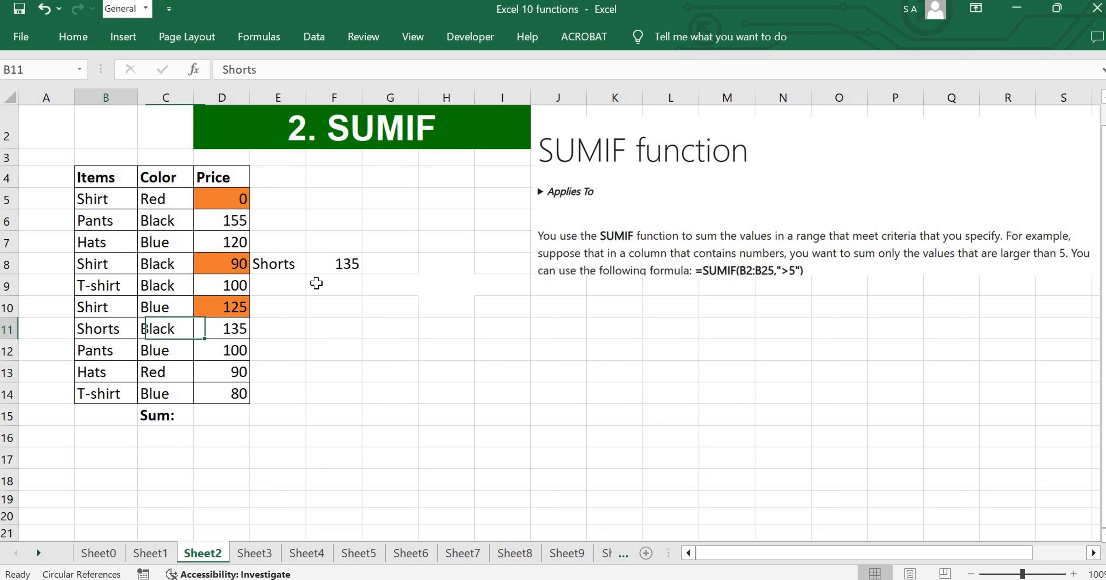
left_click(344, 263)
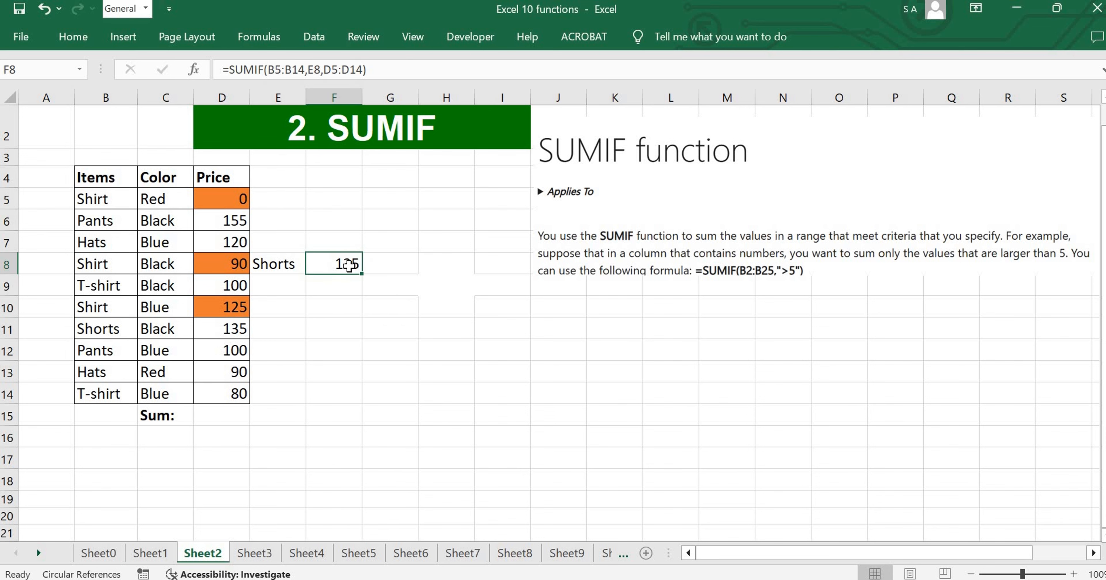
- On Sheet3, calculate Student A's average mark in cell C12 with =AVERAGE(C5:C11) and review its formula
left_click(254, 553)
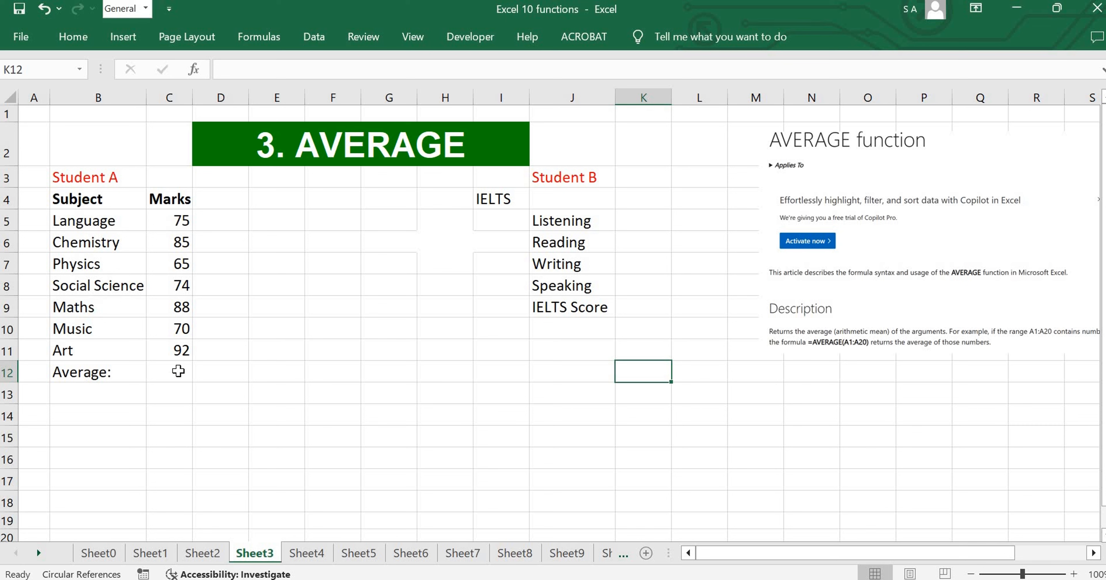
left_click(161, 378)
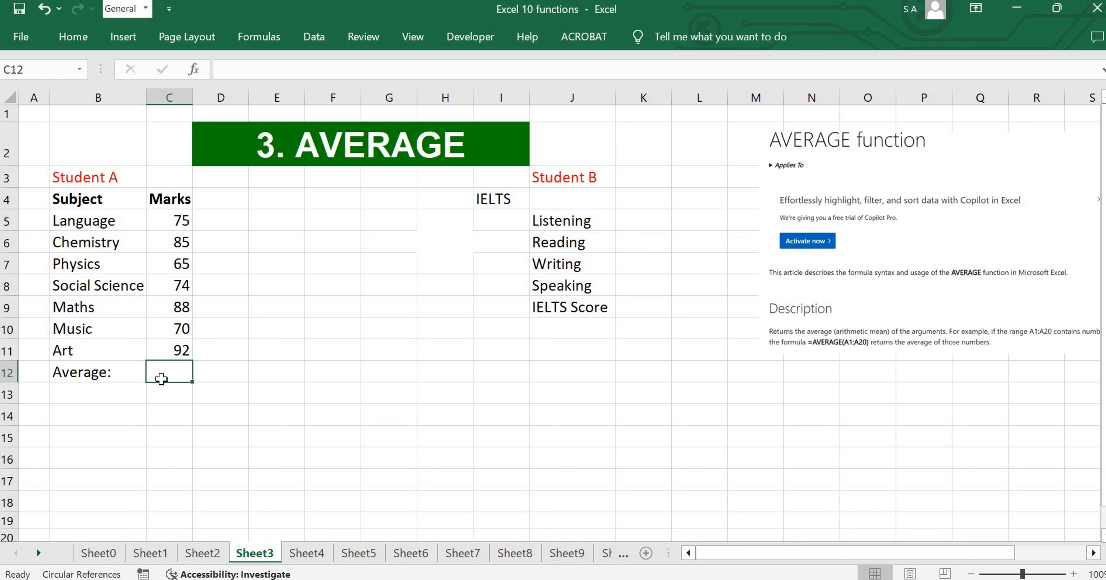
type("=")
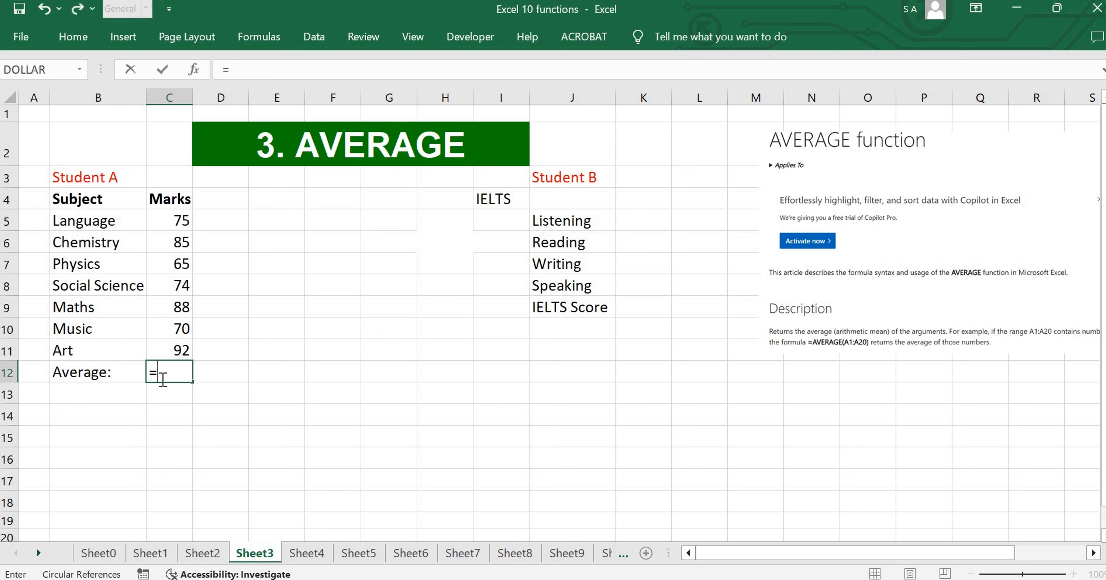
type("average")
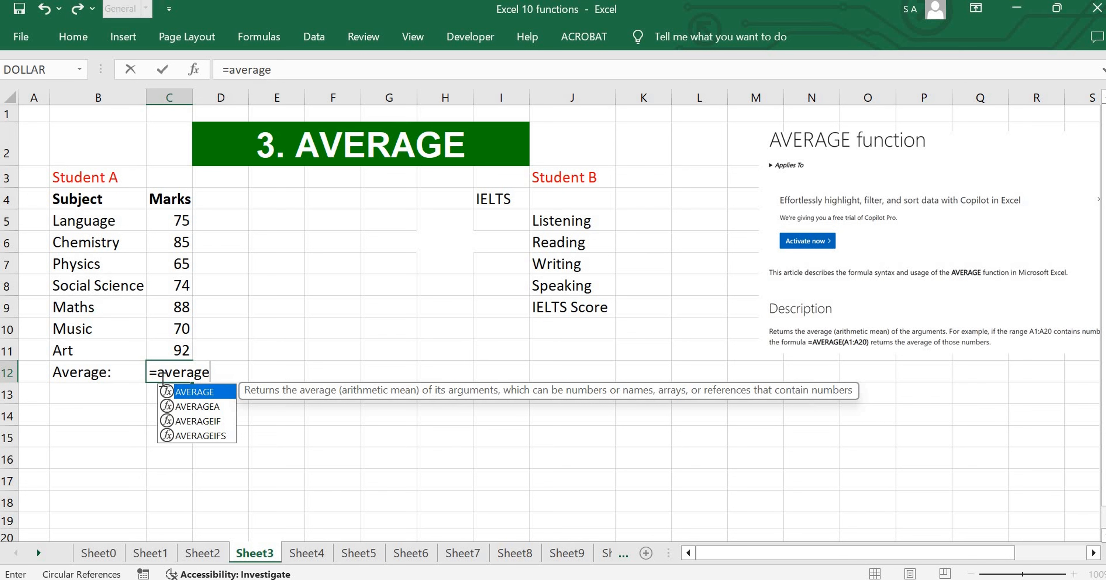
type("(")
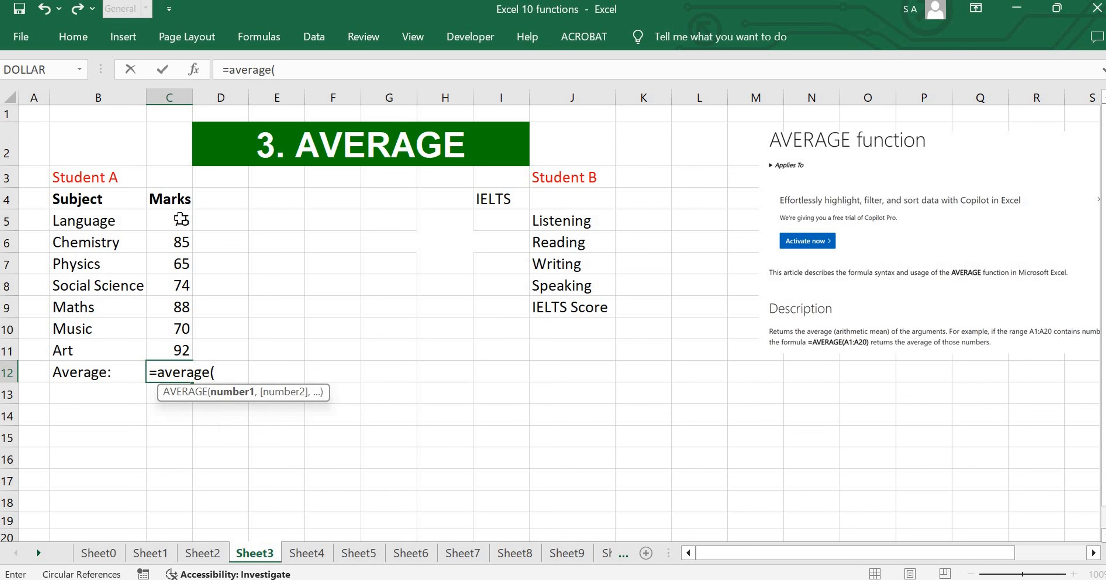
left_click_drag(181, 219, 180, 330)
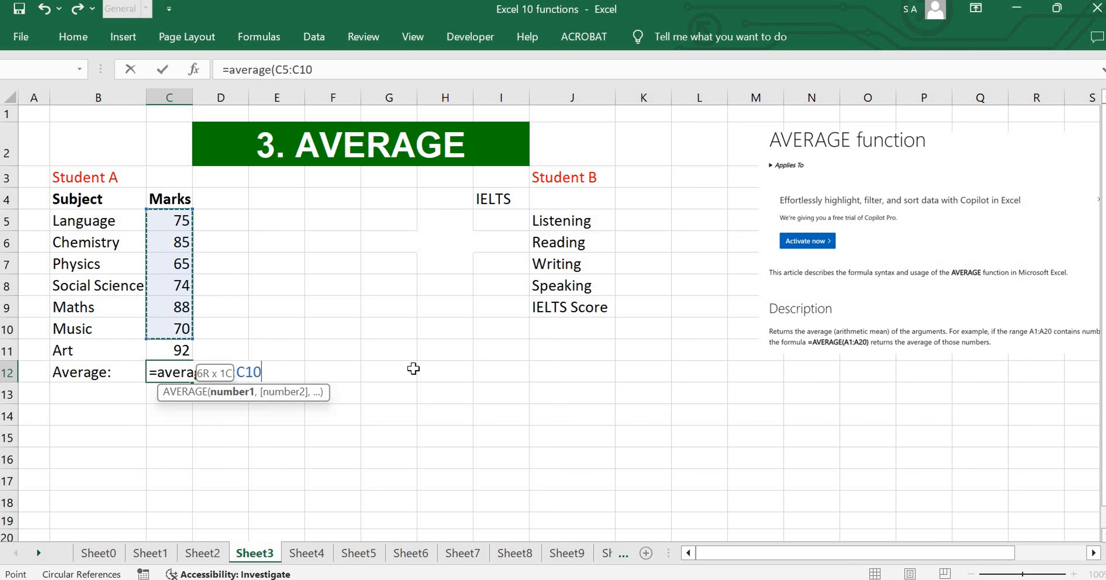
left_click_drag(413, 369, 477, 380)
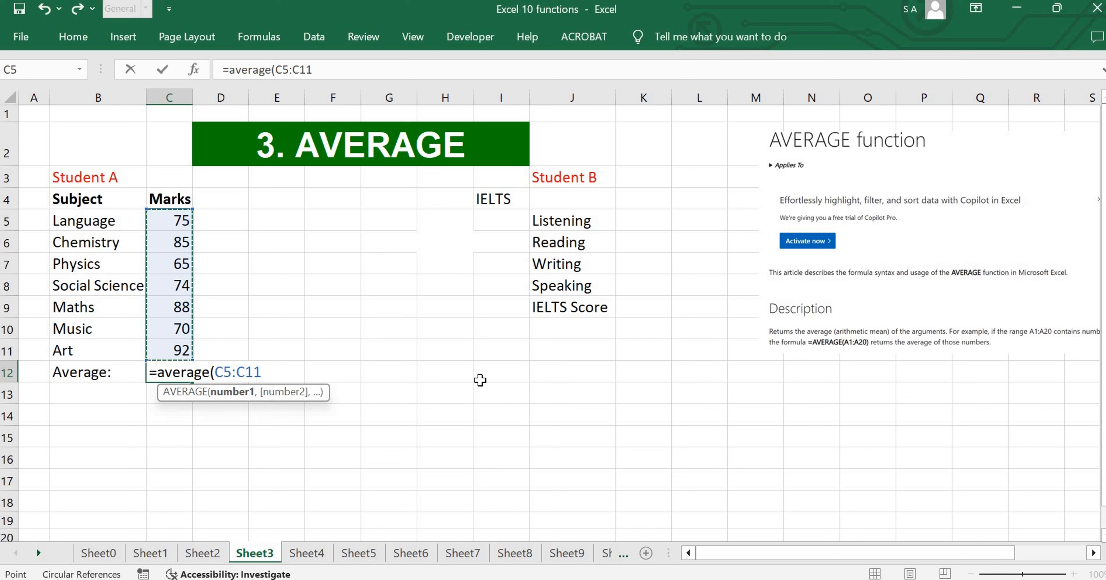
type(")")
key("Return")
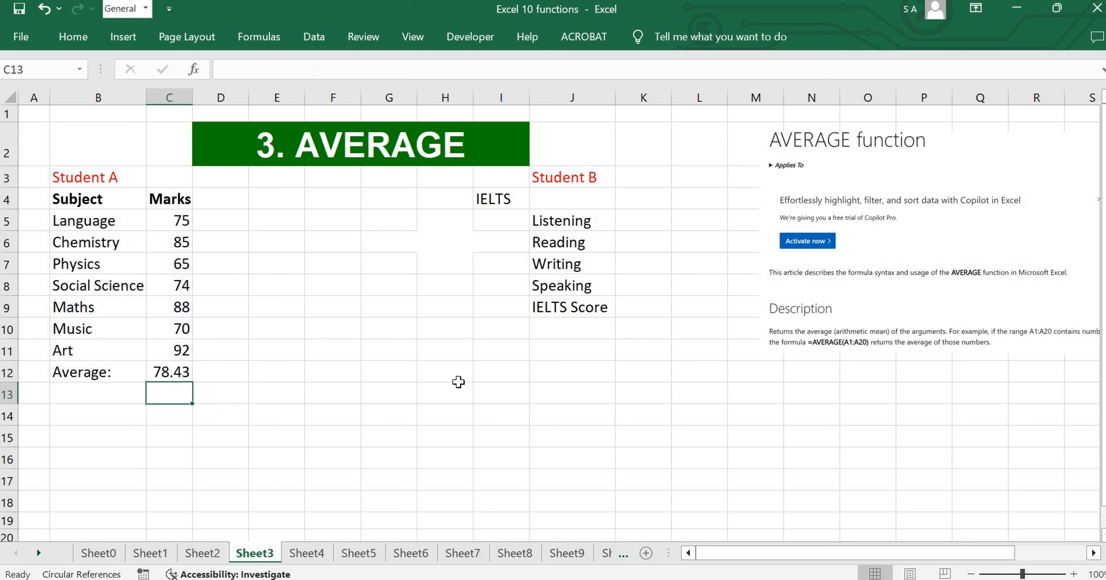
left_click(284, 399)
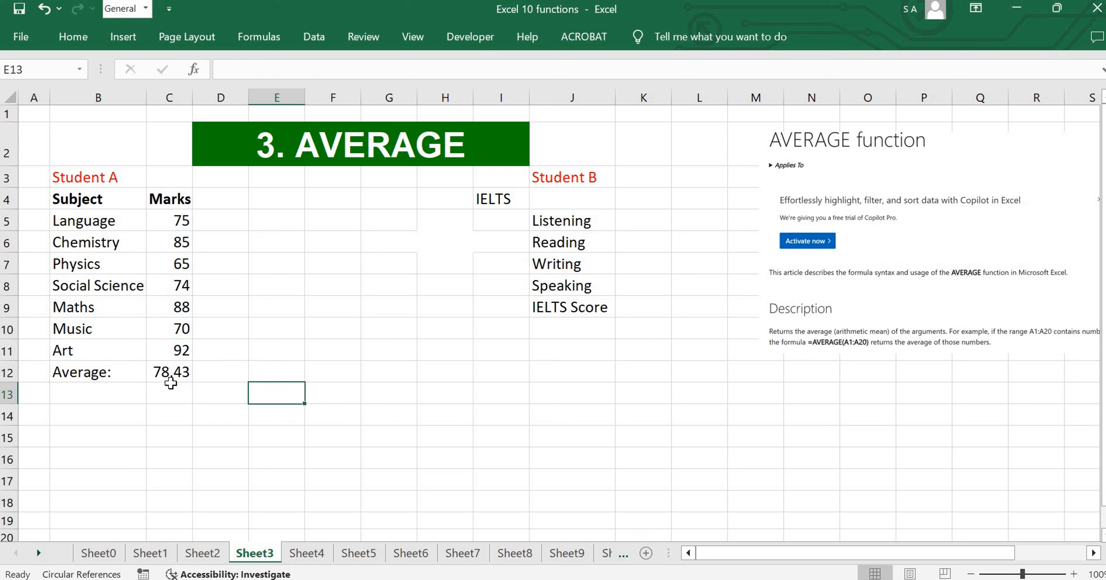
left_click(174, 376)
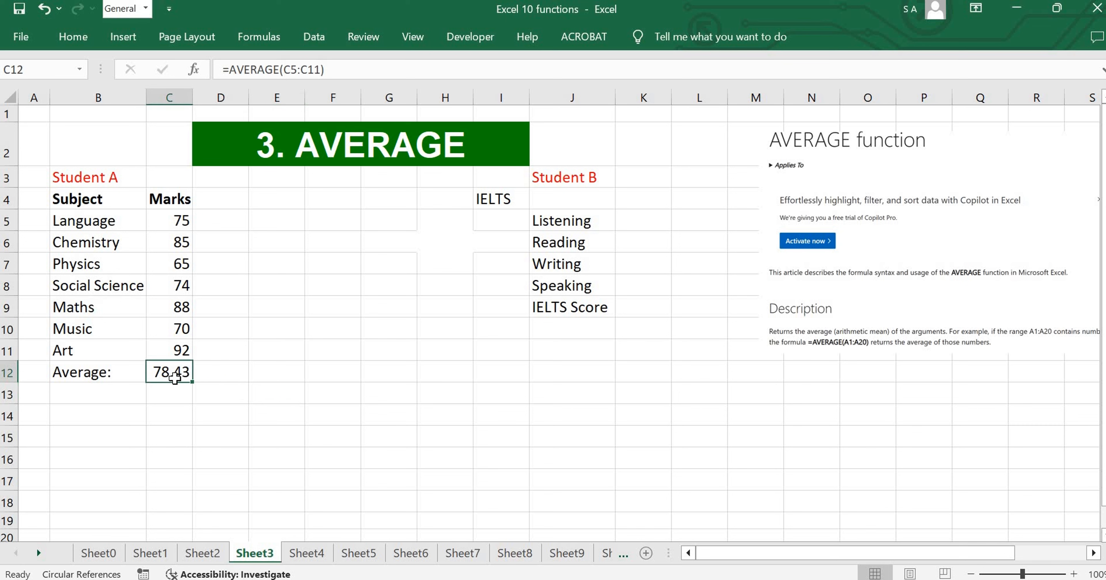
- Enter Student B's IELTS scores for Listening as 7.5 in K5 and Reading as 7 in K6
left_click(574, 459)
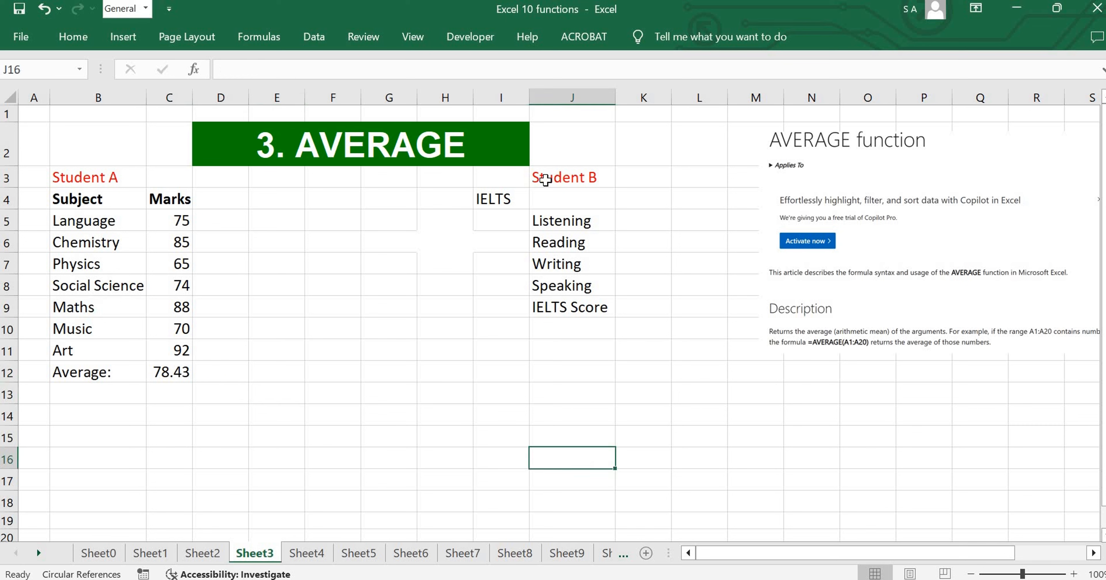
left_click(584, 181)
left_click(504, 200)
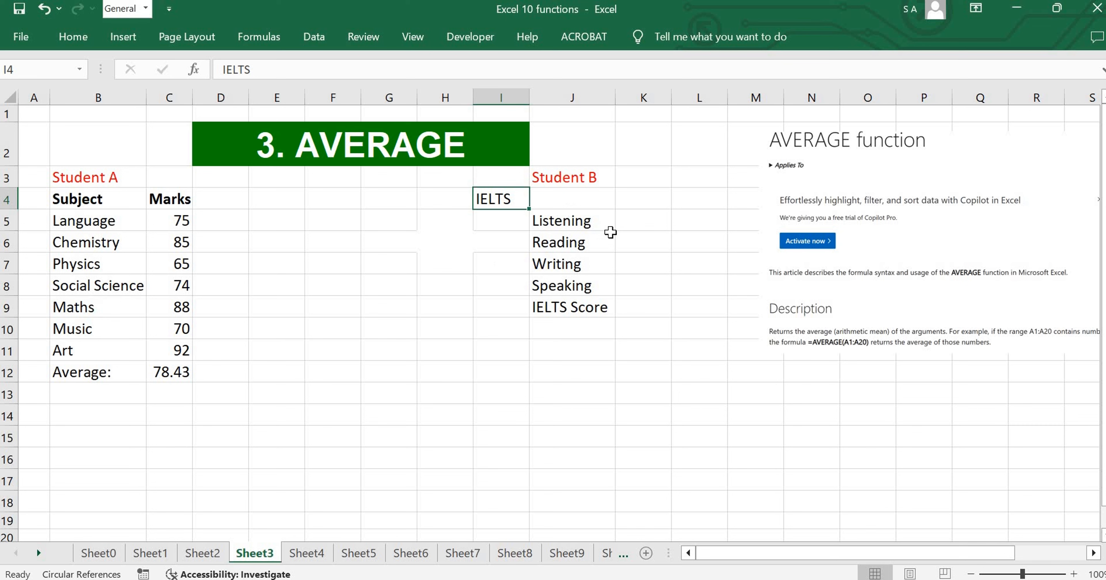
left_click(585, 222)
left_click(650, 224)
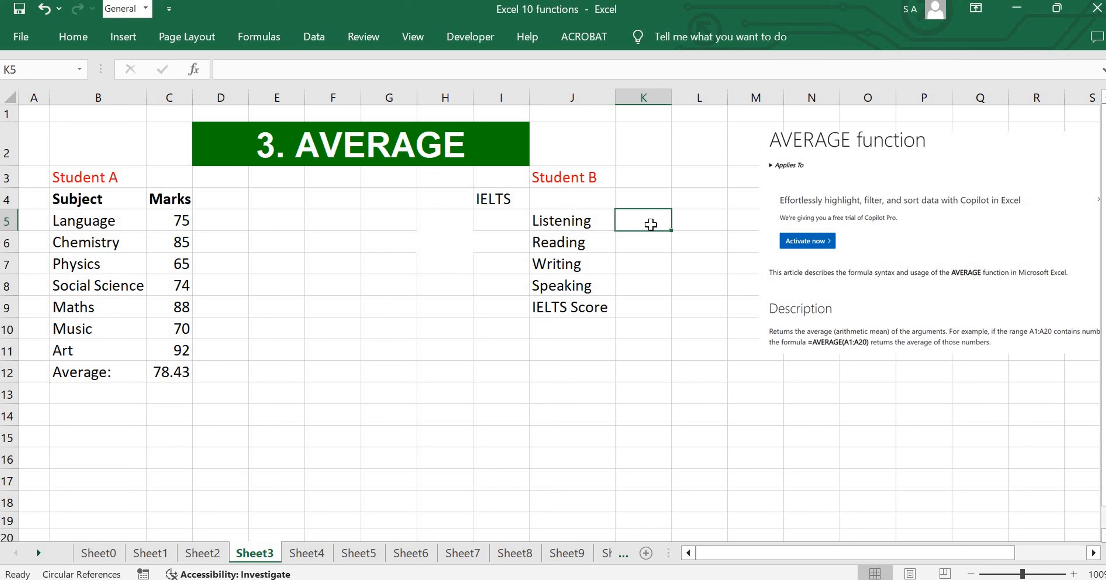
type("7.5")
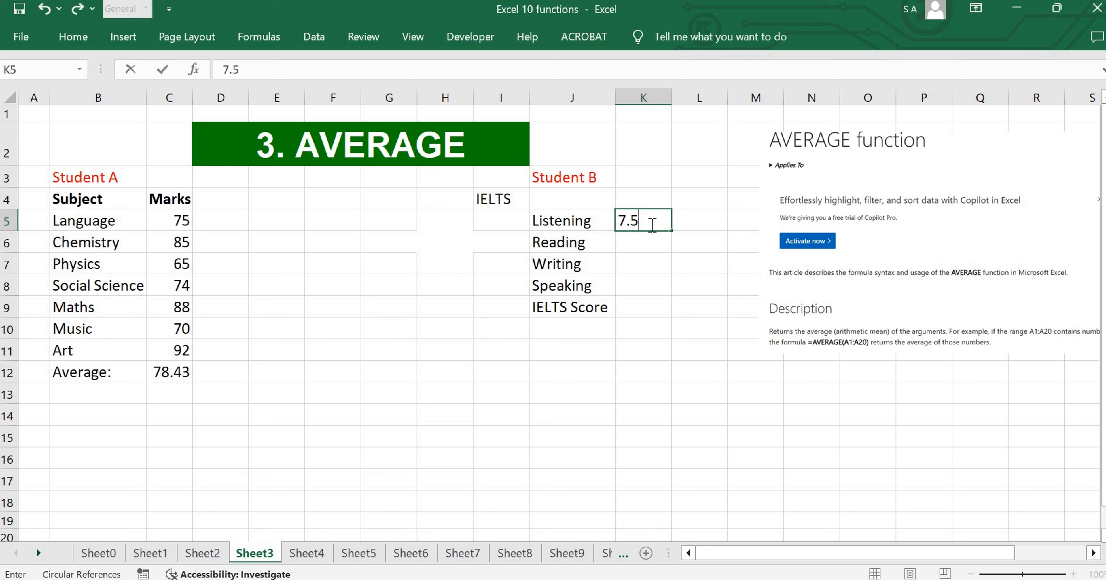
left_click(658, 243)
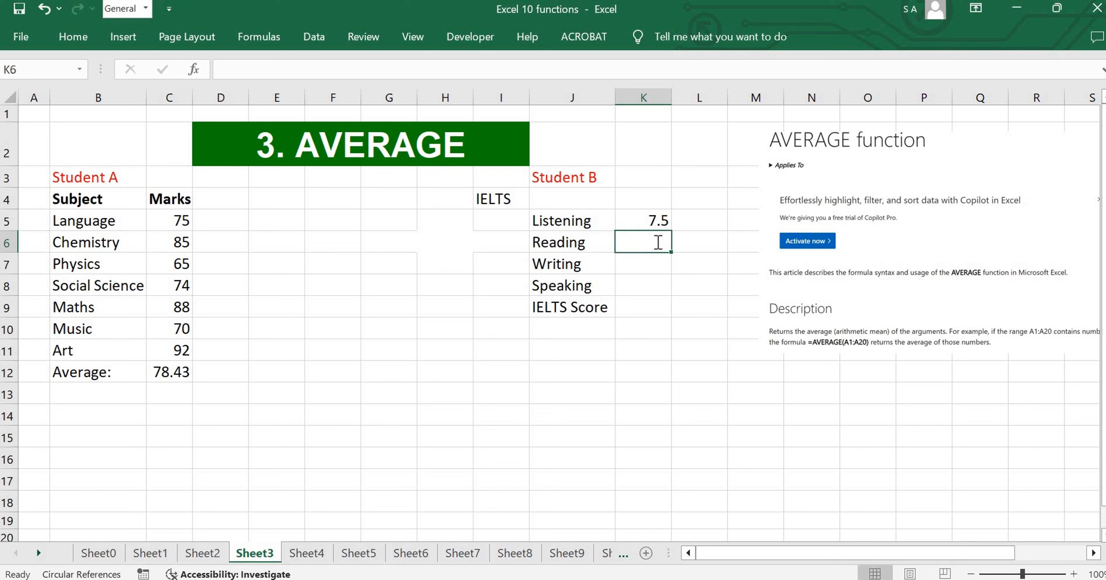
type("7")
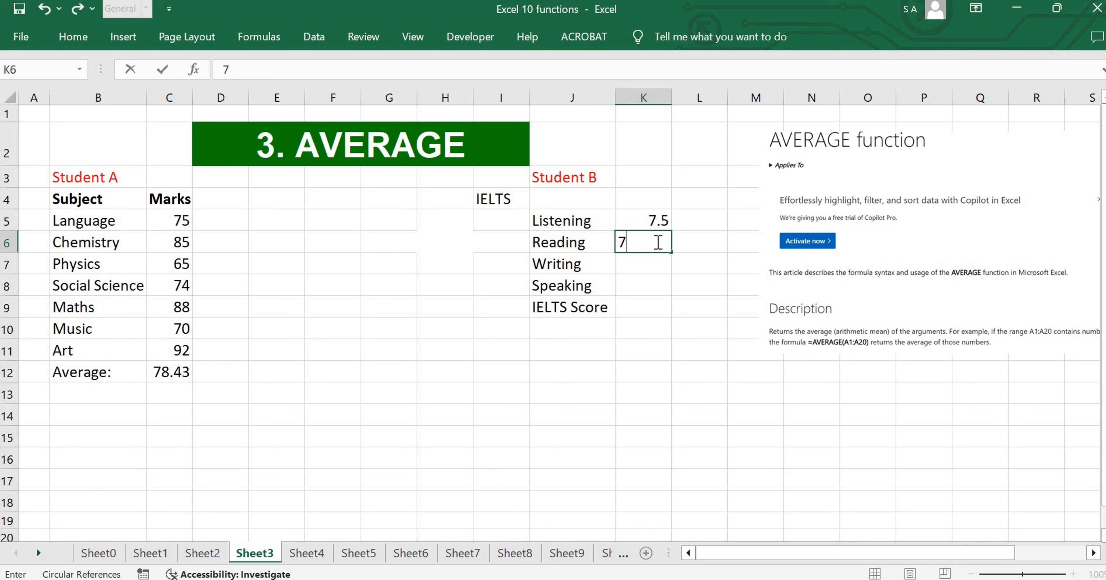
- Enter Student B's Writing score as 7.5 in K7 and Speaking score as 8 in K8
left_click(648, 266)
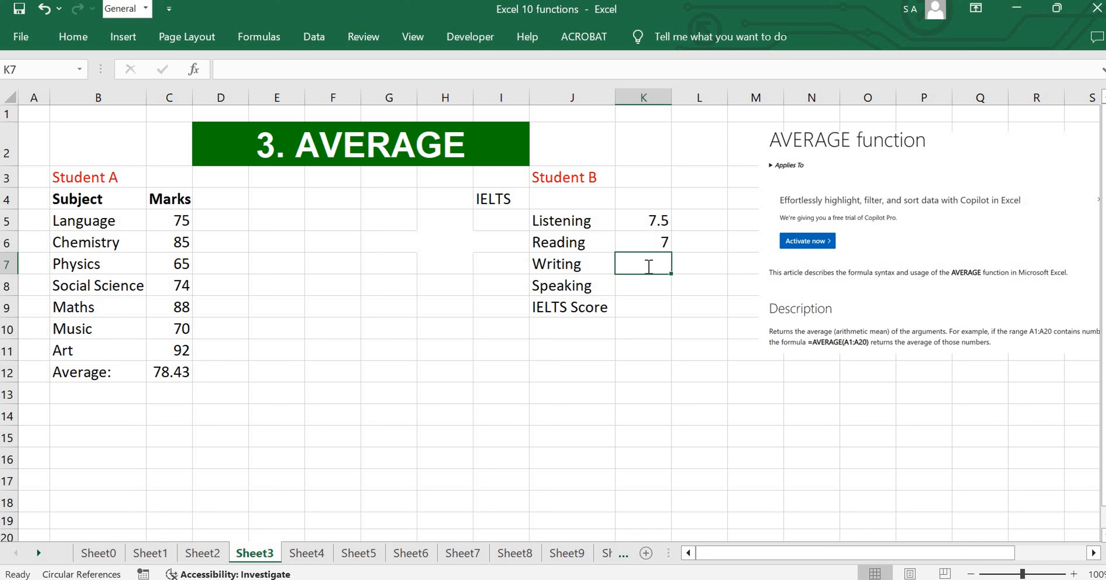
type("7.5")
key("Return")
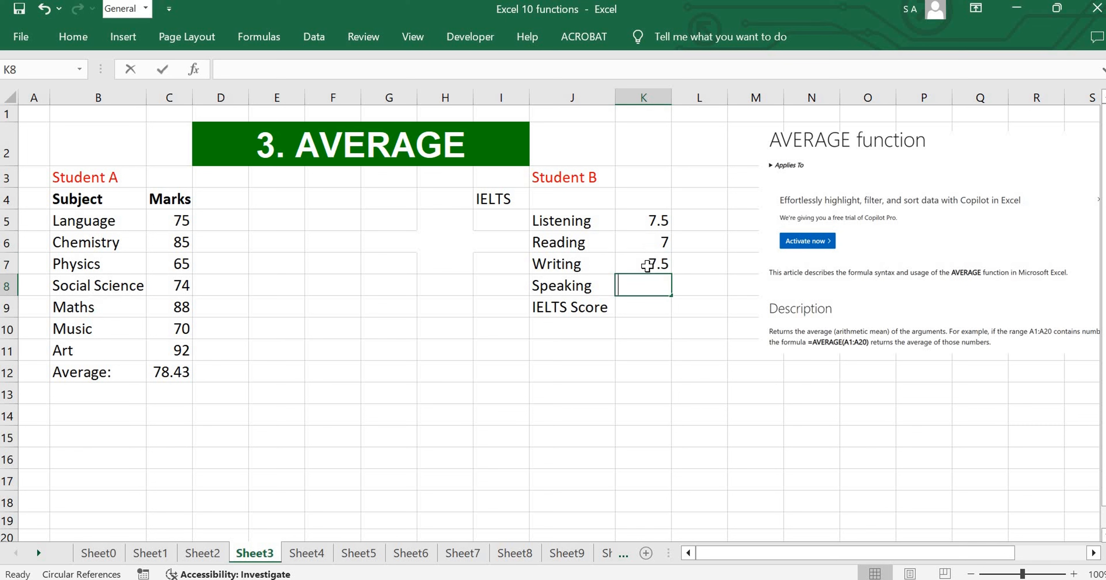
type("8")
key("Return")
key("Return")
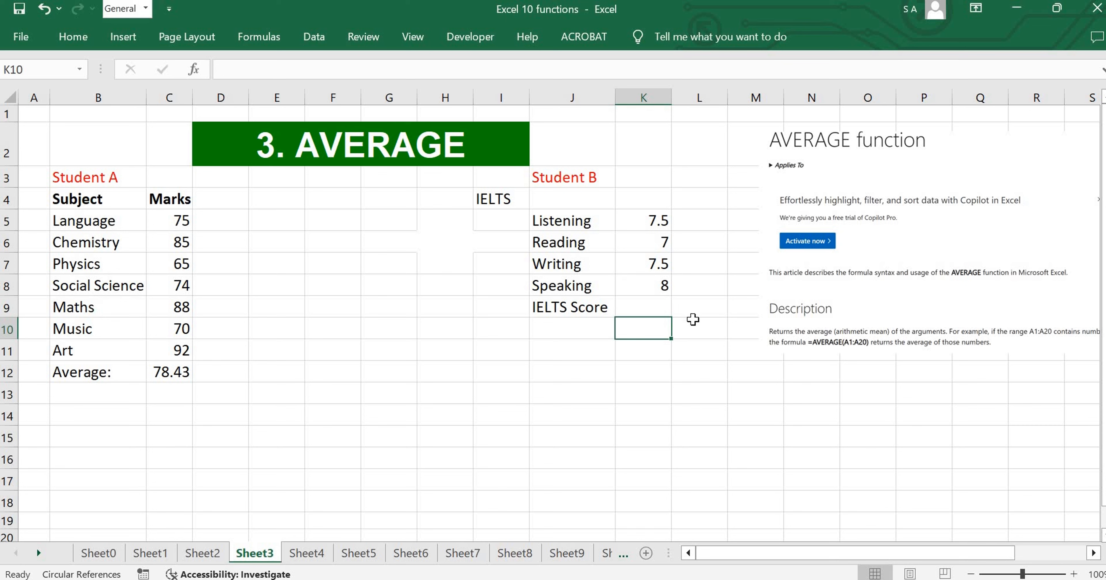
- Calculate Student B's IELTS Score in cell K9 with =AVERAGE(K5:K8) and review its formula
key("Up")
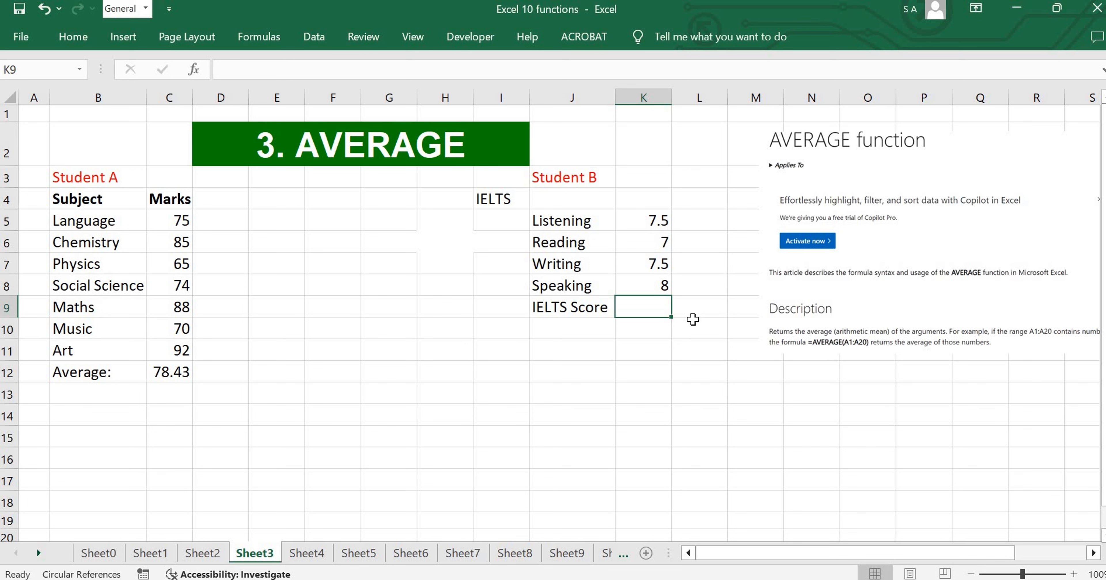
type("=ave")
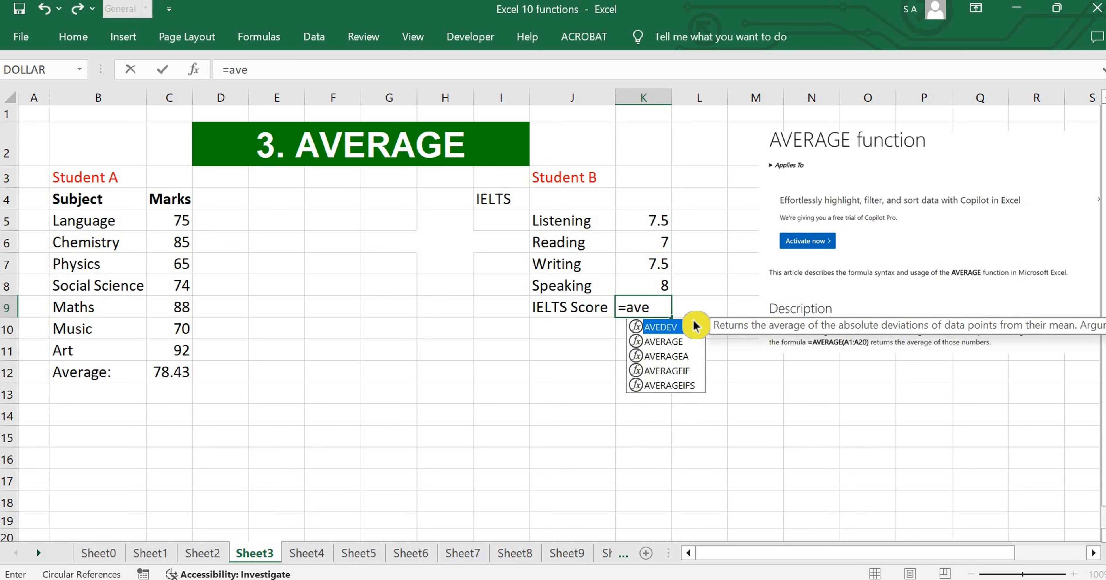
type("rage")
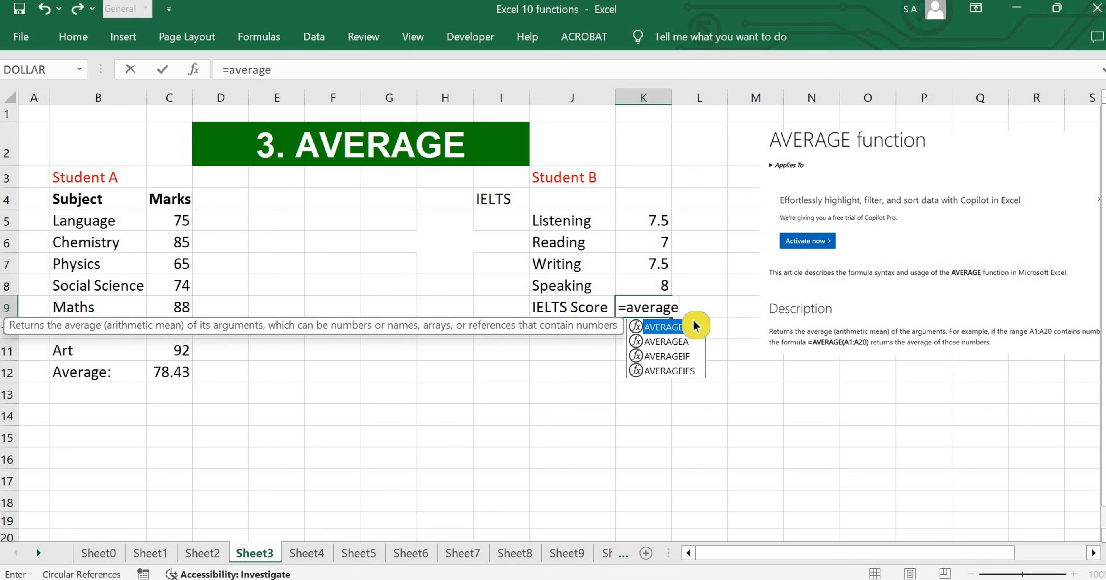
double_click(695, 326)
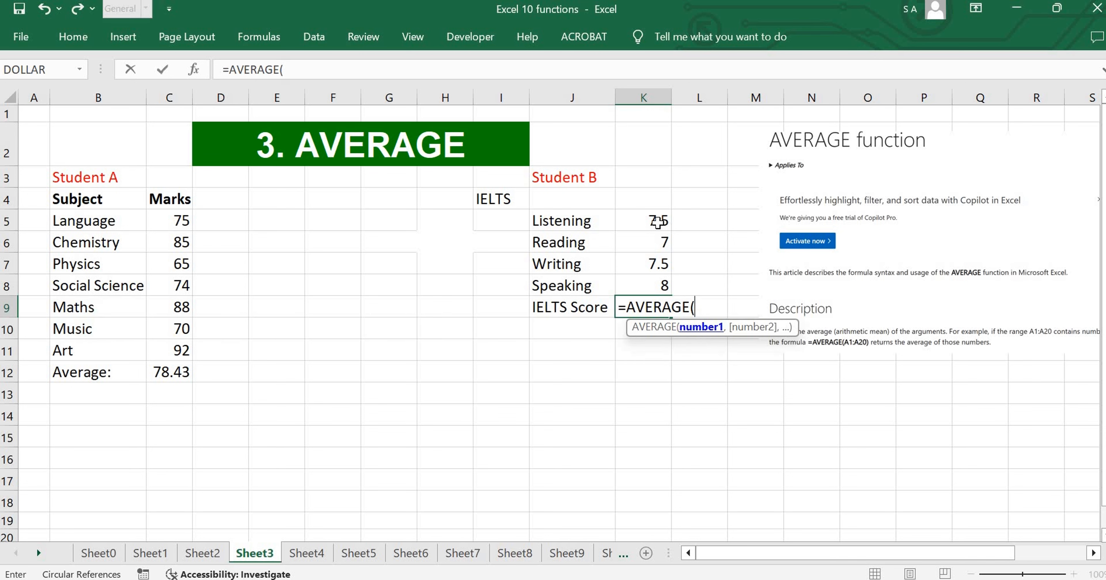
left_click_drag(648, 219, 647, 286)
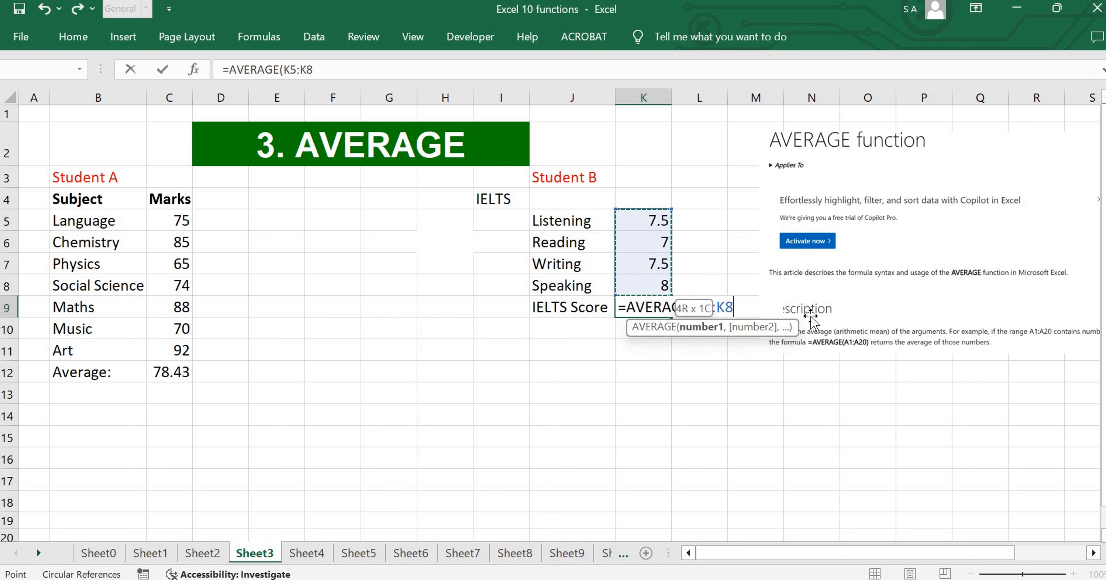
type(")")
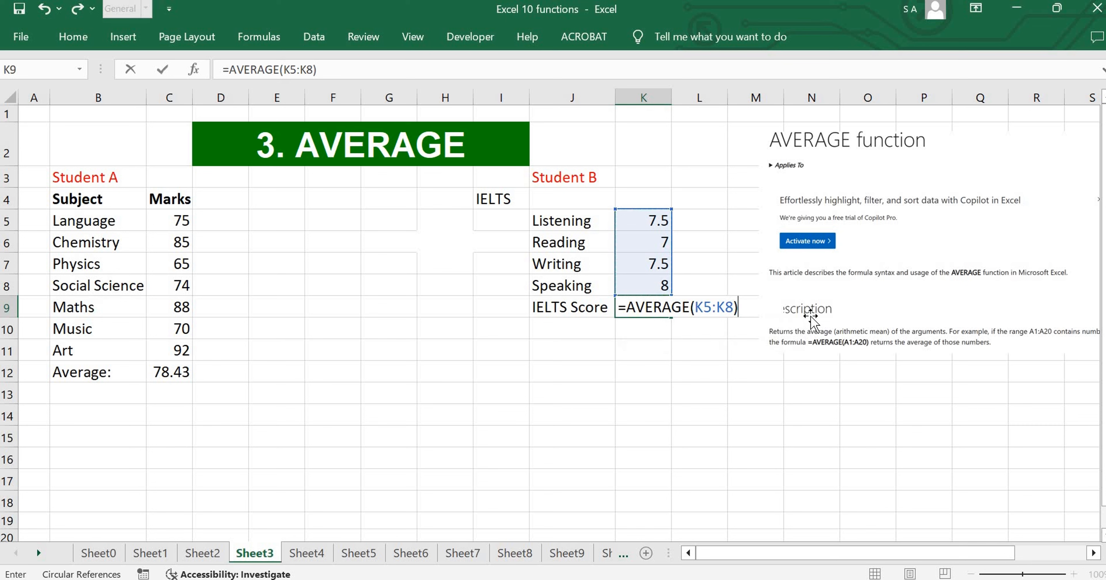
key("Return")
left_click(700, 393)
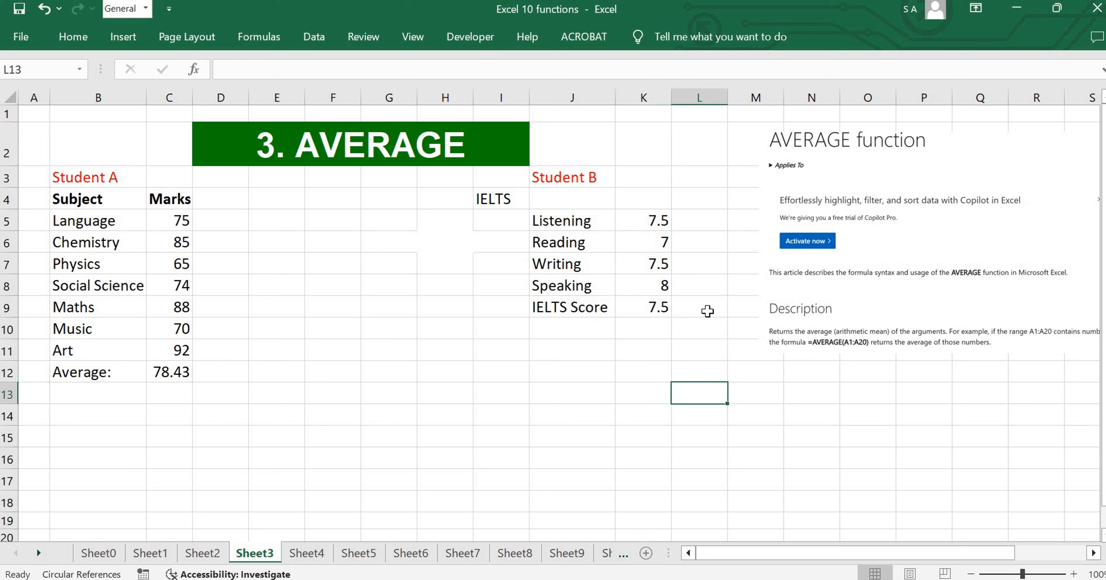
left_click(660, 308)
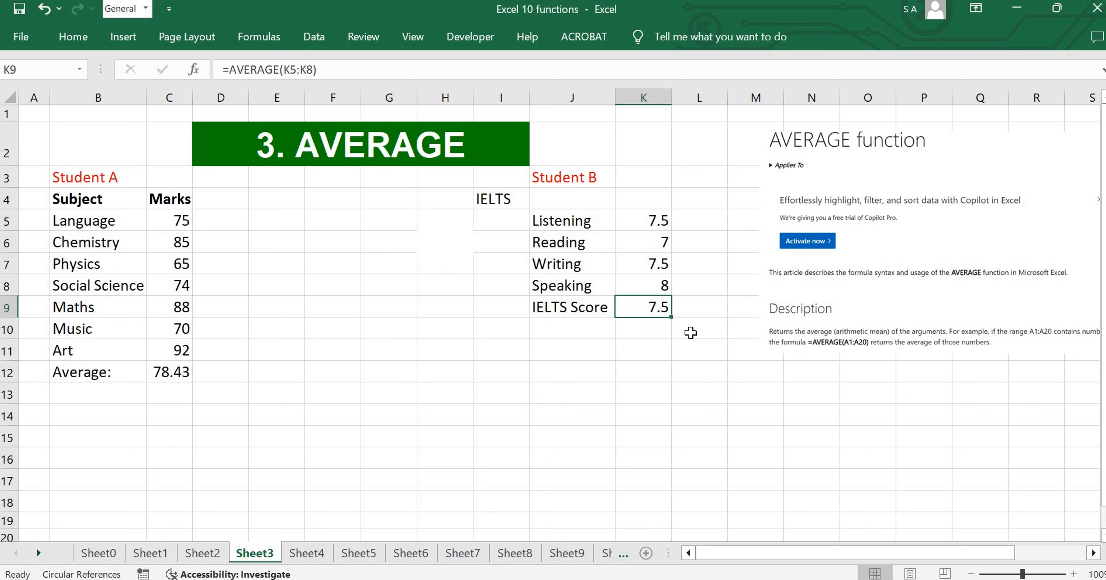
- Average the typed numbers 10 and 15 directly in cell F12 with =AVERAGE(10,15)
left_click(339, 373)
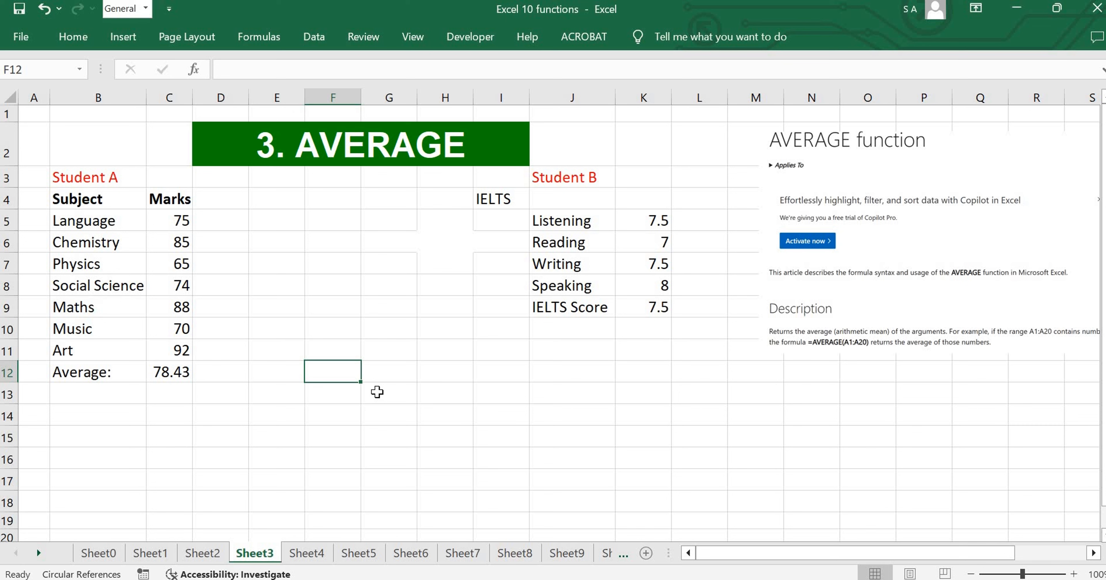
type("=")
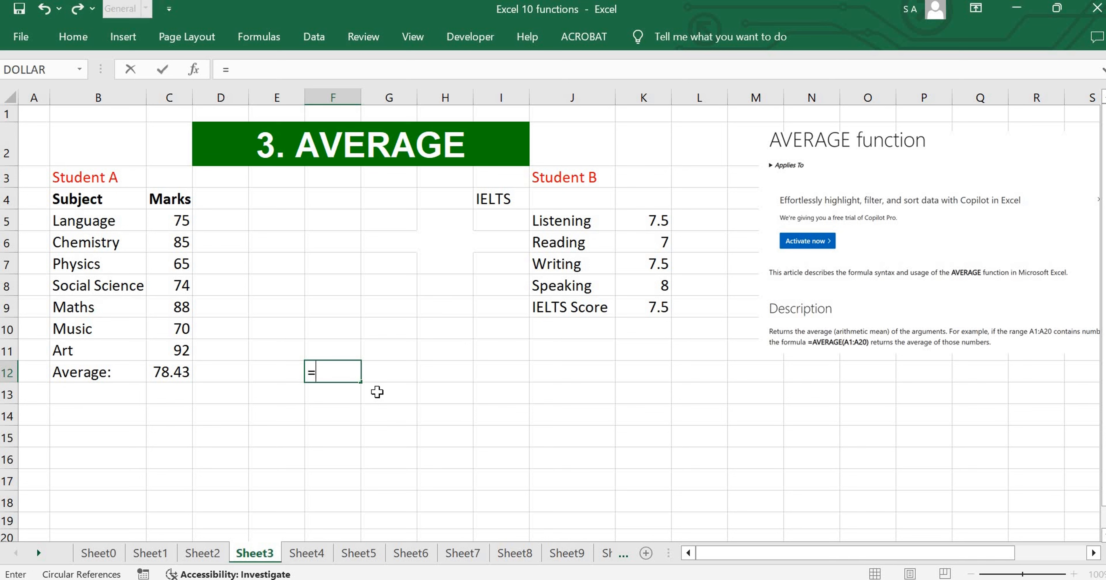
type("average(")
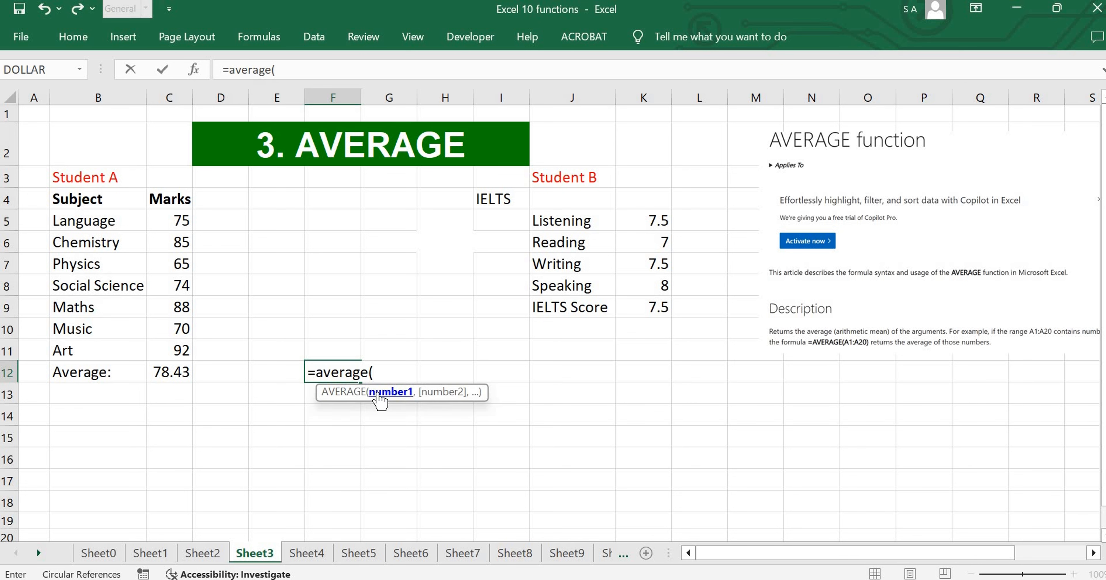
type("10,15)")
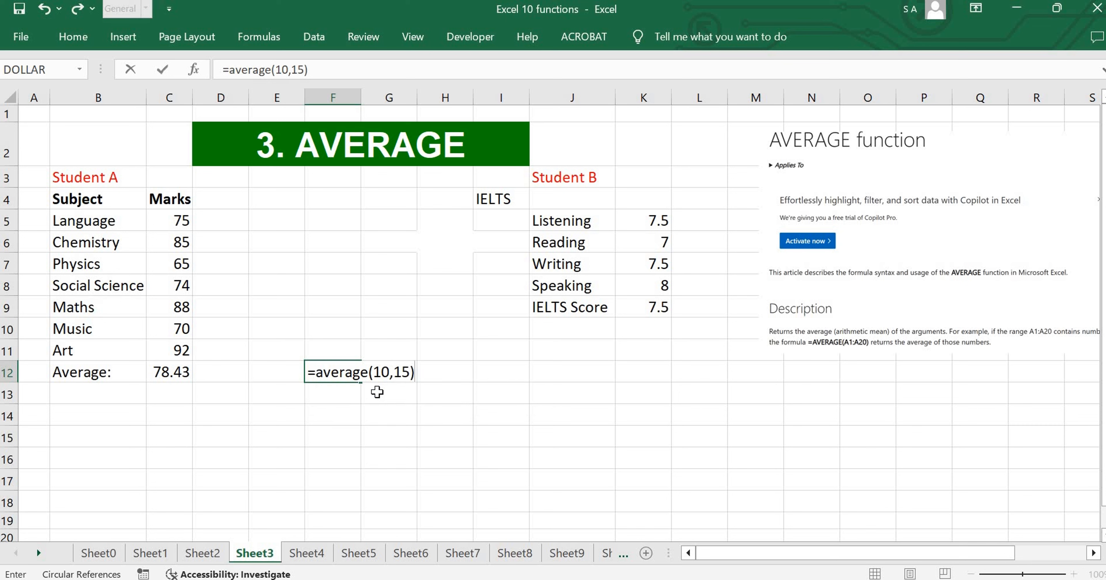
key("Return")
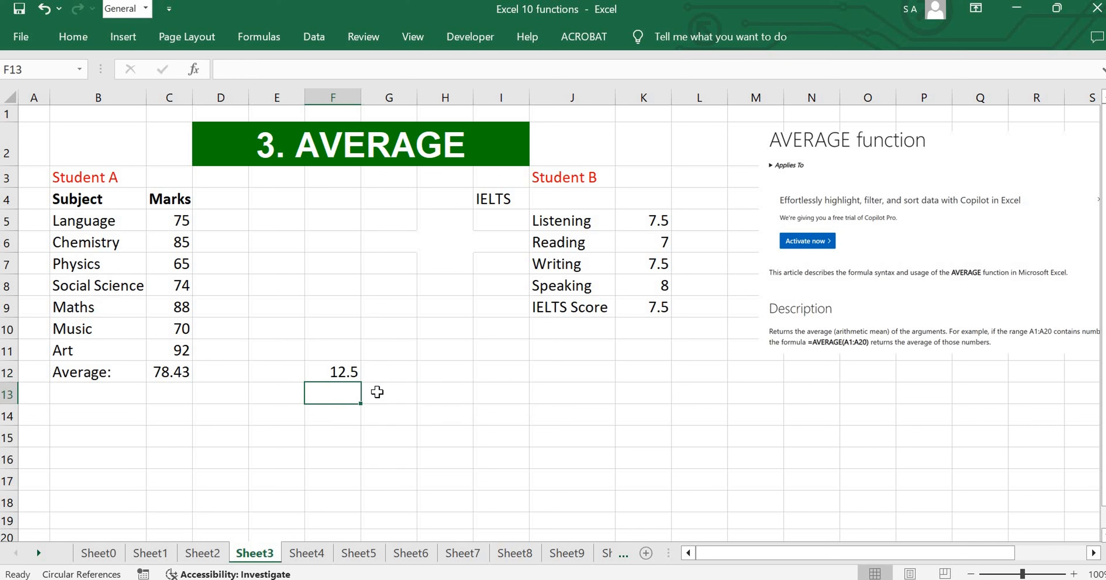
- Open Sheet4 and examine the entries in the Total number column cell by cell, starting at D5
left_click(306, 554)
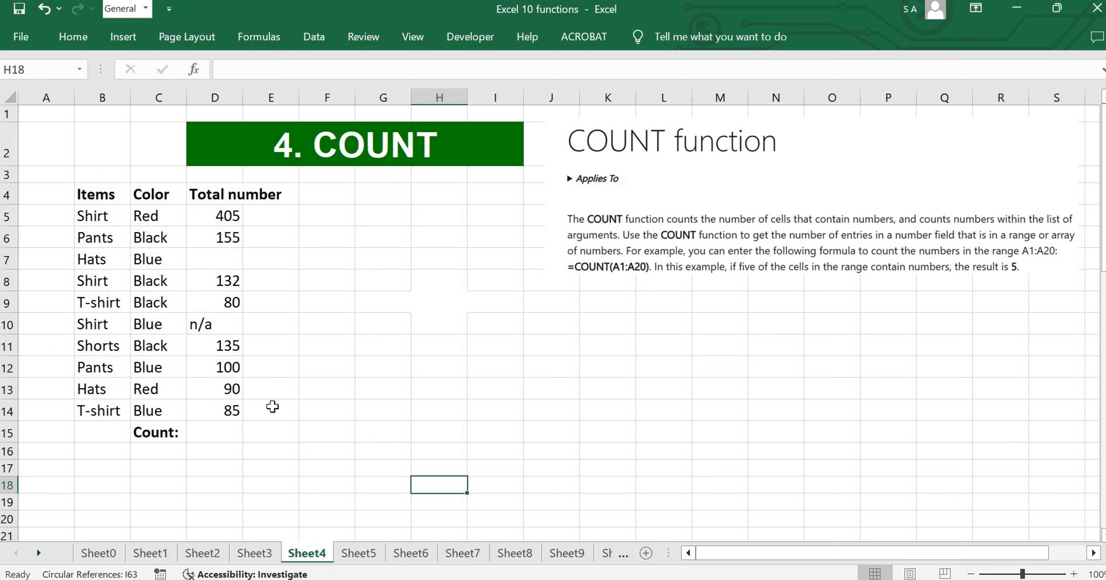
left_click(226, 216)
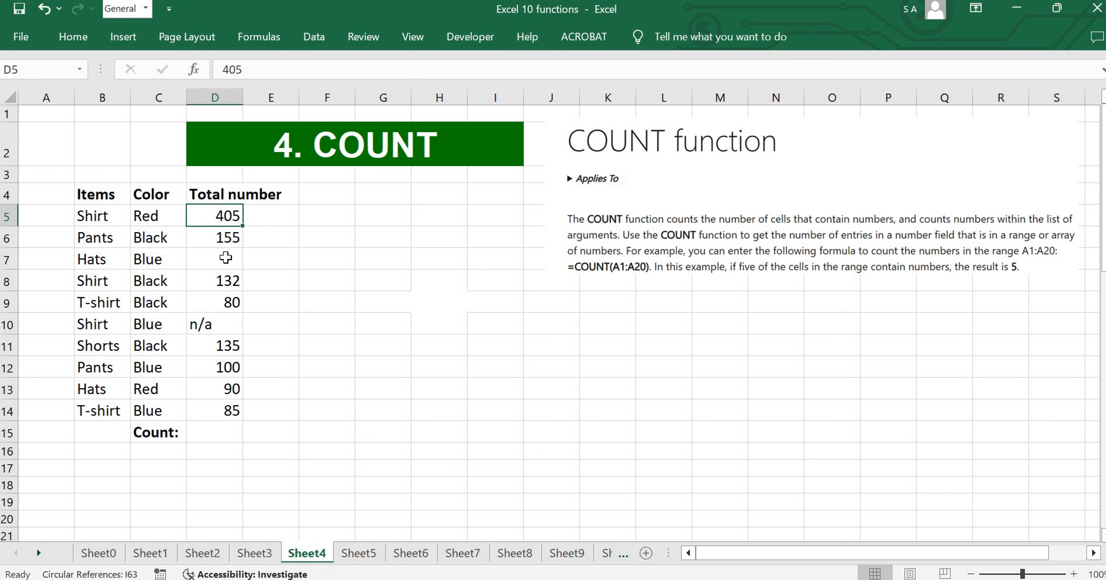
key("Down")
key("Down")
key("Down")
key("Down")
key("Down")
key("Down")
key("Down")
key("Down")
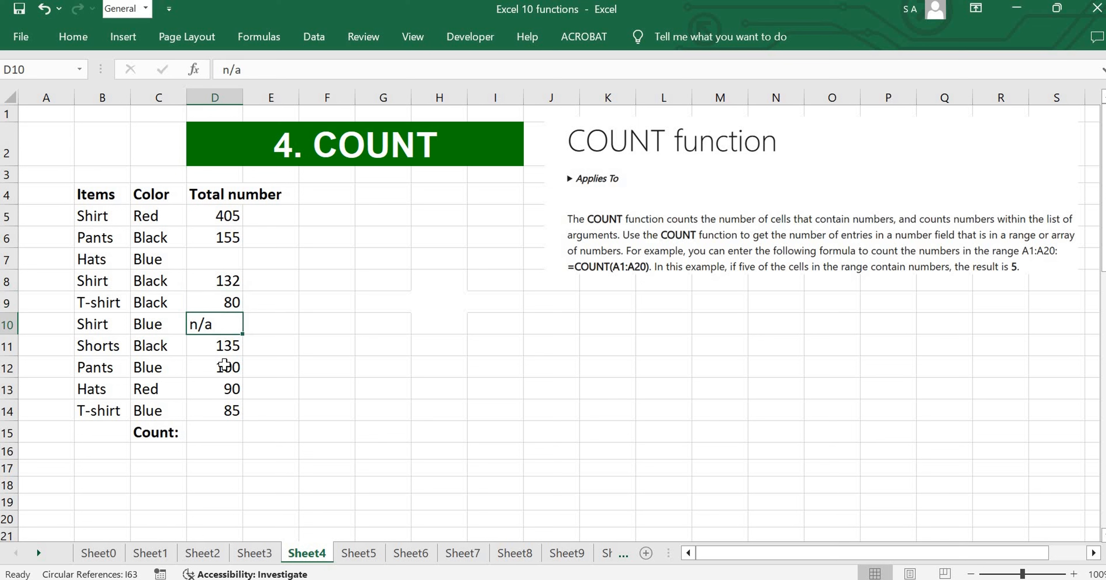
- Examine the Total number range D5:D14 on Sheet4, including the blank cell D7 and the n/a entry in D10
key("Down")
key("Down")
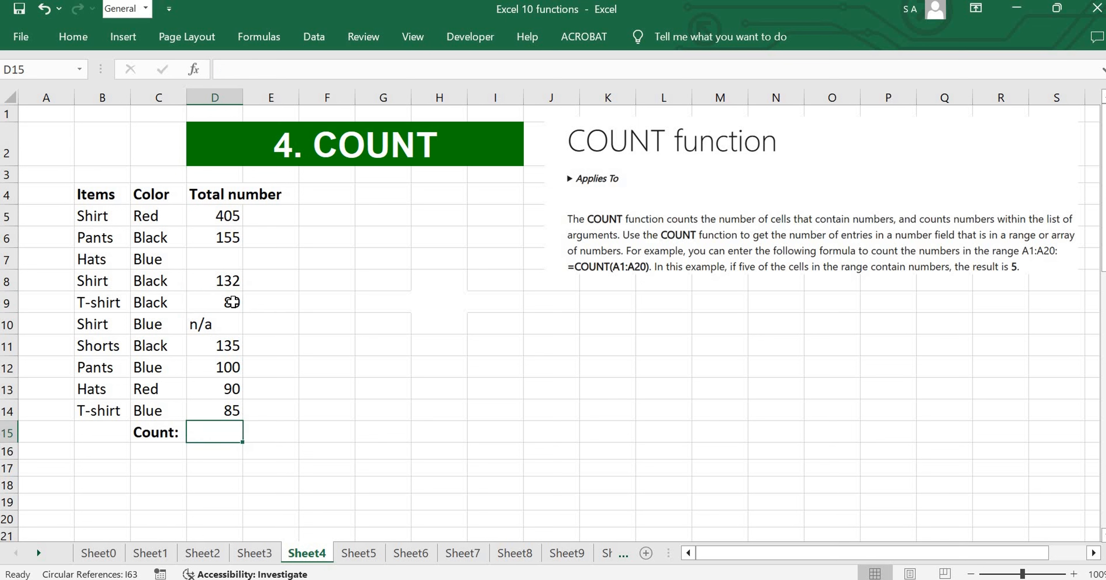
left_click_drag(223, 215, 223, 410)
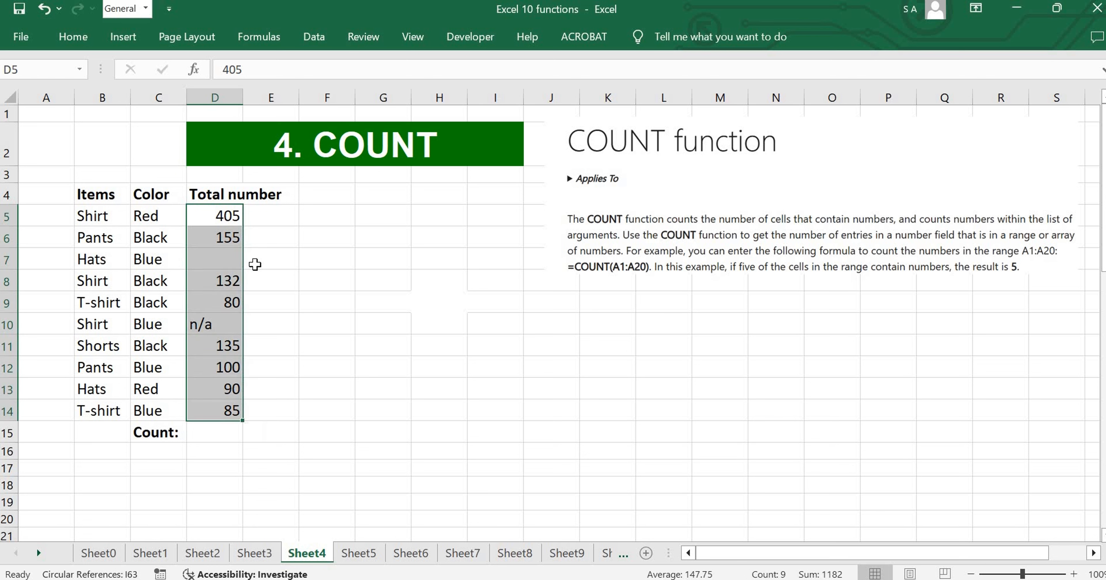
left_click(232, 260)
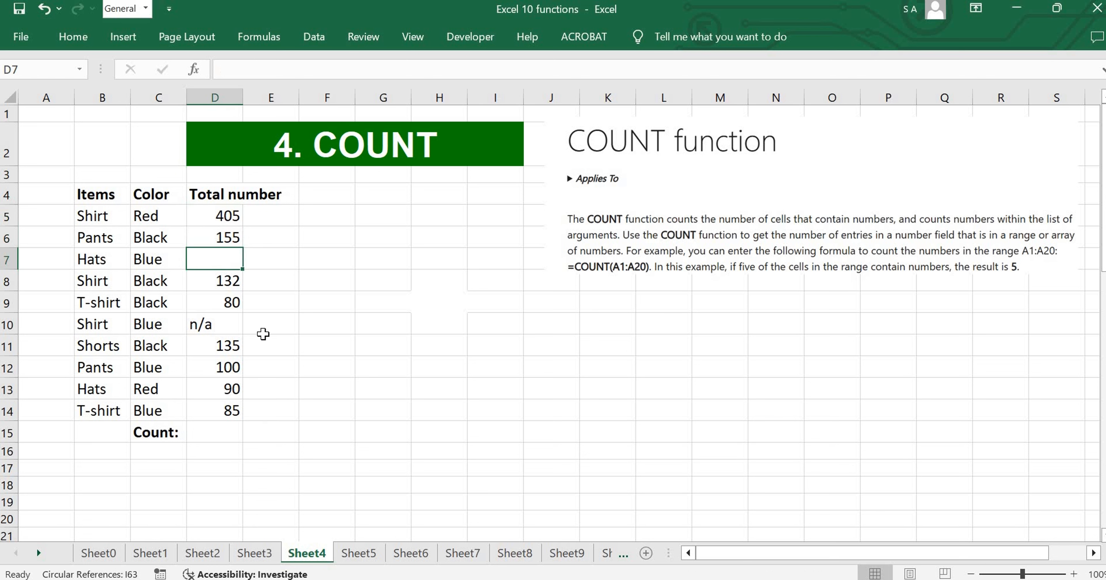
key("Down")
key("Down")
key("Down")
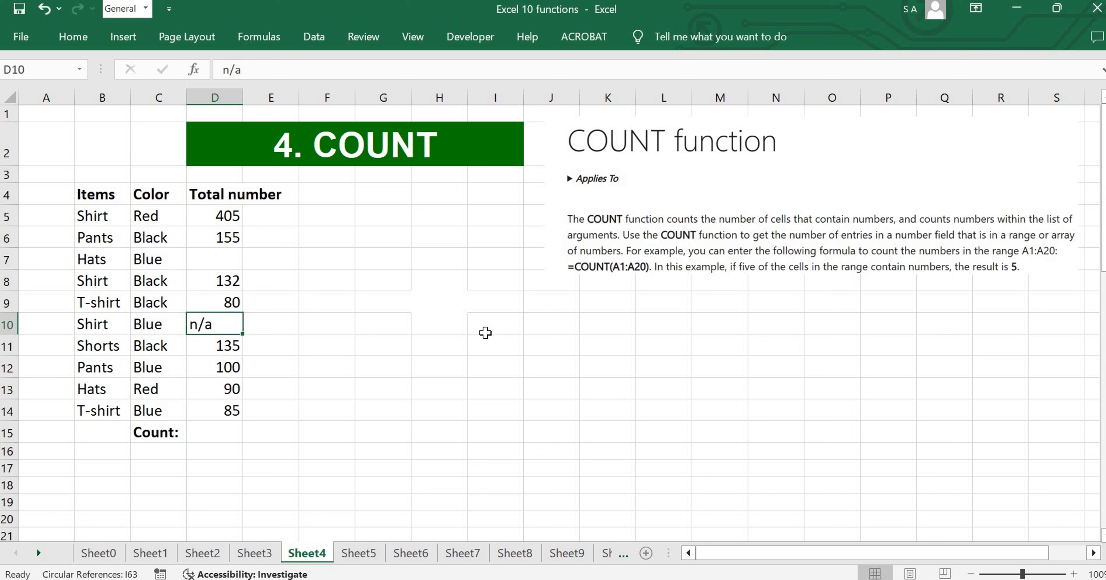
- Count the numeric Total number entries in cell D15 with =COUNT(D5:D14) and check the non-numeric cells D7 and D10
key("Down")
key("Down")
key("Down")
key("Down")
key("Down")
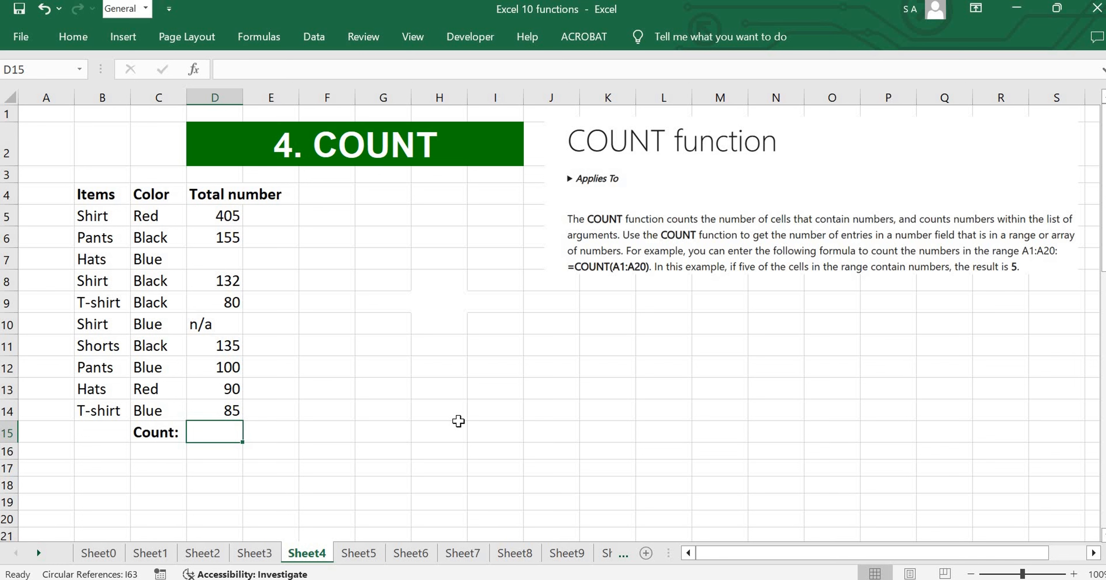
type("=cou")
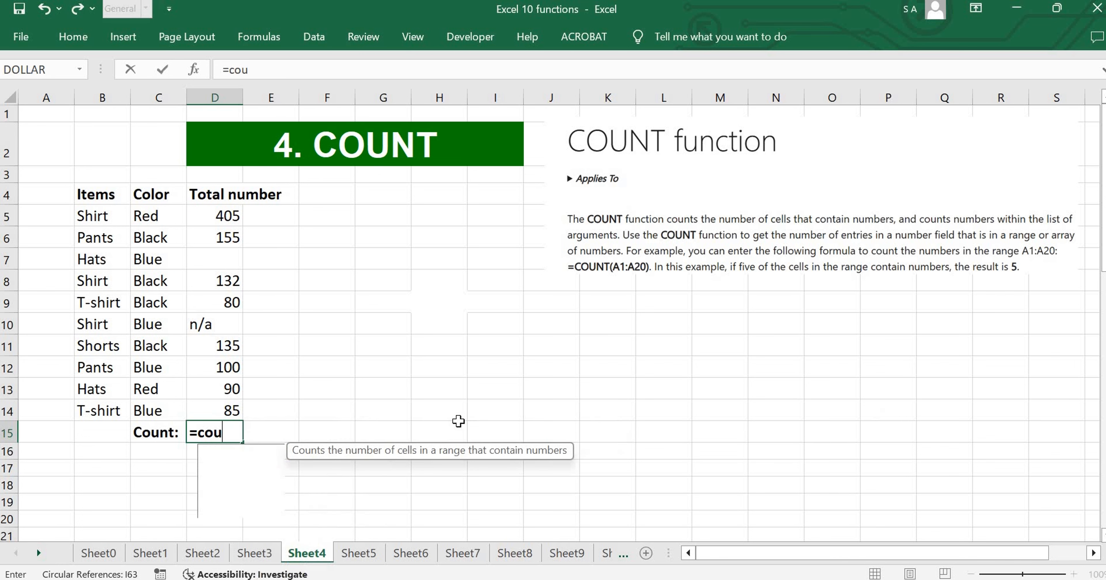
type("nt(")
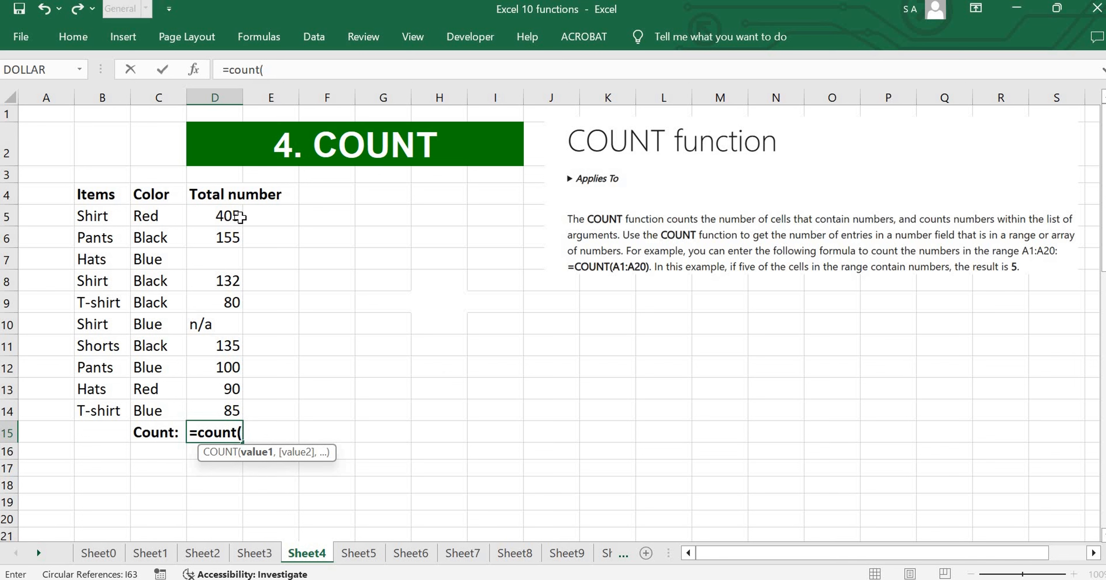
left_click_drag(227, 213, 205, 401)
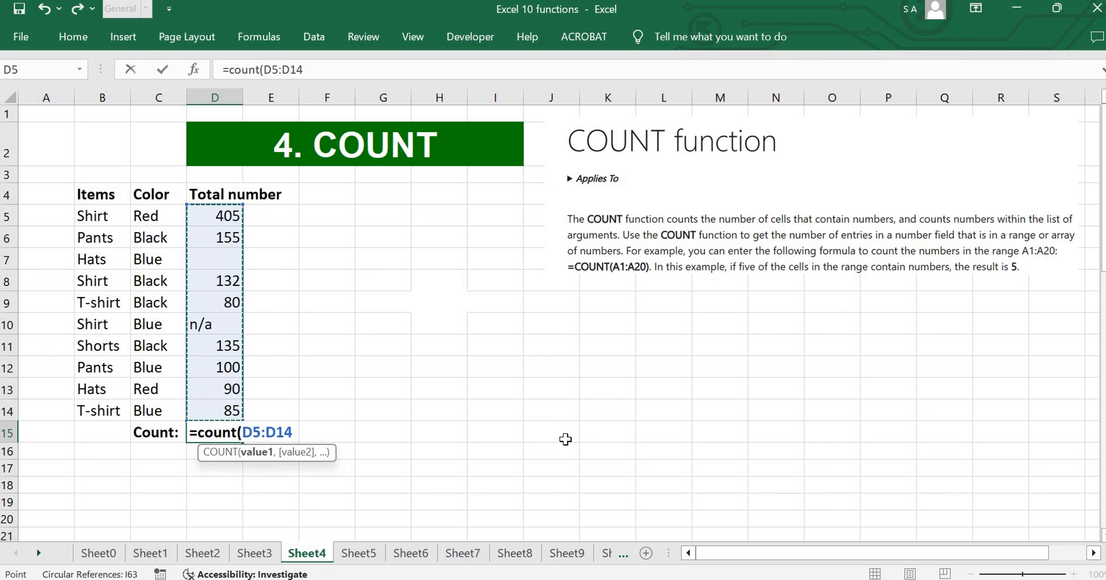
type(")")
key("Return")
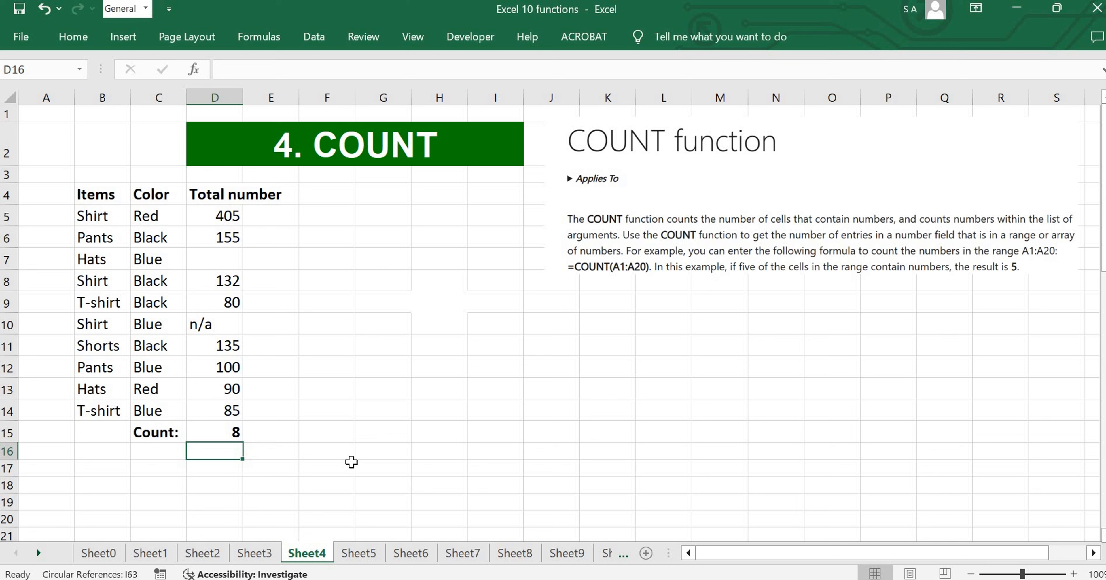
left_click(229, 260)
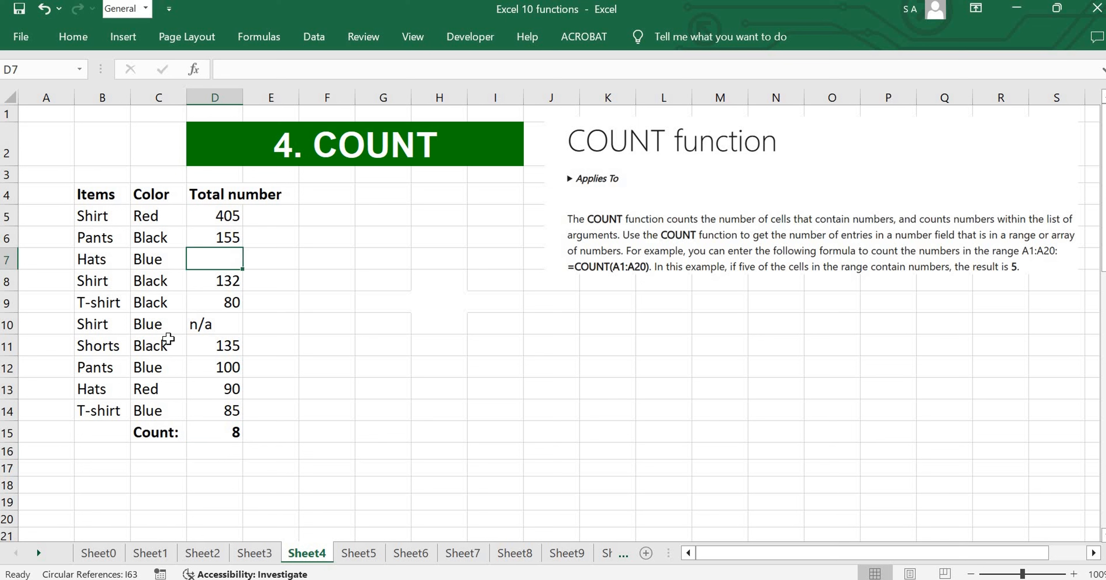
left_click(222, 331)
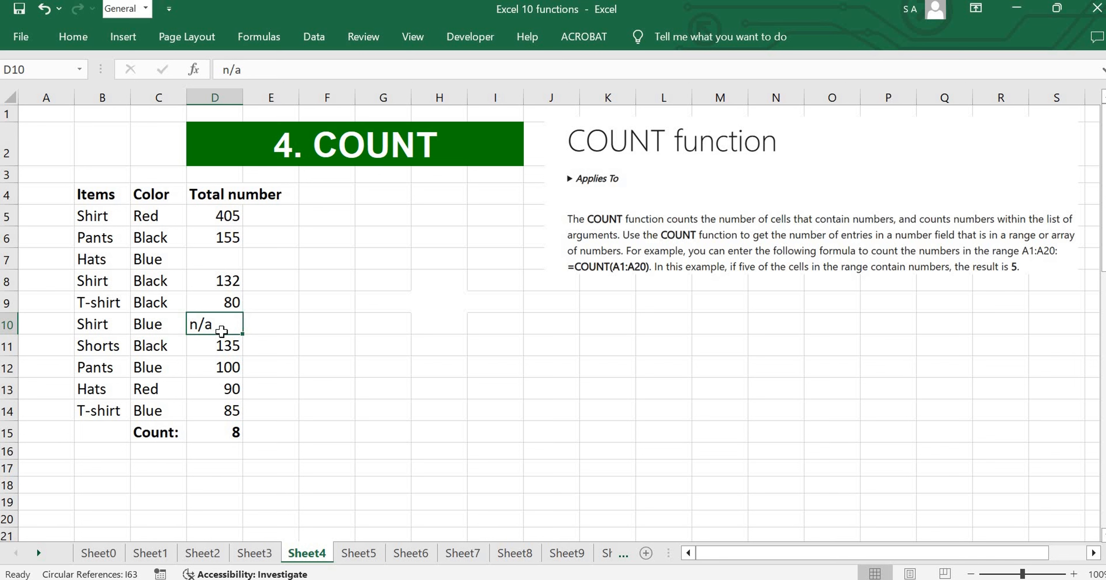
- Open Sheet5 and count the non-empty Total number cells in cell D15 with =COUNTA(D5:D14)
key("ctrl+Page_Down")
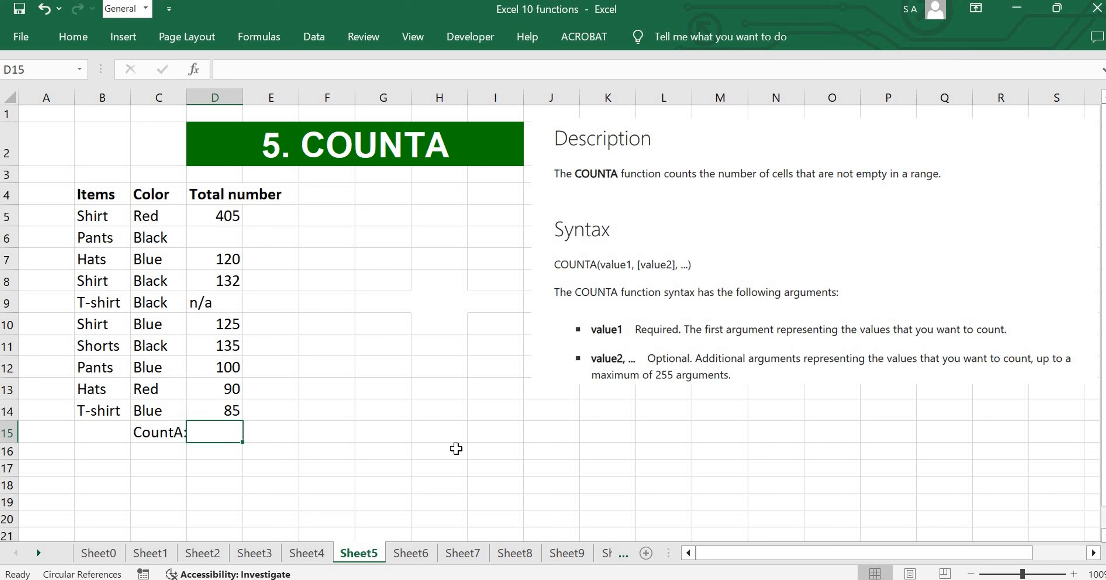
left_click(456, 448)
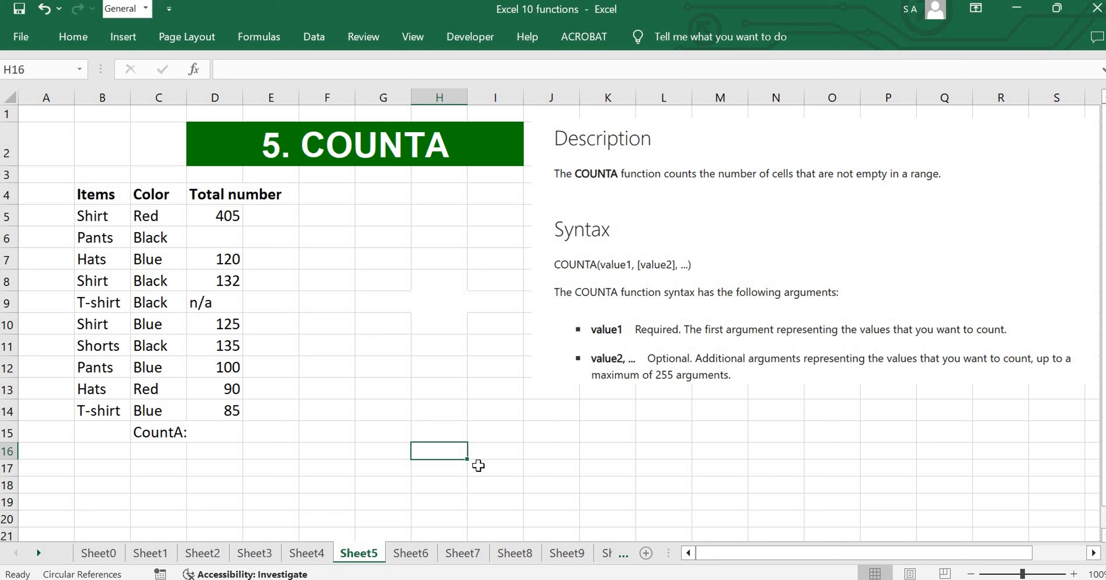
key("Left")
key("Left")
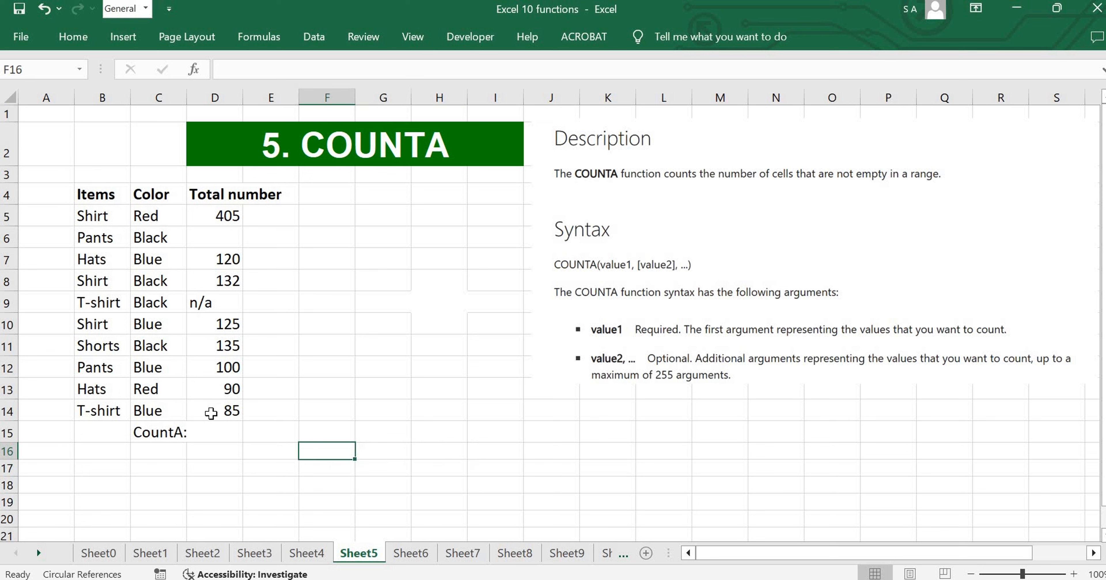
key("Left")
key("Left")
key("Up")
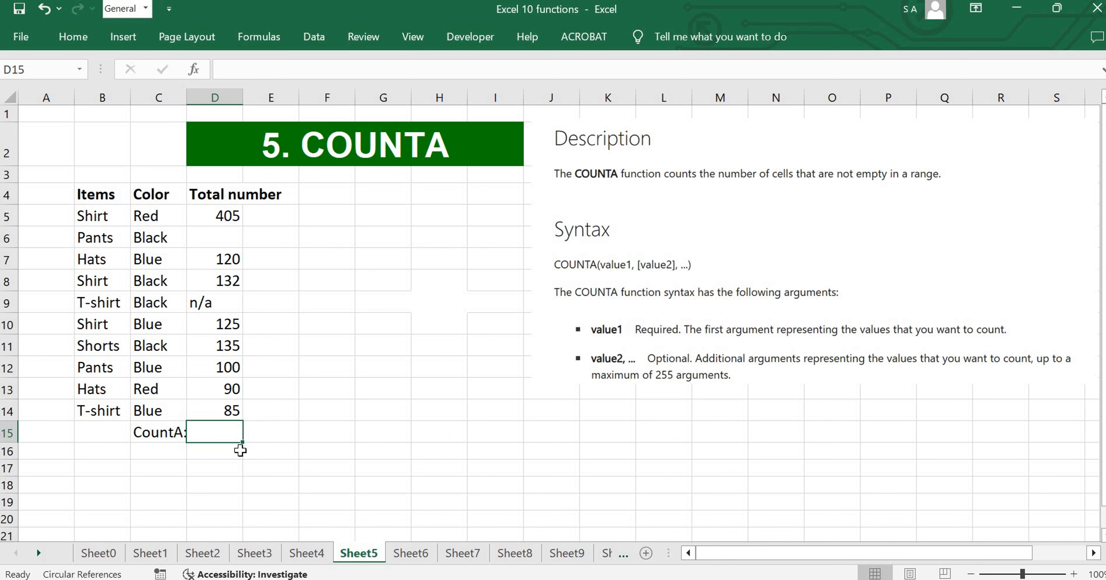
type("=cou")
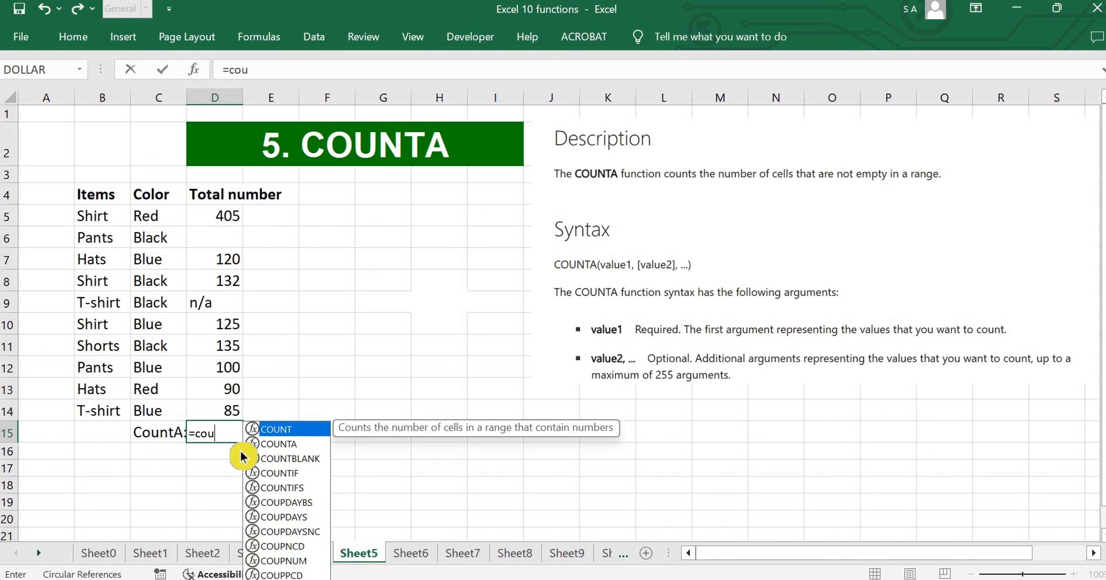
type("nta")
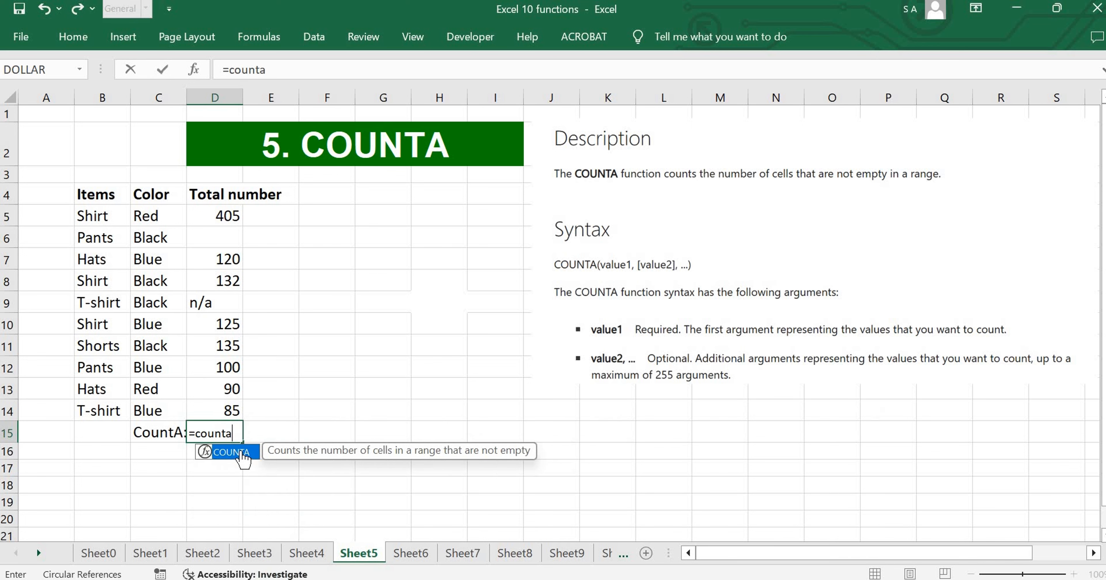
type("(")
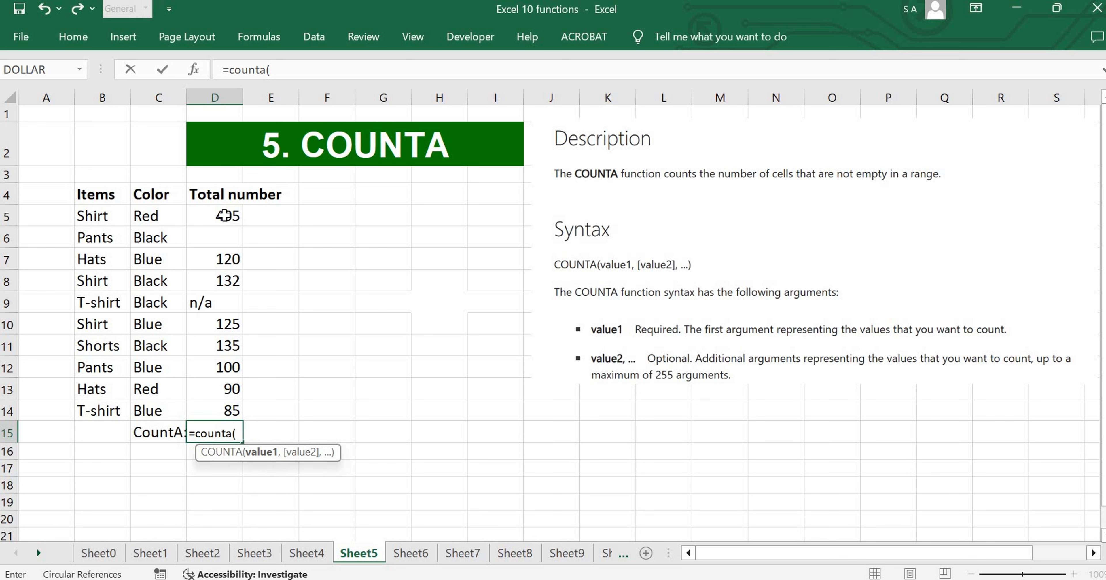
left_click_drag(224, 220, 228, 284)
left_click_drag(224, 324, 254, 413)
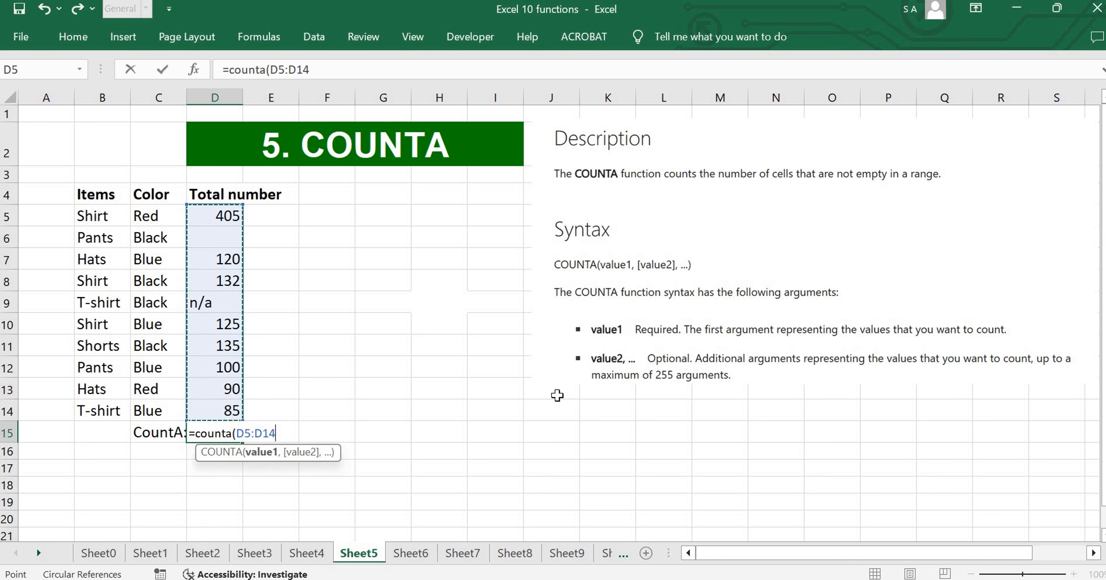
type(")")
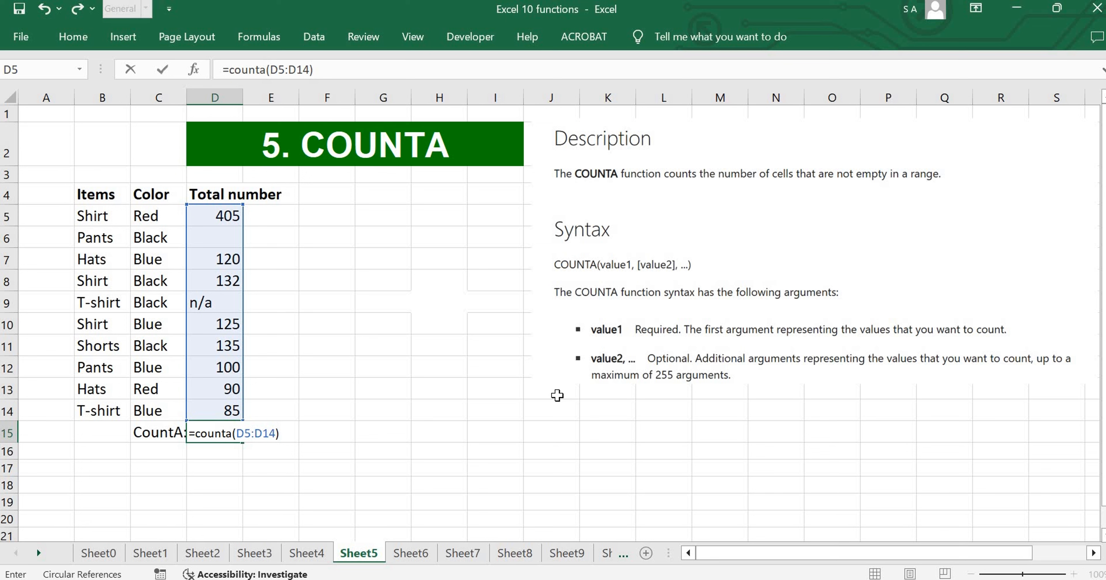
key("Return")
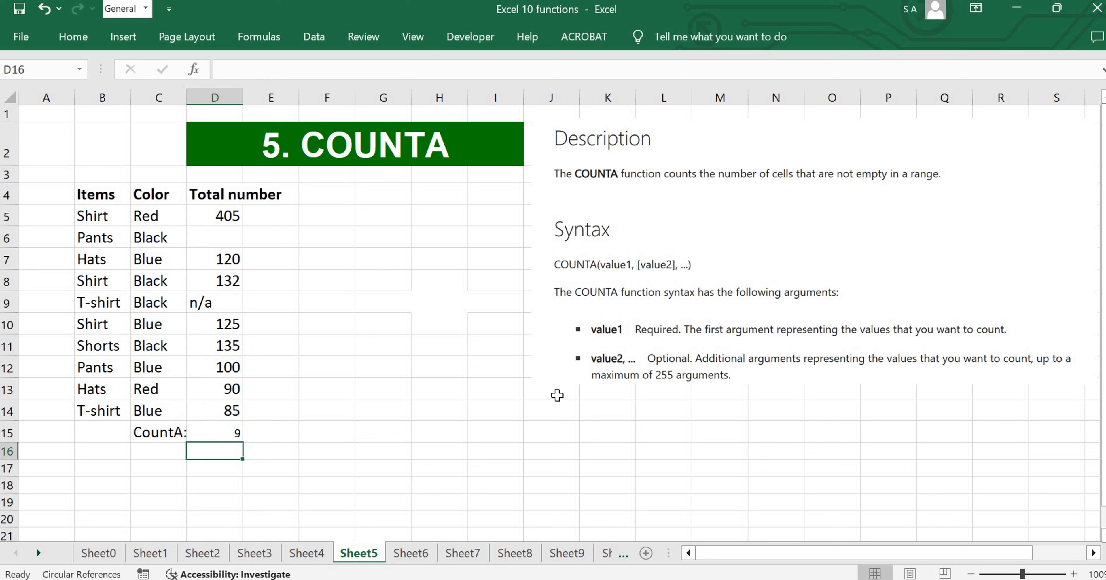
- Check the blank Total number cell D6 for the black Pants on Sheet5
left_click(223, 237)
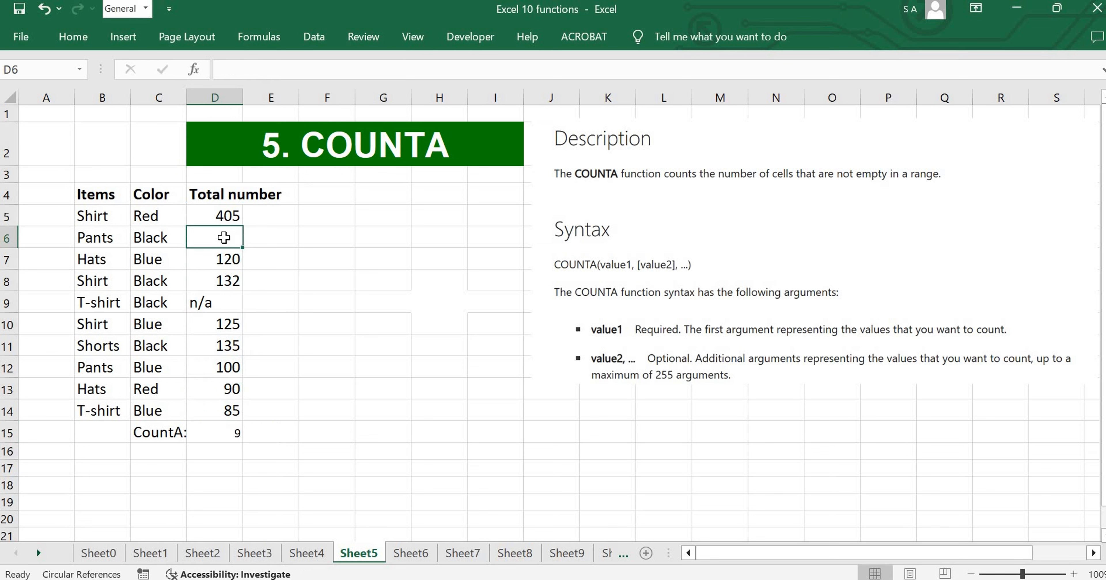
left_click(317, 251)
left_click(238, 236)
- Clear the Total number value of the red Hats in cell D13 to test the COUNTA formula
left_click(232, 389)
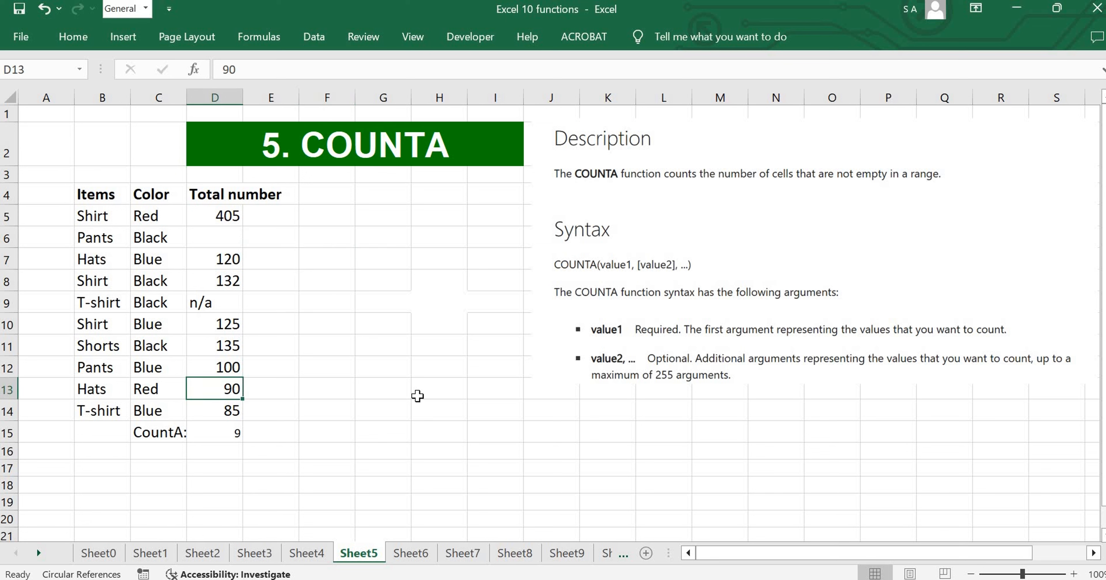
key("Delete")
left_click(409, 425)
left_click(311, 465)
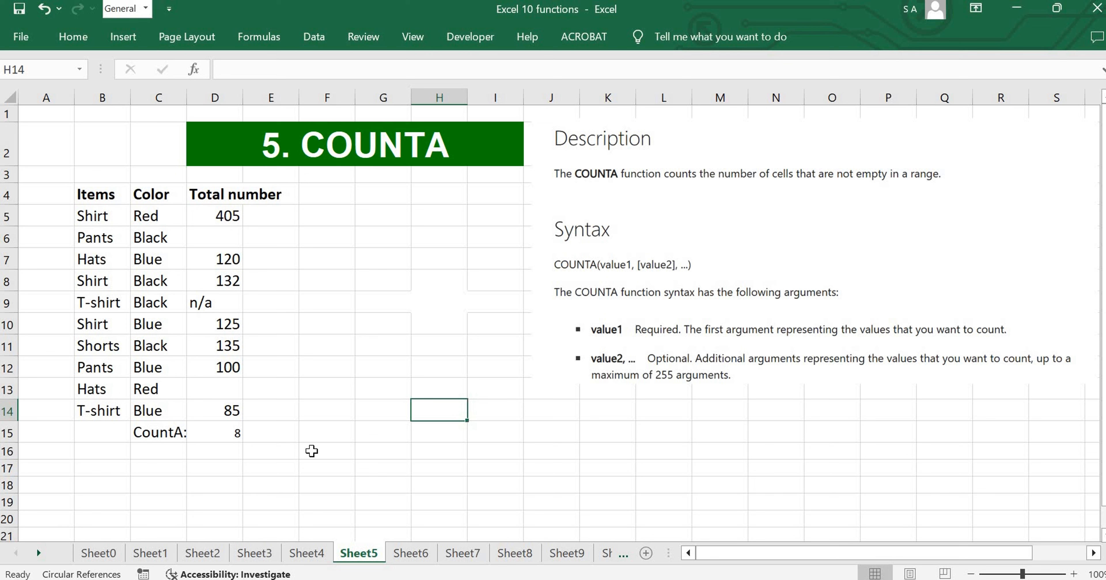
- Enter the text dd in cells D13 and D6 of the Total number column to test the COUNTA formula
left_click(232, 390)
type("d")
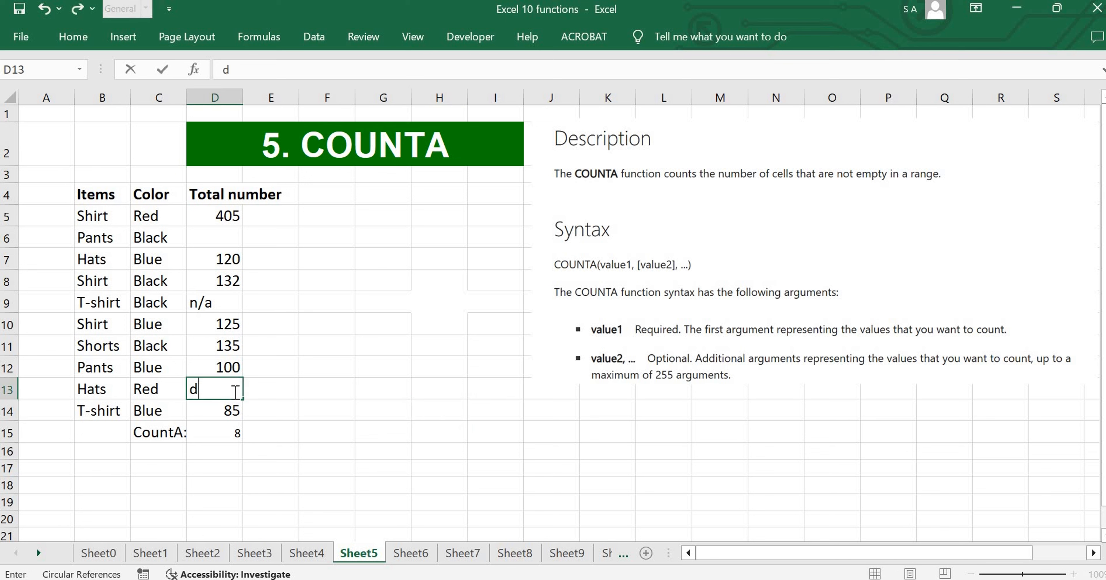
type("d")
left_click(324, 366)
left_click(227, 239)
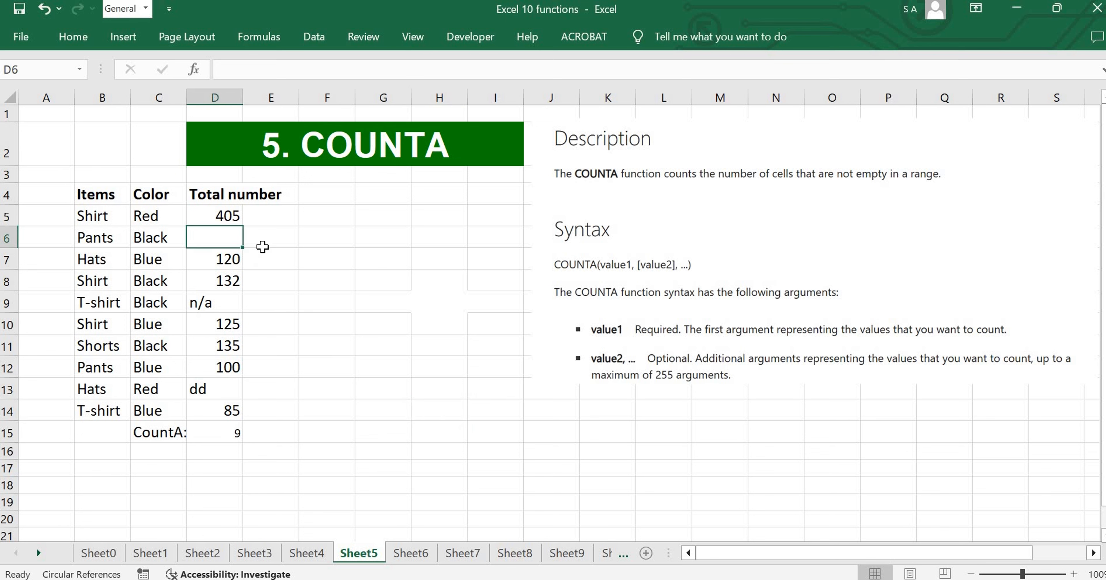
type("dd")
left_click(344, 301)
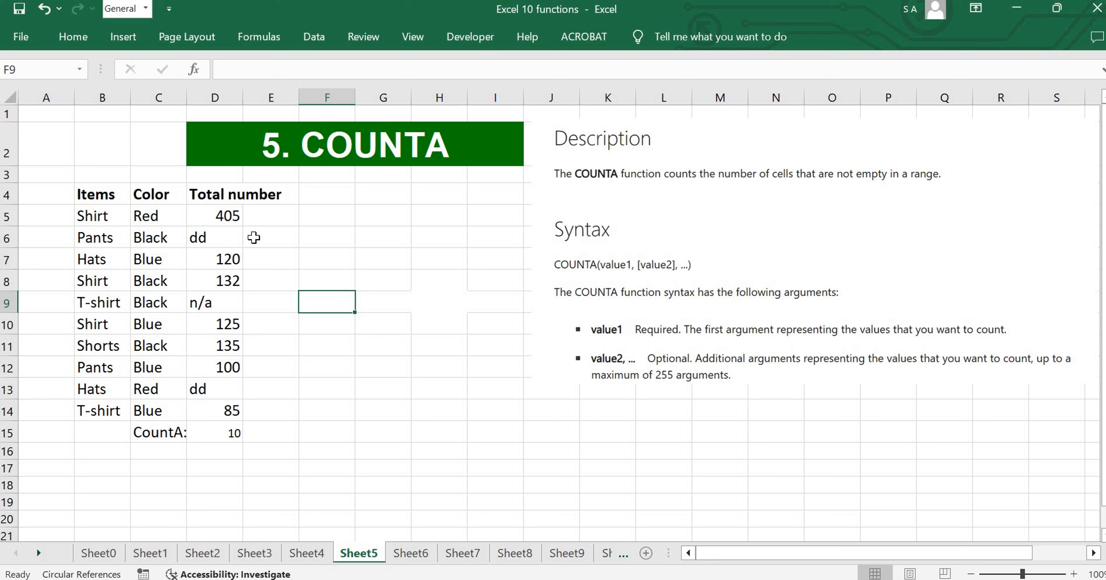
left_click(234, 218)
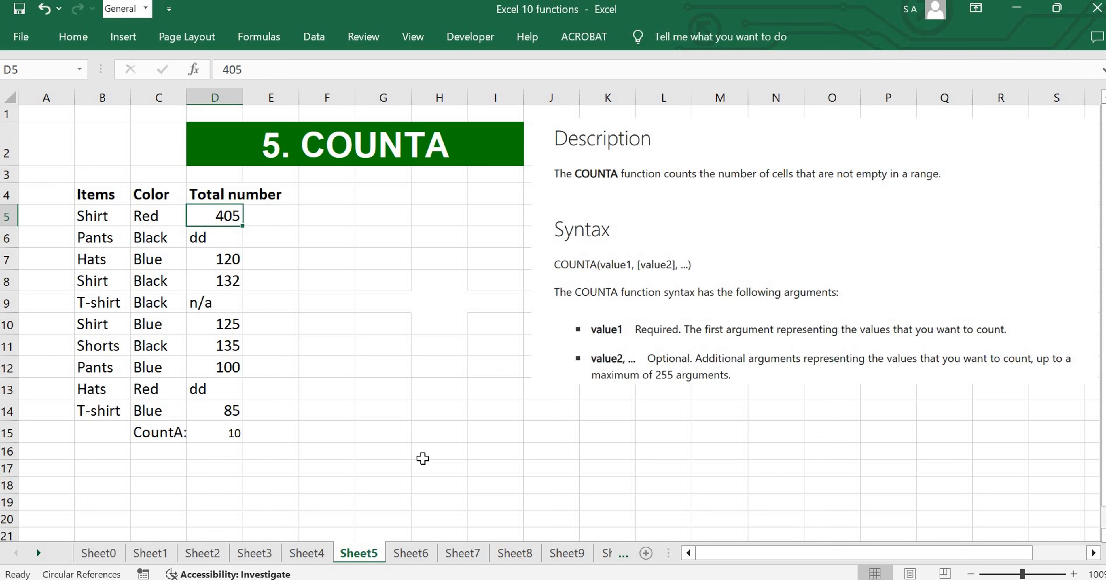
- Open Sheet6 and examine the COUNTIF sample table, checking the Number header and the Shirts entries in the Items column
key("ctrl+Page_Down")
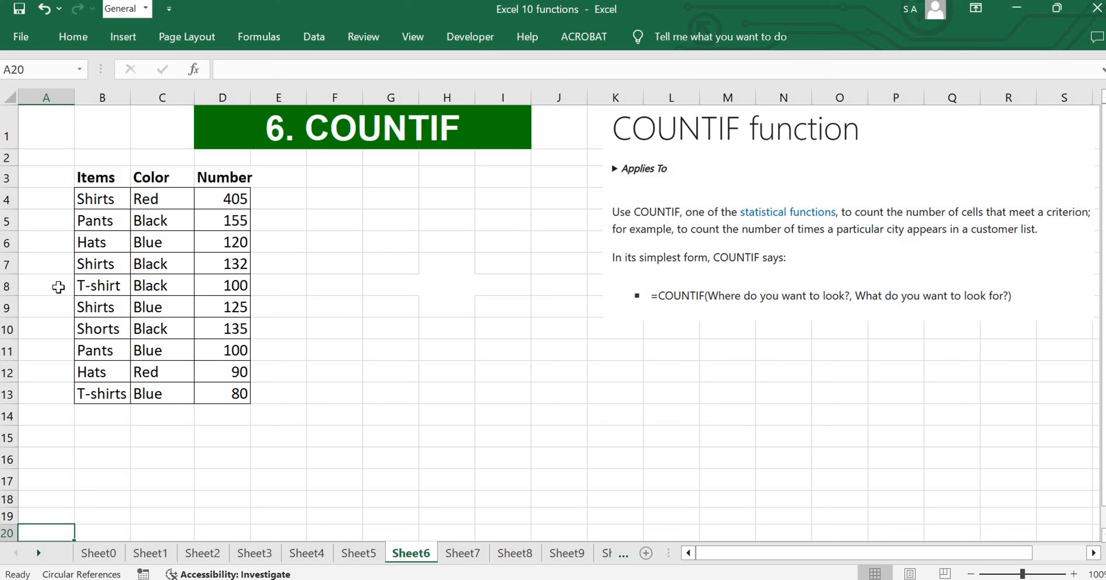
left_click(87, 266)
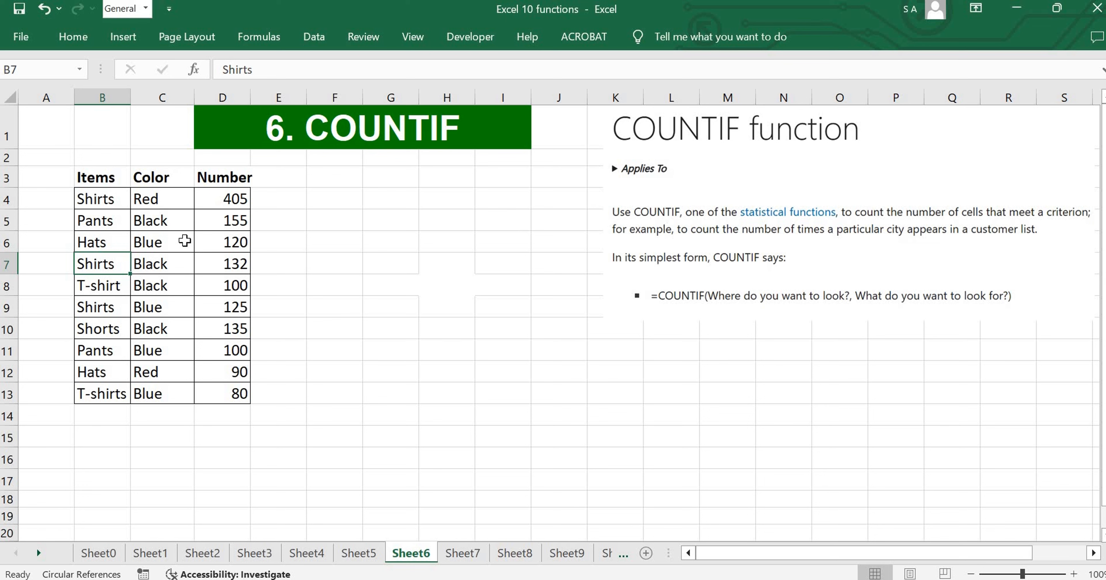
left_click(219, 177)
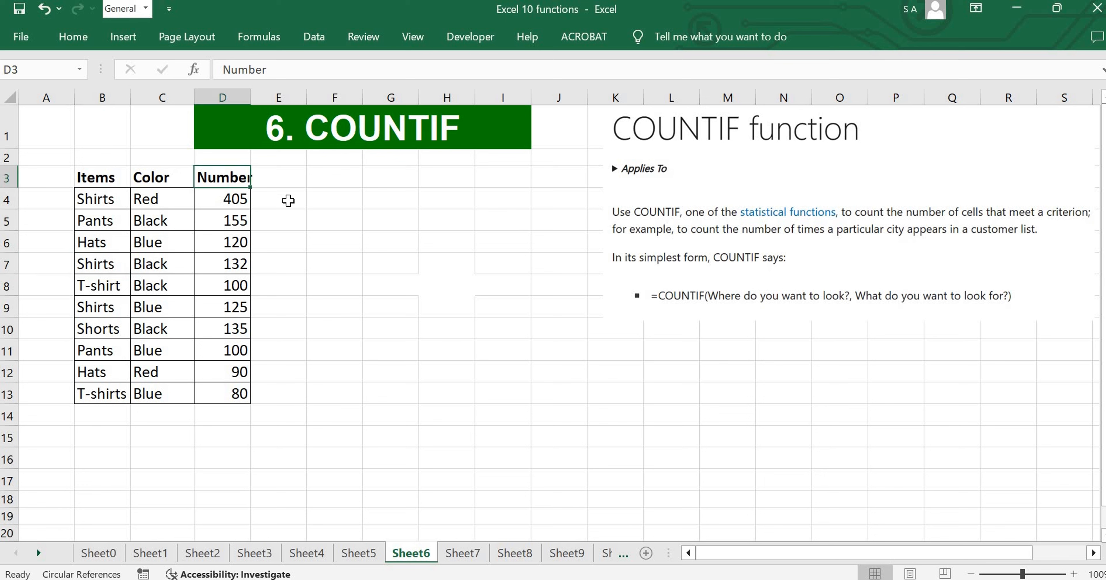
left_click(113, 200)
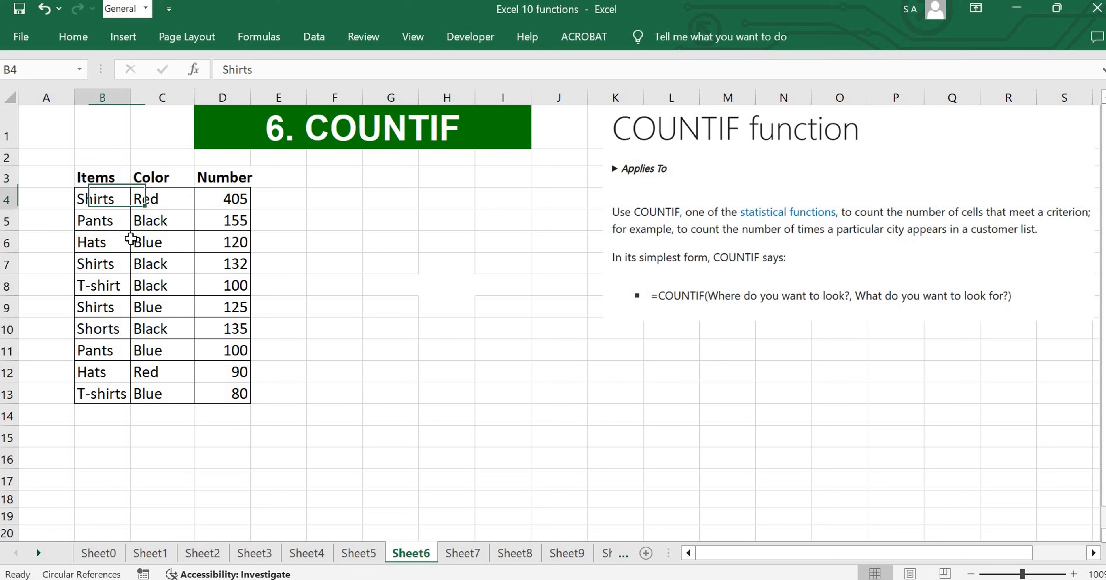
left_click(100, 268)
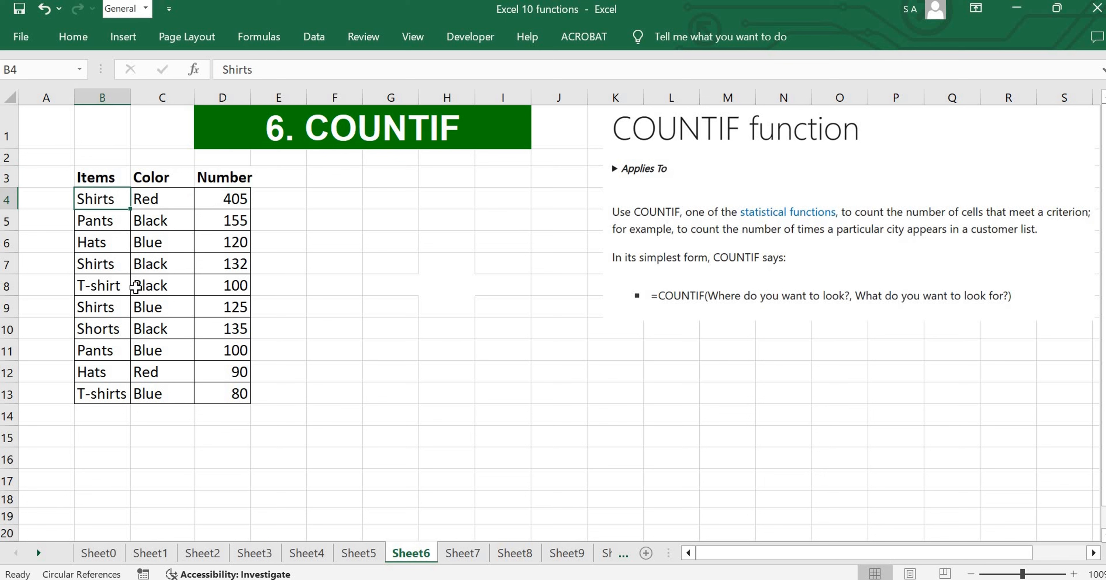
left_click(125, 315)
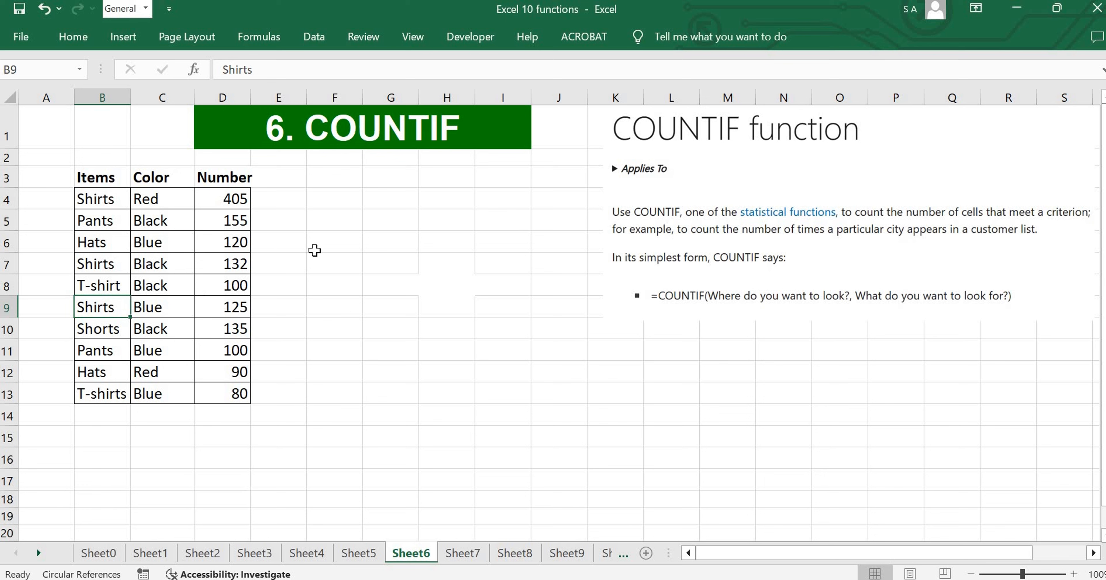
left_click(305, 250)
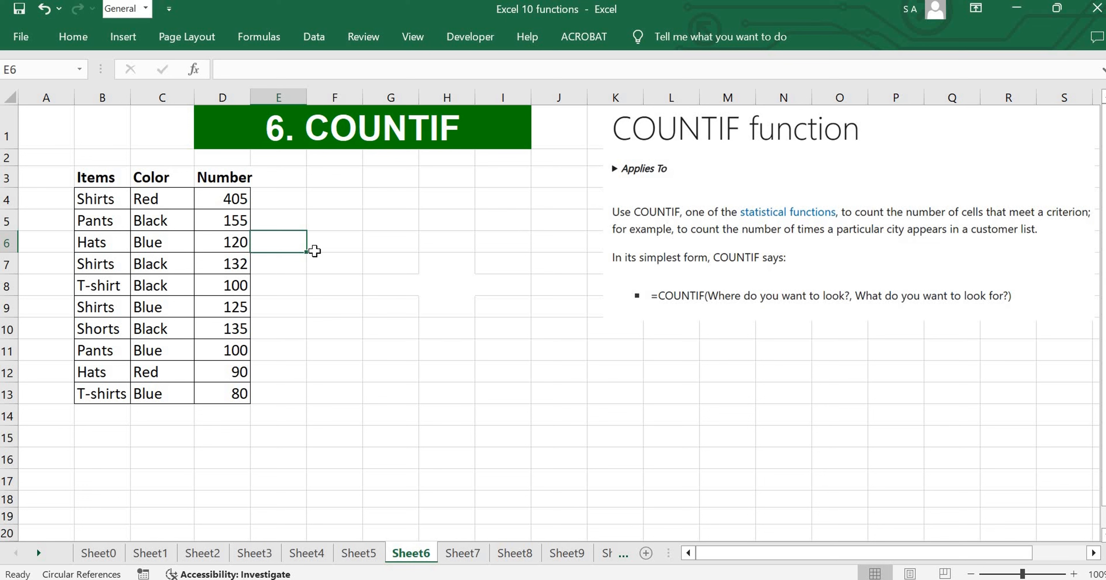
- Enter the criterion Shirts in cell E6 and count its occurrences in B4:B13 with a COUNTIF formula in F6 that references E6
type("Shirts")
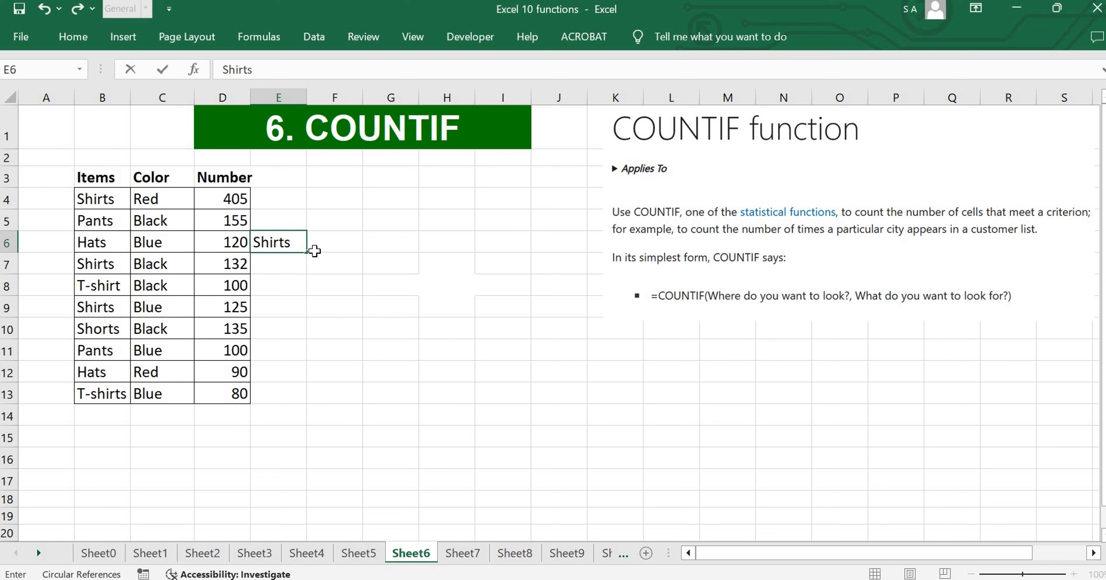
left_click(324, 244)
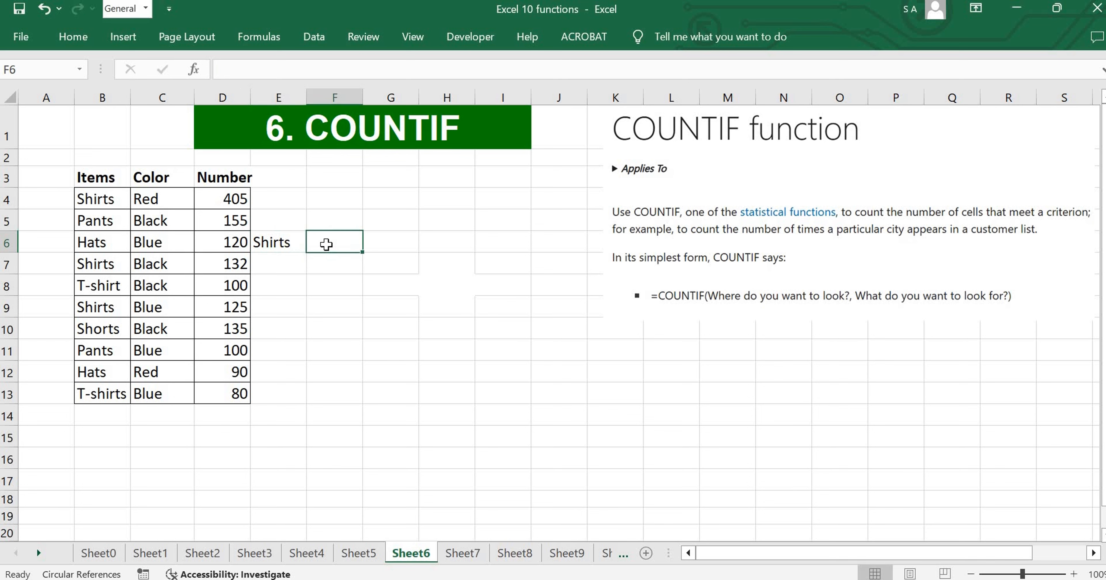
type("=")
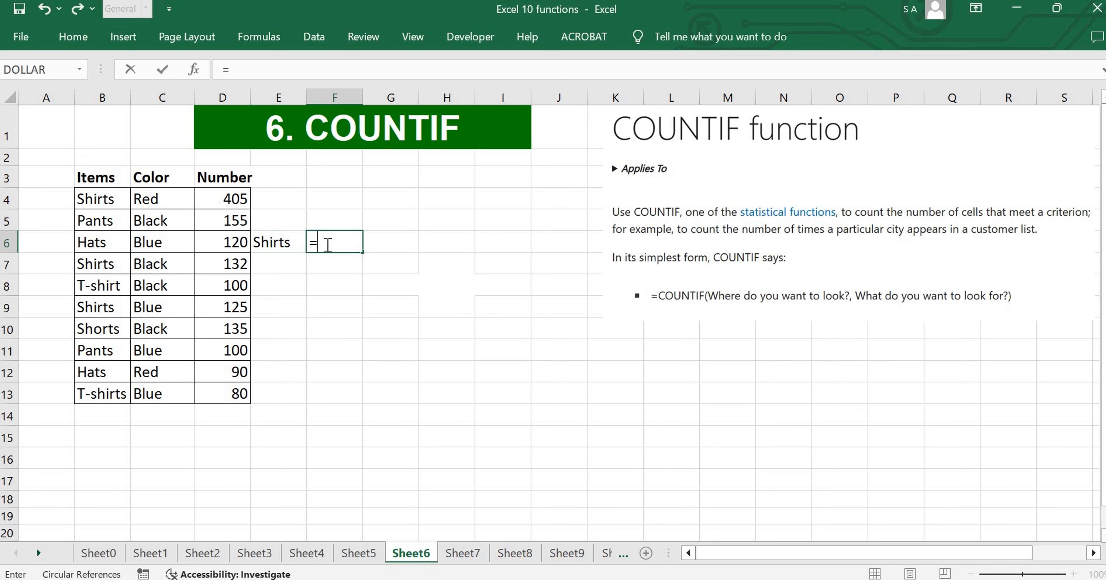
type("countif")
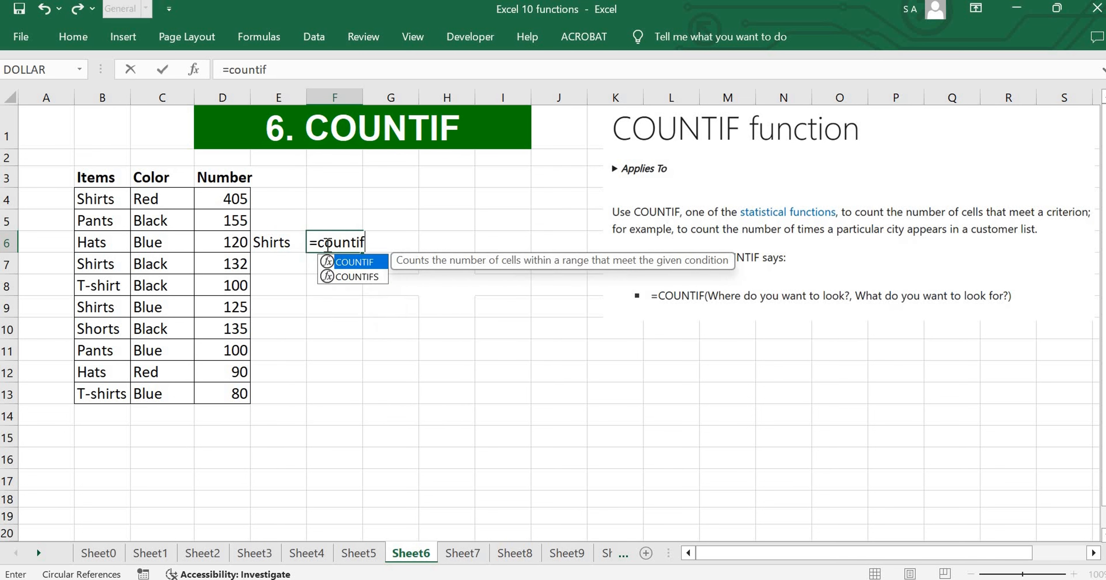
type("(")
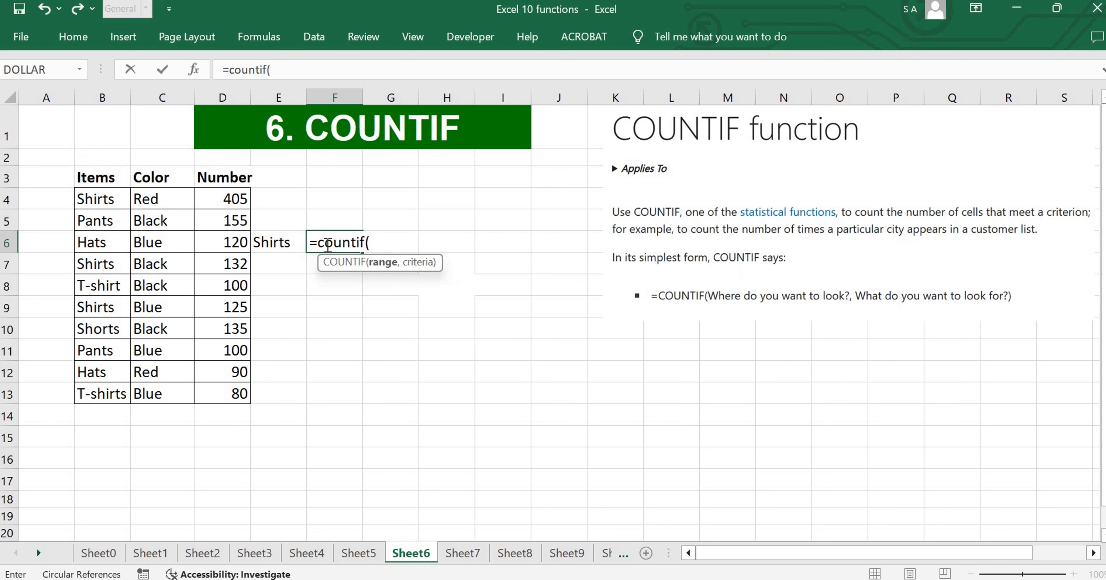
left_click_drag(97, 193, 103, 394)
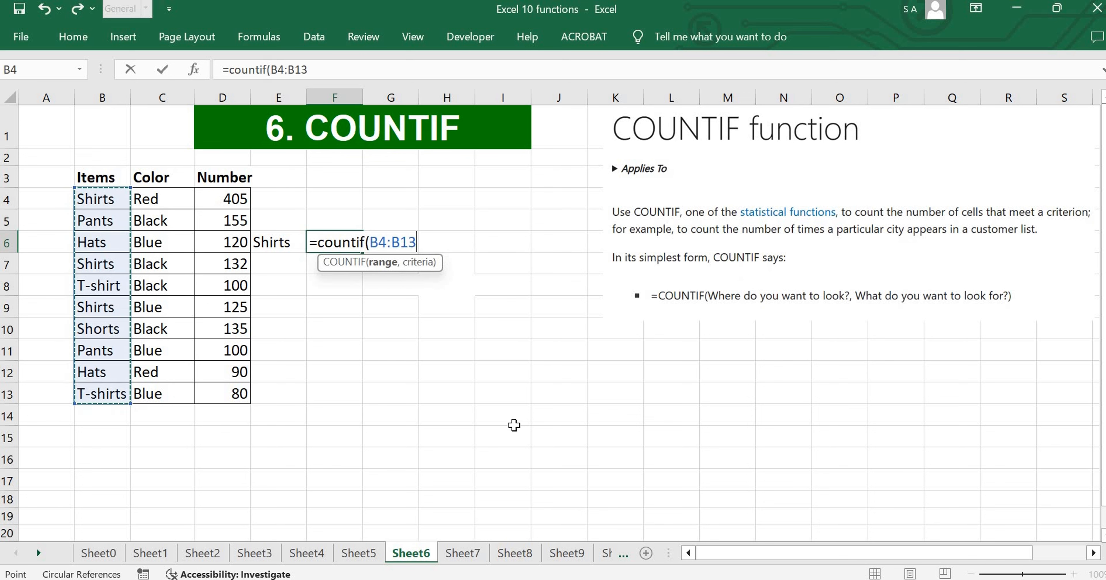
type(",")
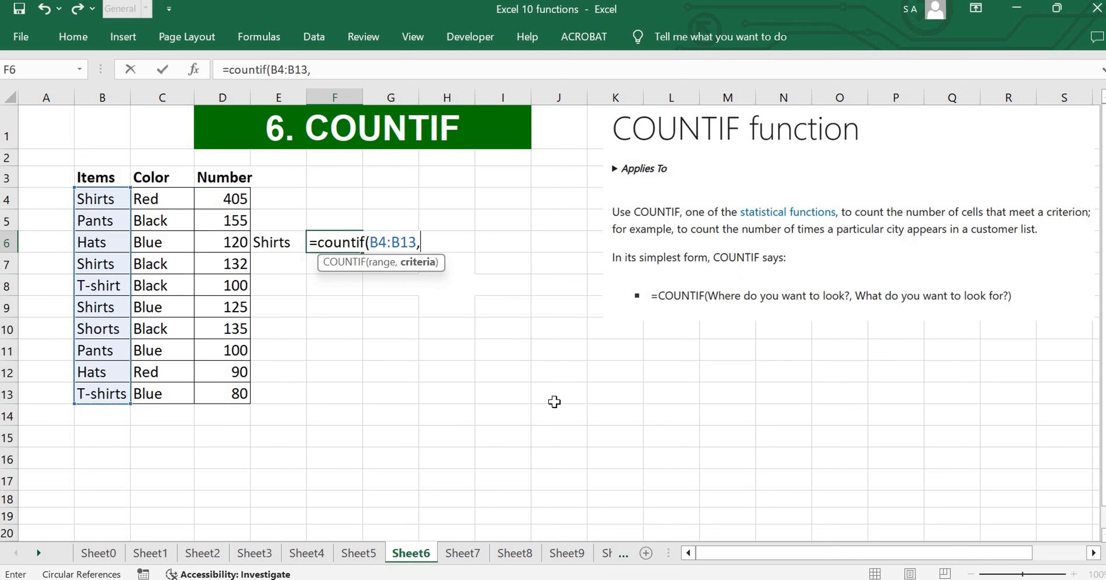
left_click(280, 243)
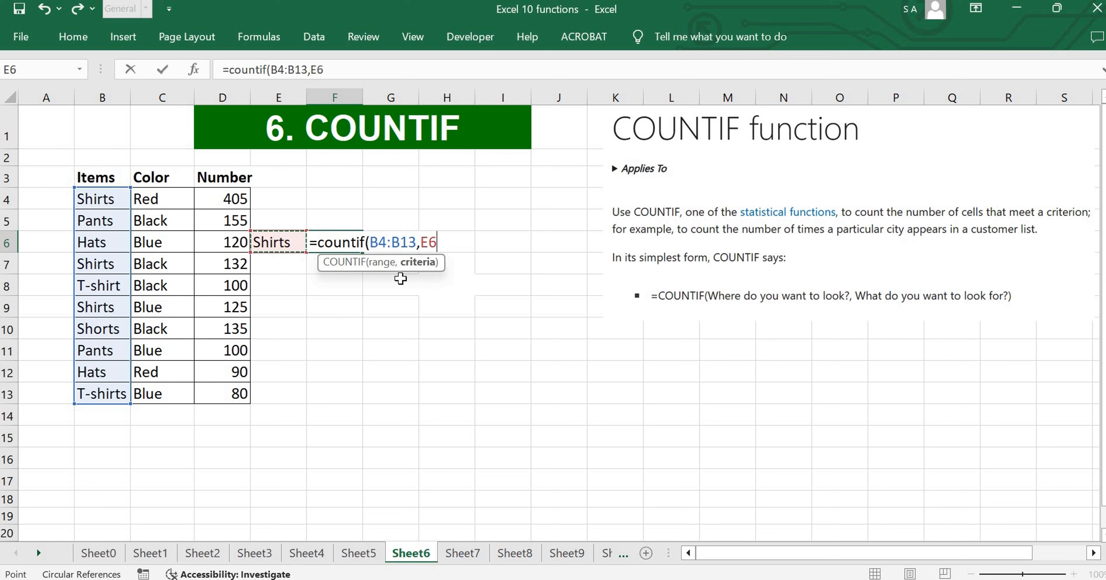
type(")")
key("Return")
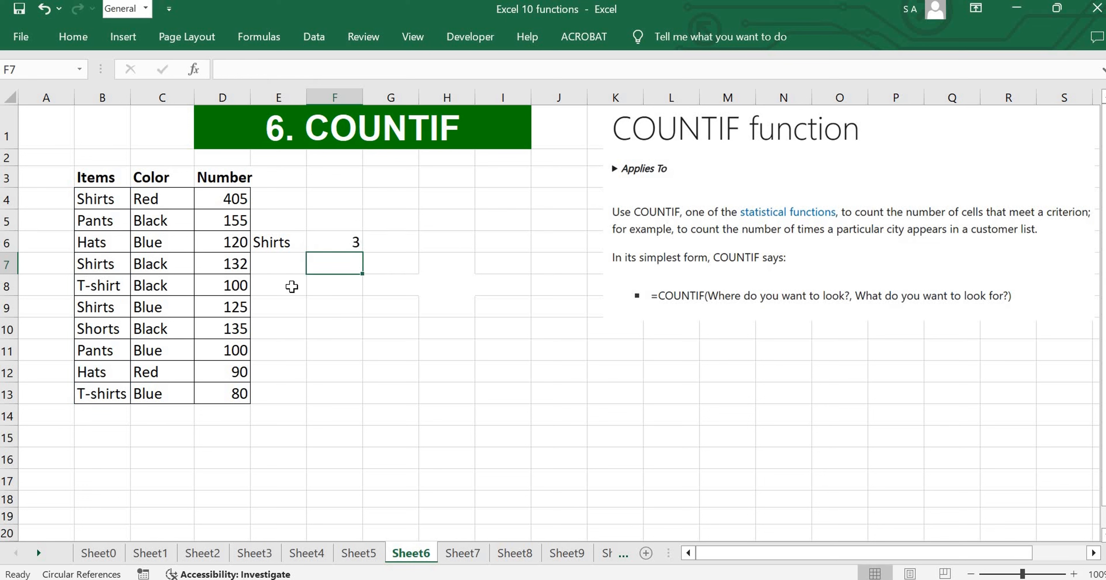
- Change the COUNTIF criterion in cell E6 to Pants and check the matching Pants entries in the Items column
key("Down")
key("Down")
key("Down")
key("Down")
key("Down")
left_click(279, 243)
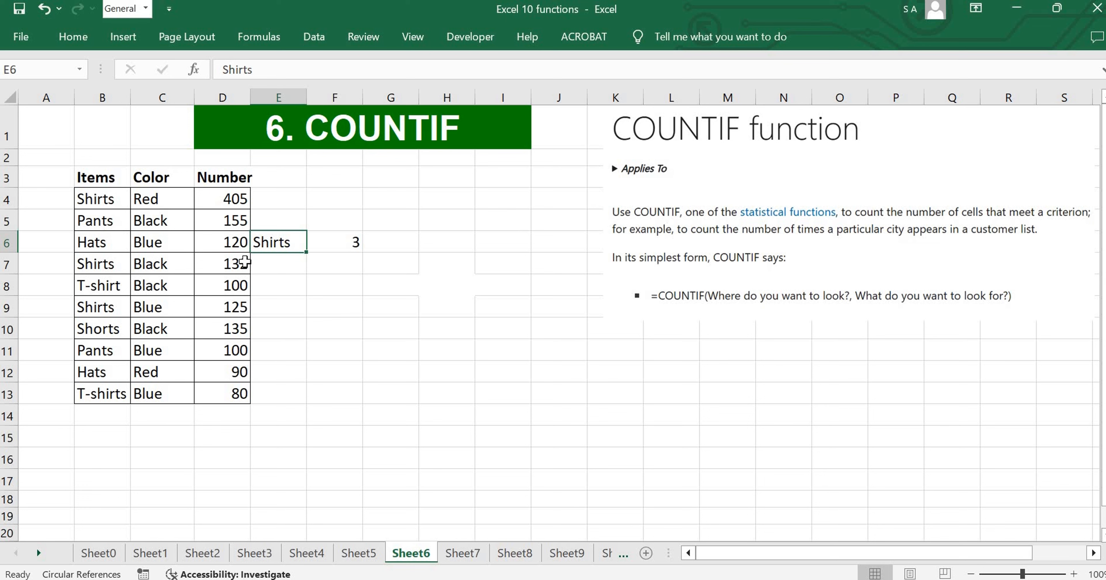
type("Pam")
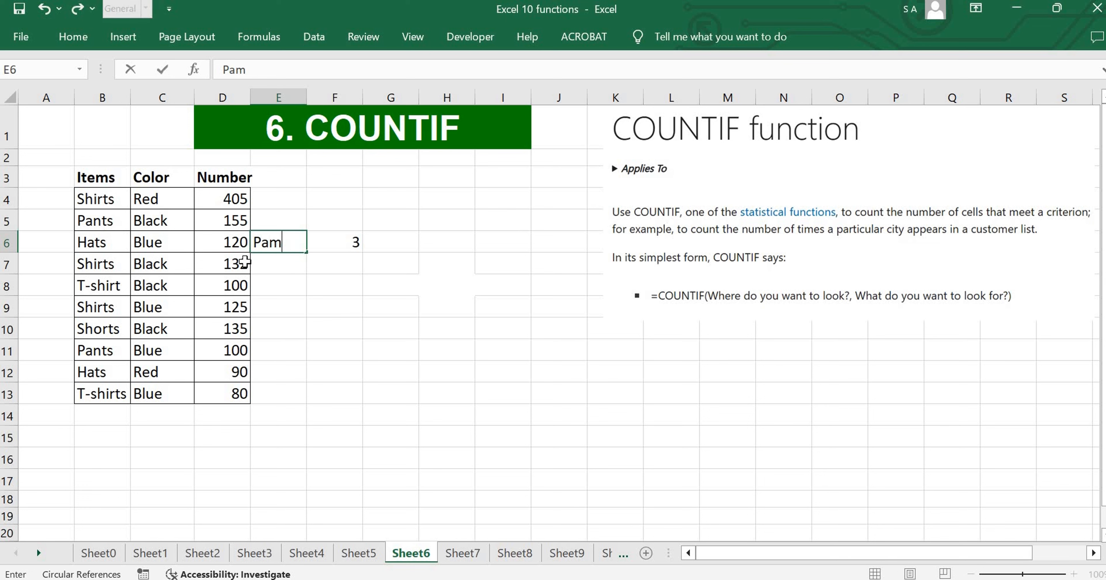
key("BackSpace")
type("nts")
left_click(340, 373)
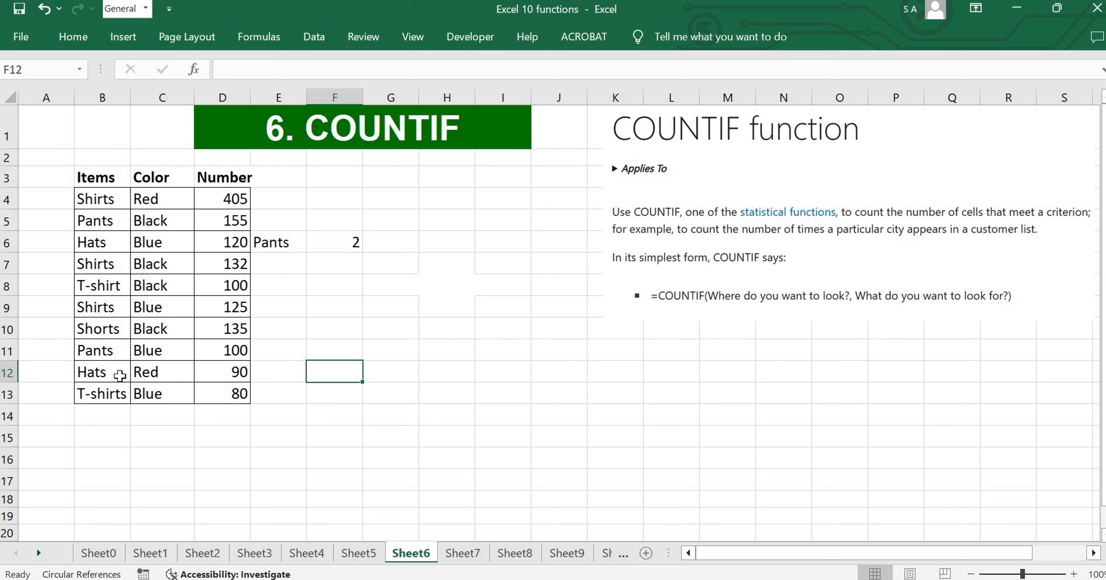
left_click(101, 354)
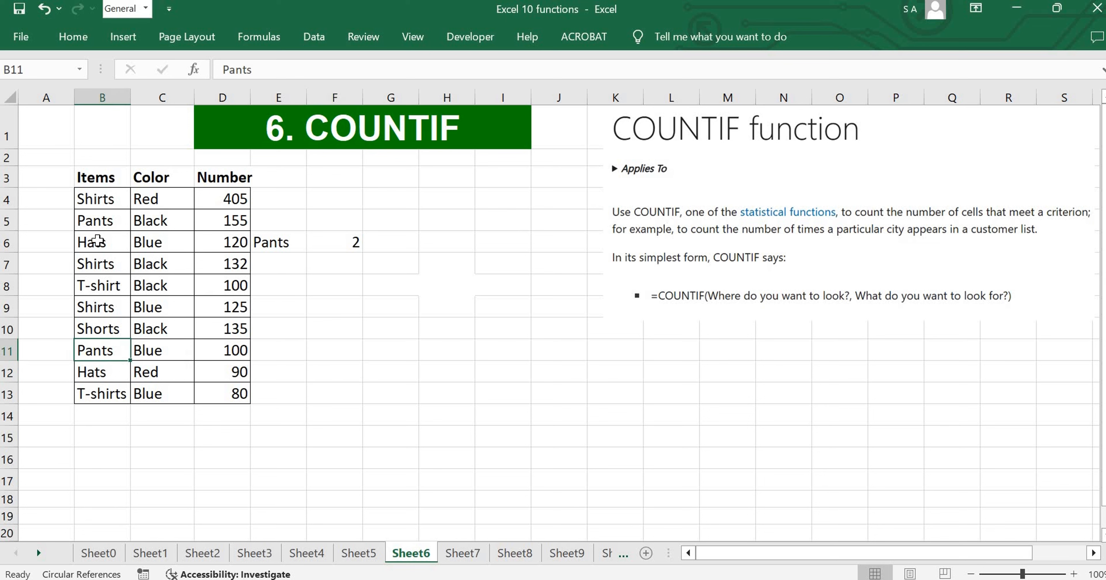
left_click(116, 222)
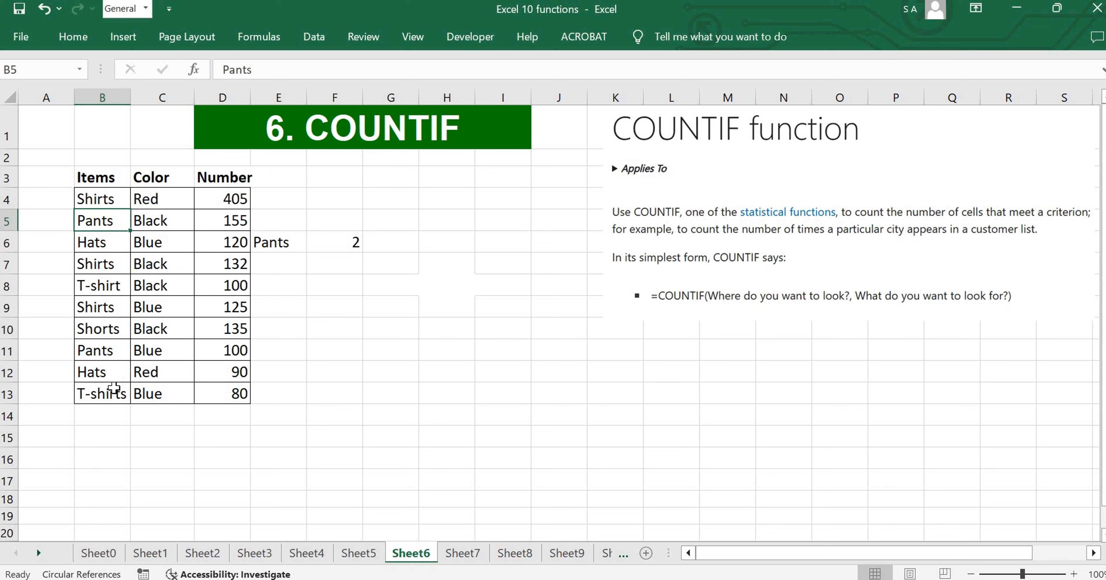
- Change the COUNTIF criterion in cell E6 to Hats
left_click(289, 243)
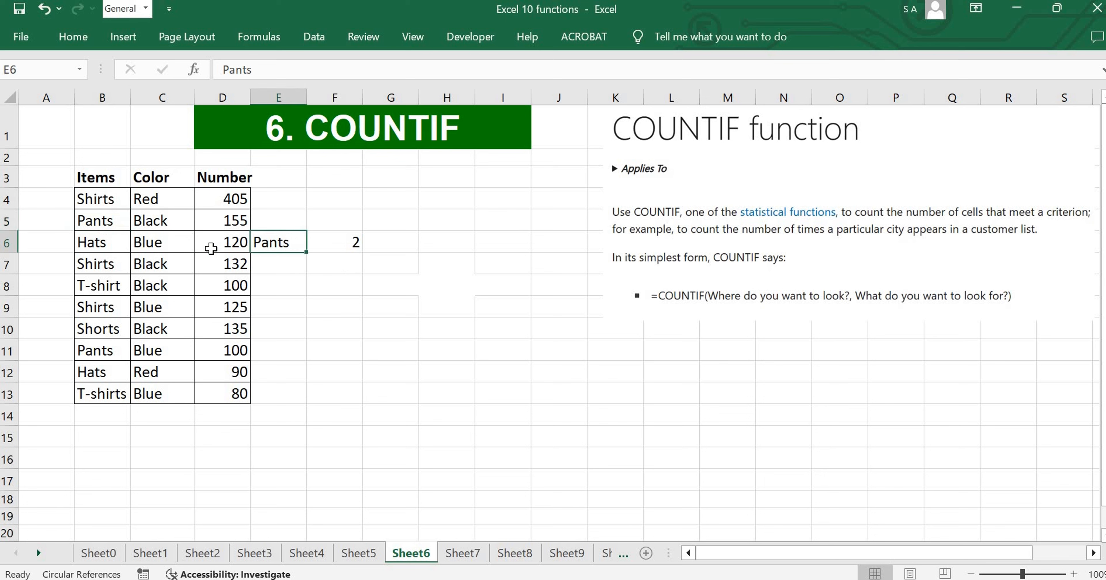
type("Hats")
left_click(292, 307)
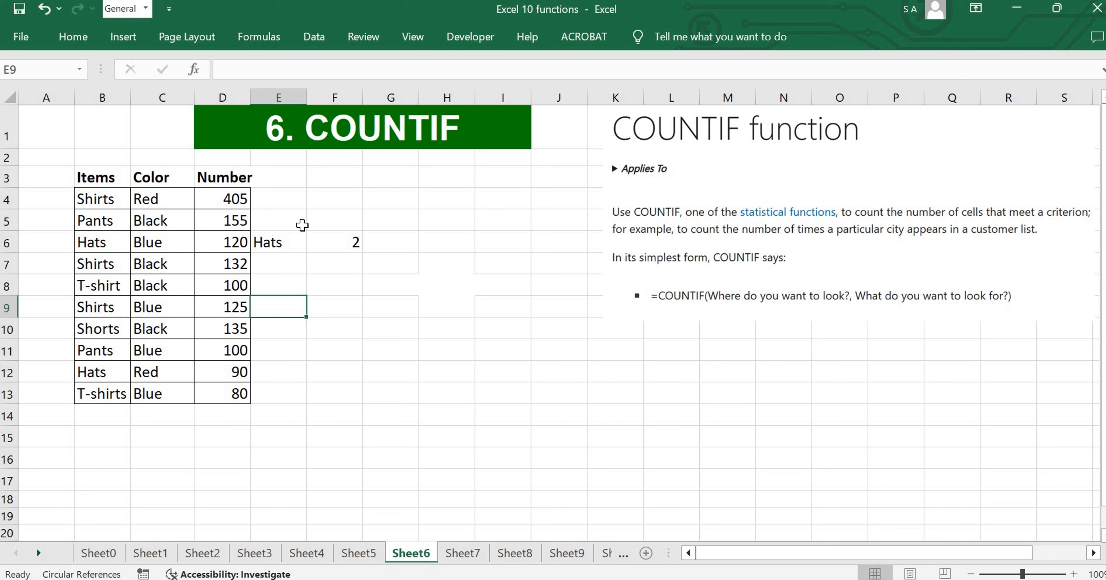
- Change the COUNTIF criterion in cell E6 to T-shirt and check the formula in F6 against the T-shirt entry in B8
left_click(278, 248)
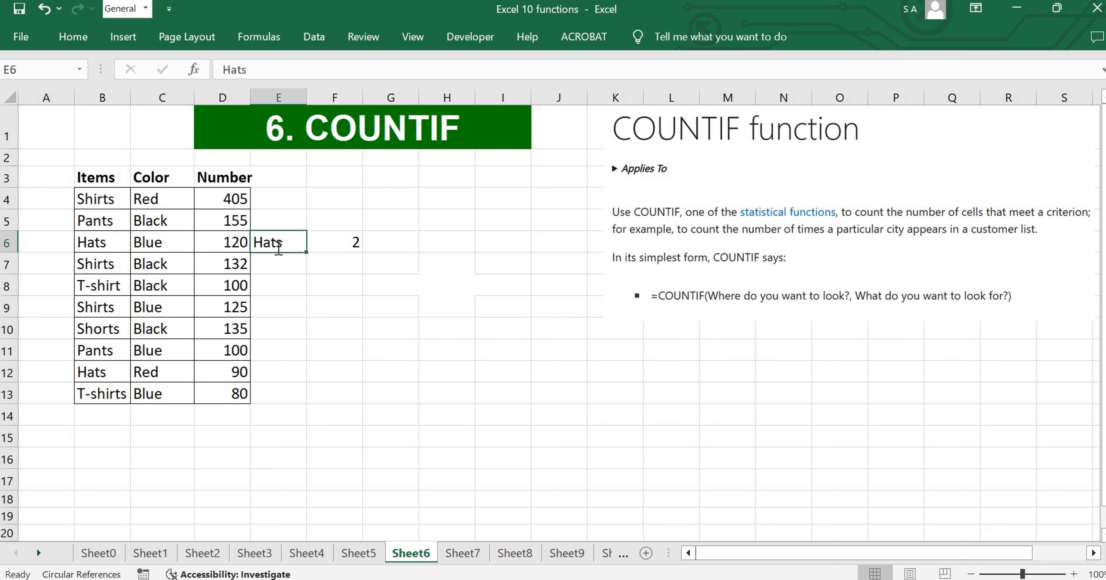
type("T-shirts")
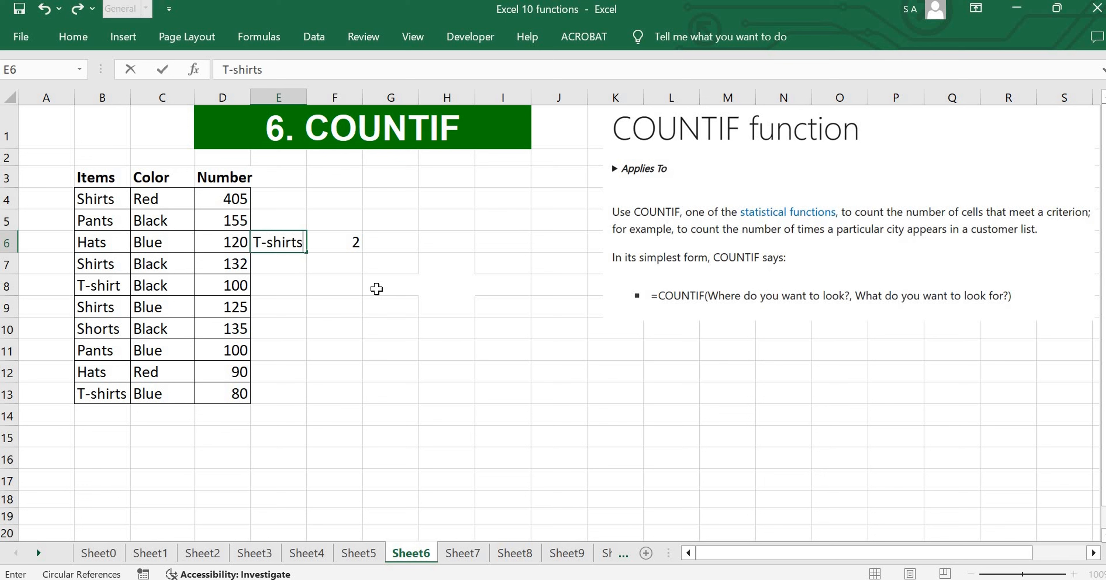
key("BackSpace")
left_click(390, 328)
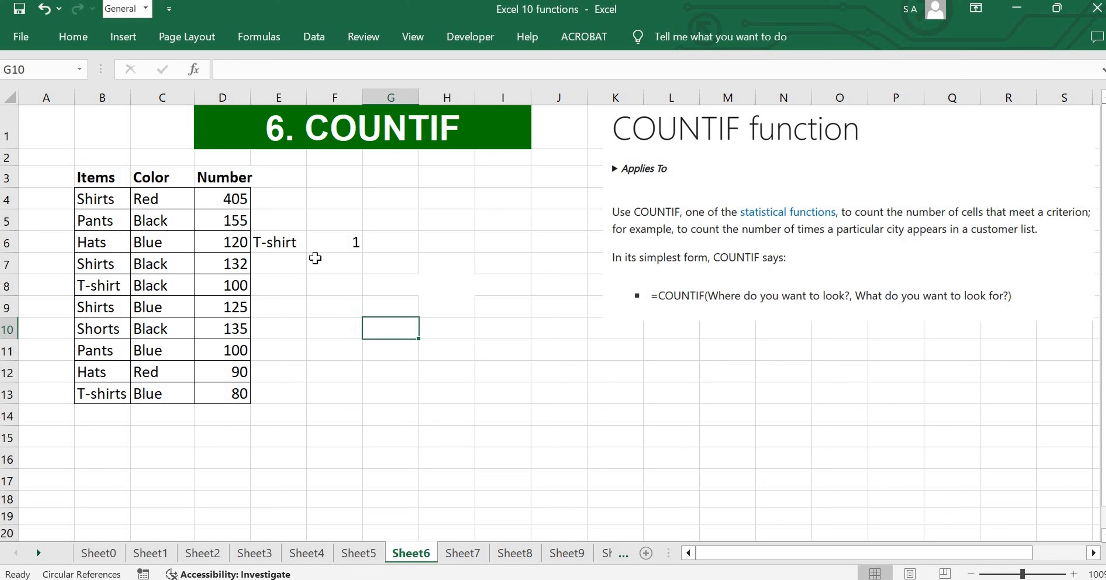
left_click(335, 243)
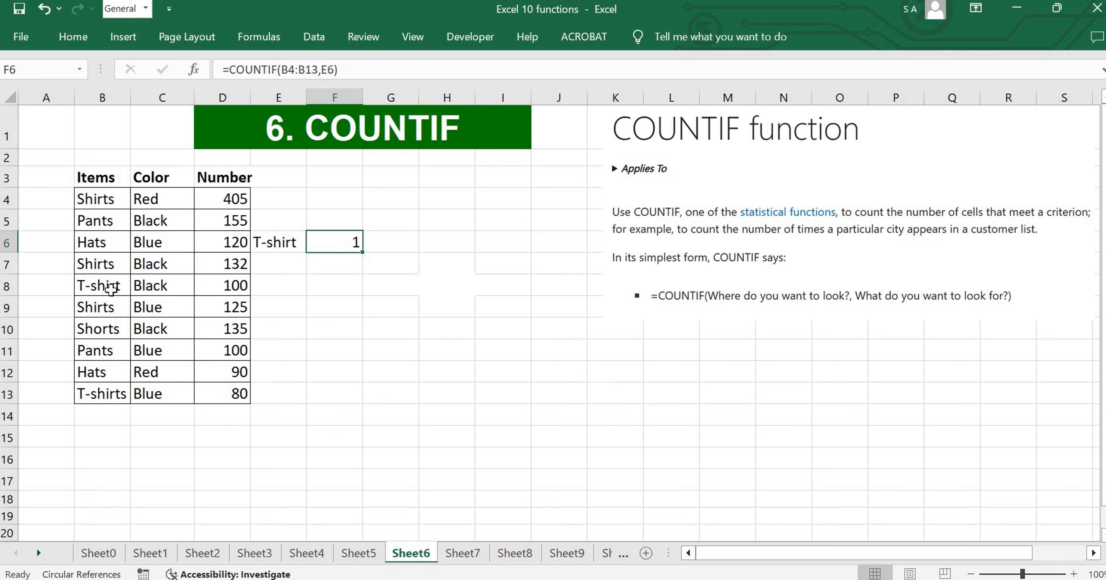
left_click(103, 287)
left_click(404, 306)
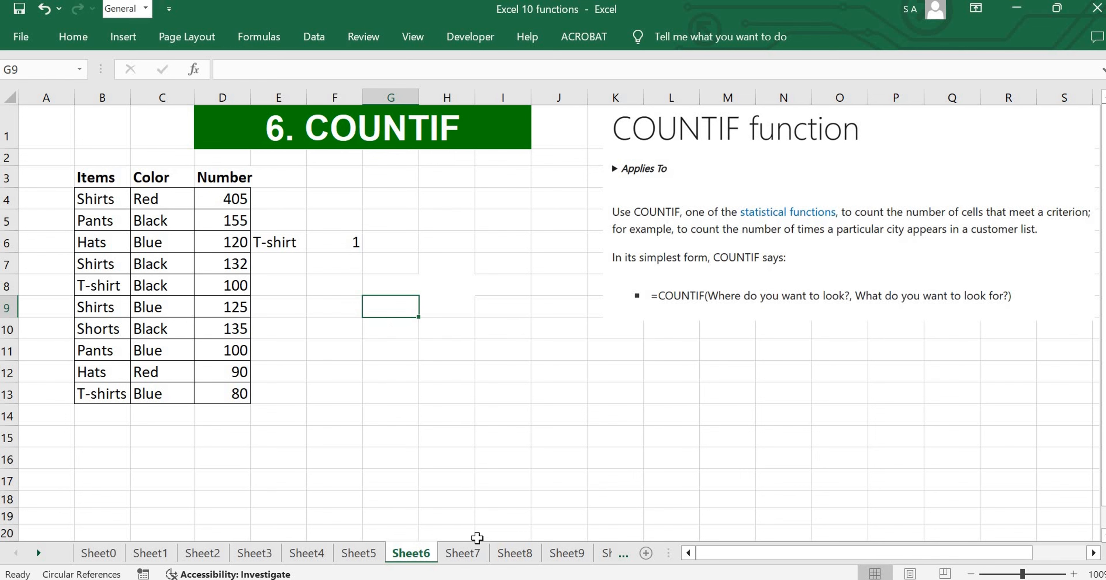
- Open Sheet7 and examine the Total Marks values in E4:E17 of the IF sample table
left_click(472, 558)
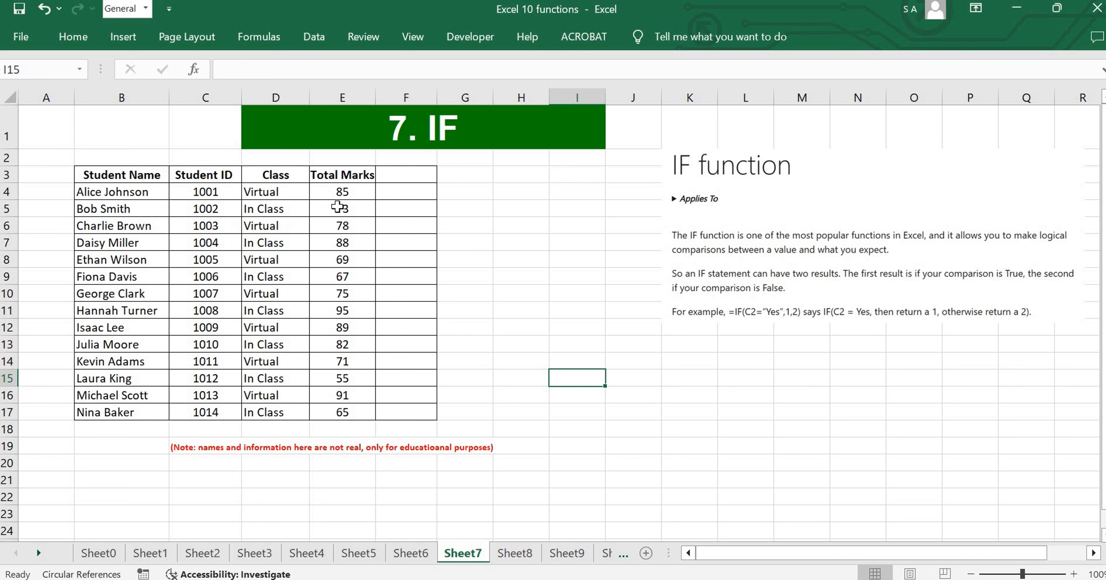
left_click_drag(352, 192, 352, 412)
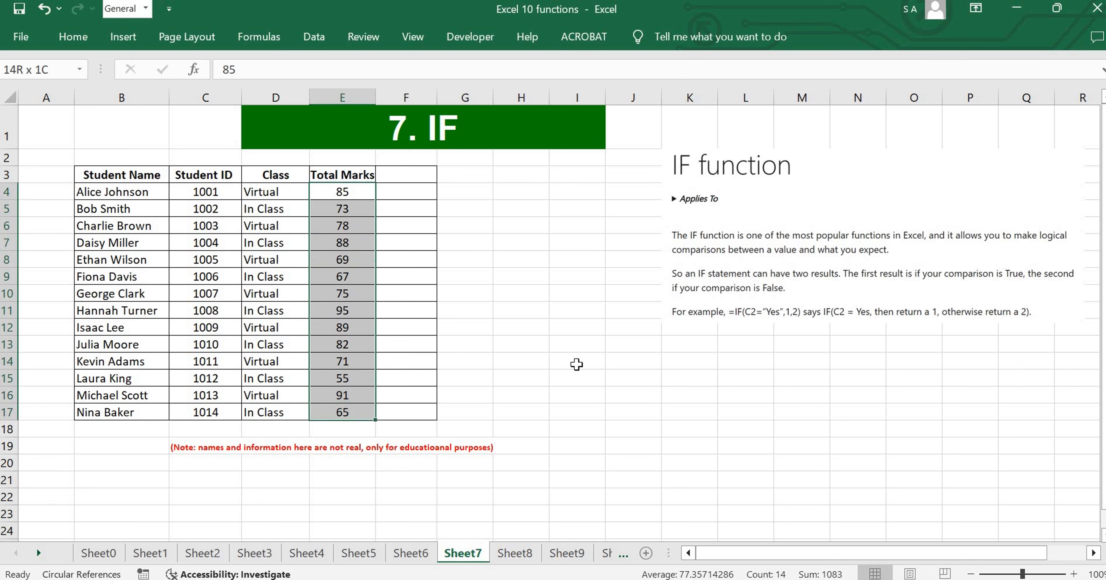
left_click(575, 362)
- Enter the header Pass or Fail in cell F3 and widen column F beyond the header text
left_click(397, 177)
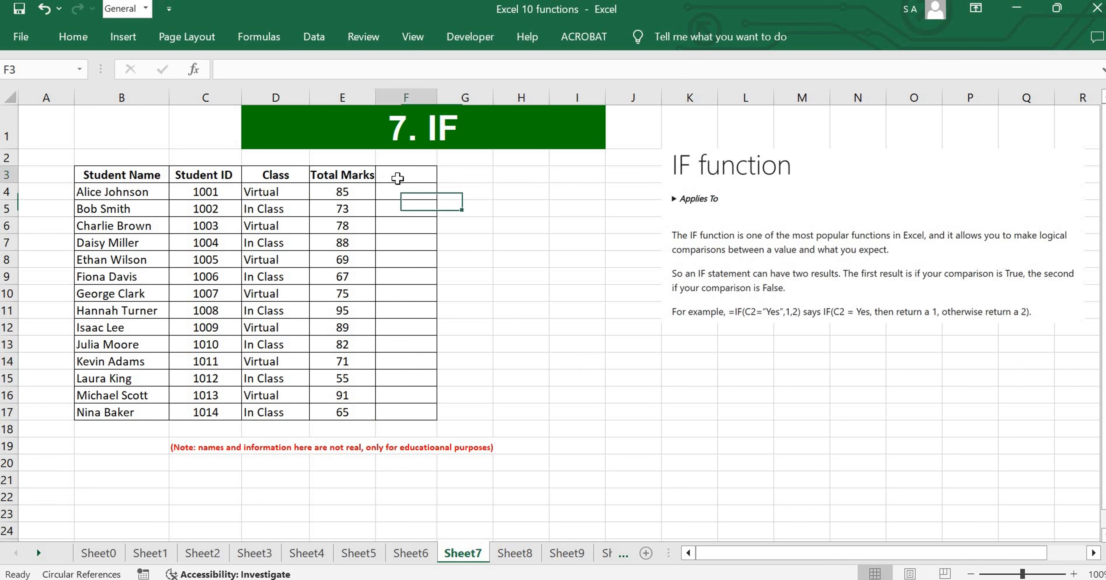
double_click(399, 178)
type("Pass")
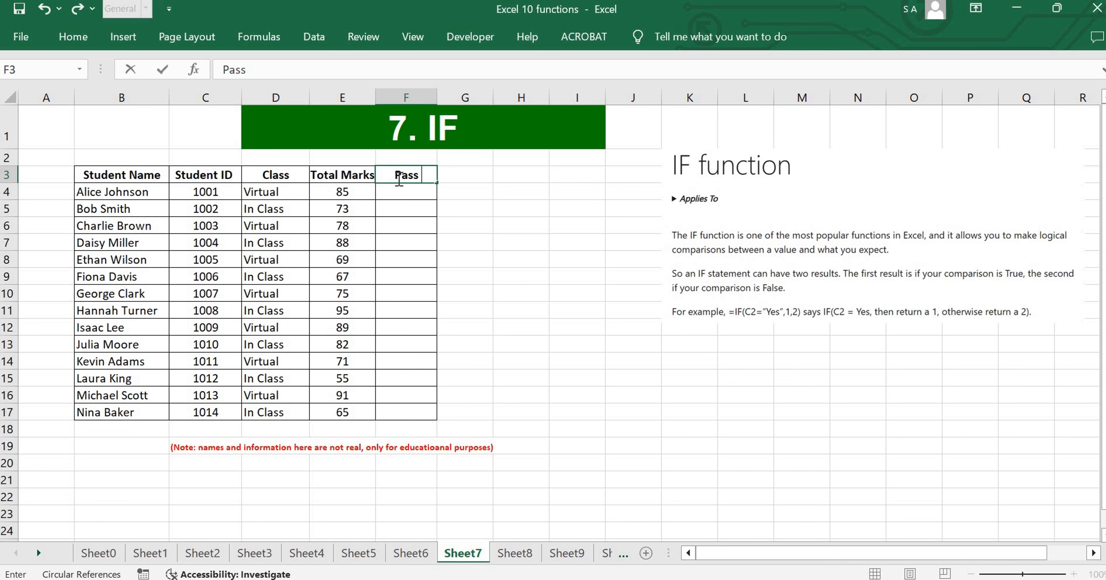
type(" or Fail")
left_click(407, 89)
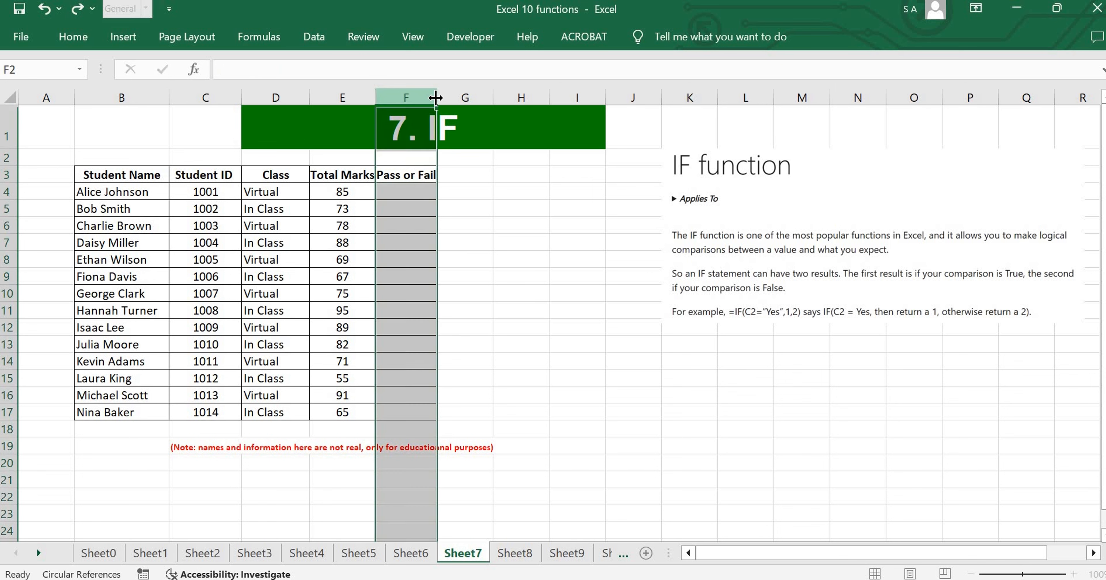
left_click_drag(437, 98, 468, 97)
left_click(519, 198)
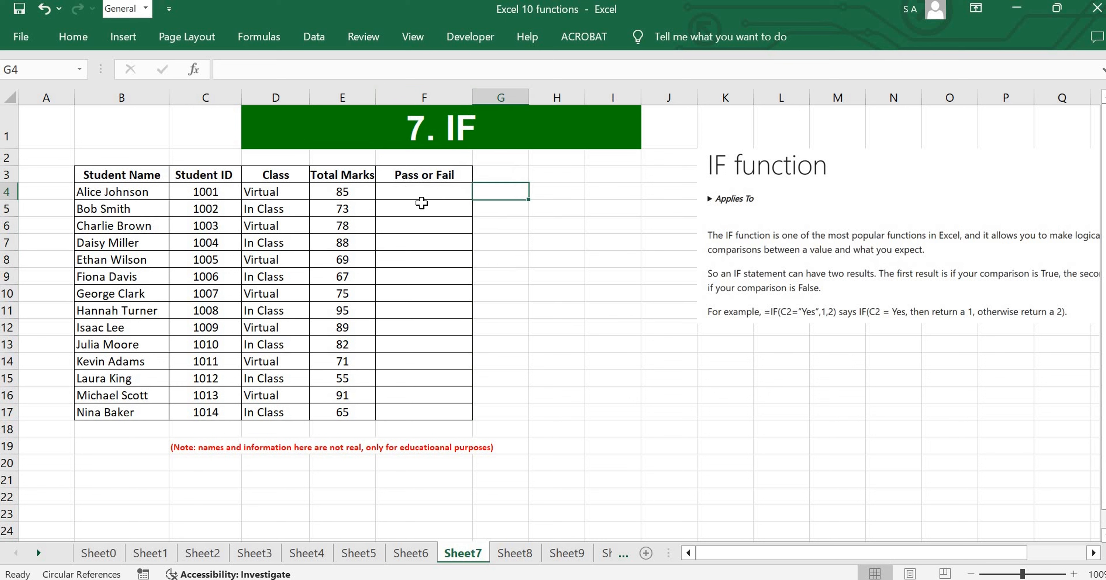
- Enter an IF formula in F4 that returns "Pass" when the total marks in E4 exceed 70 and "Fail" otherwise
left_click(421, 203)
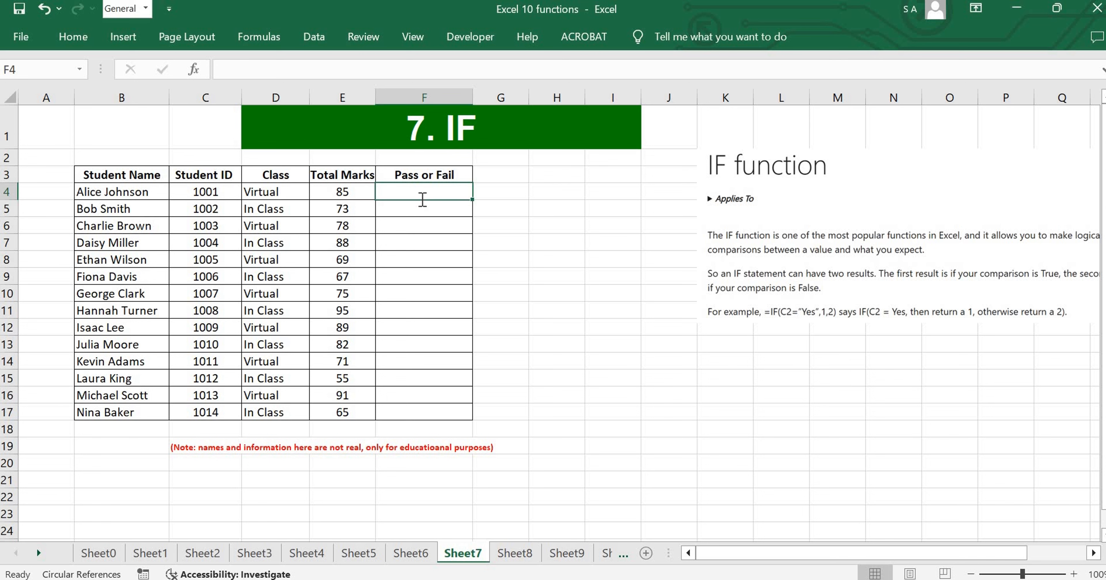
type("=if")
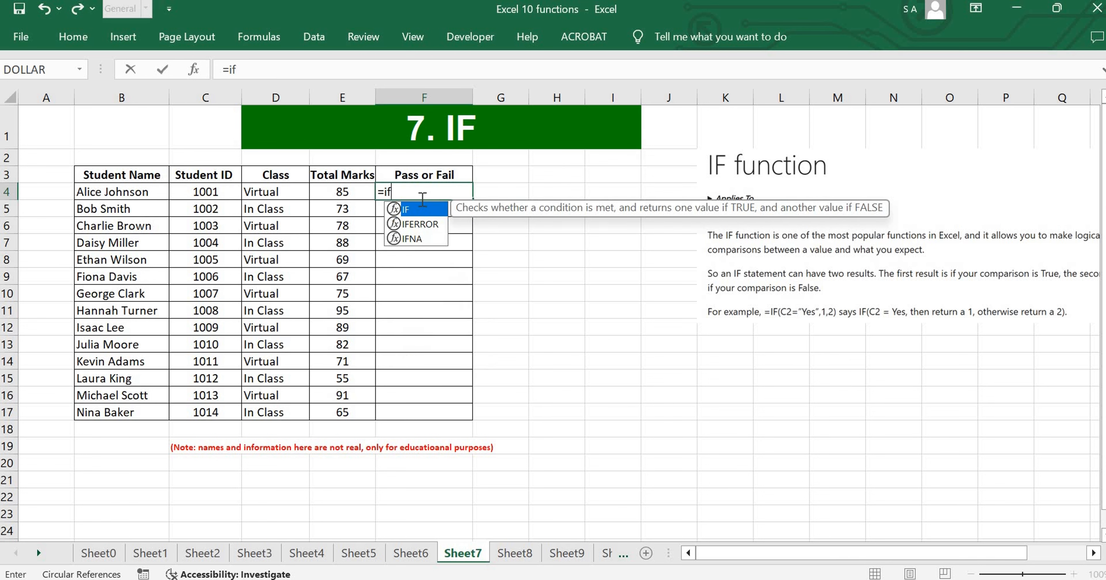
type("(")
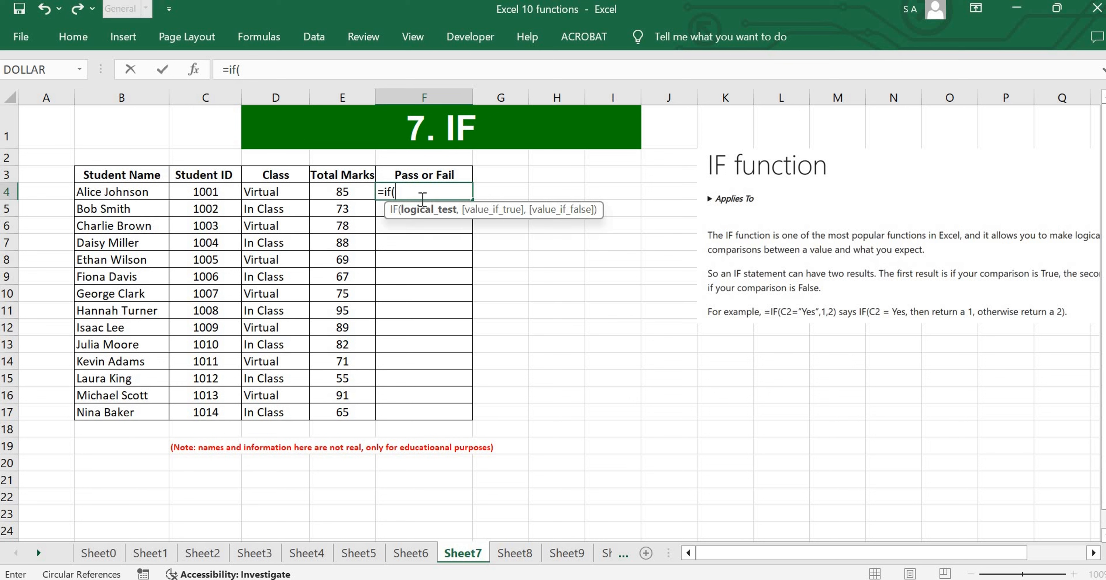
left_click(343, 192)
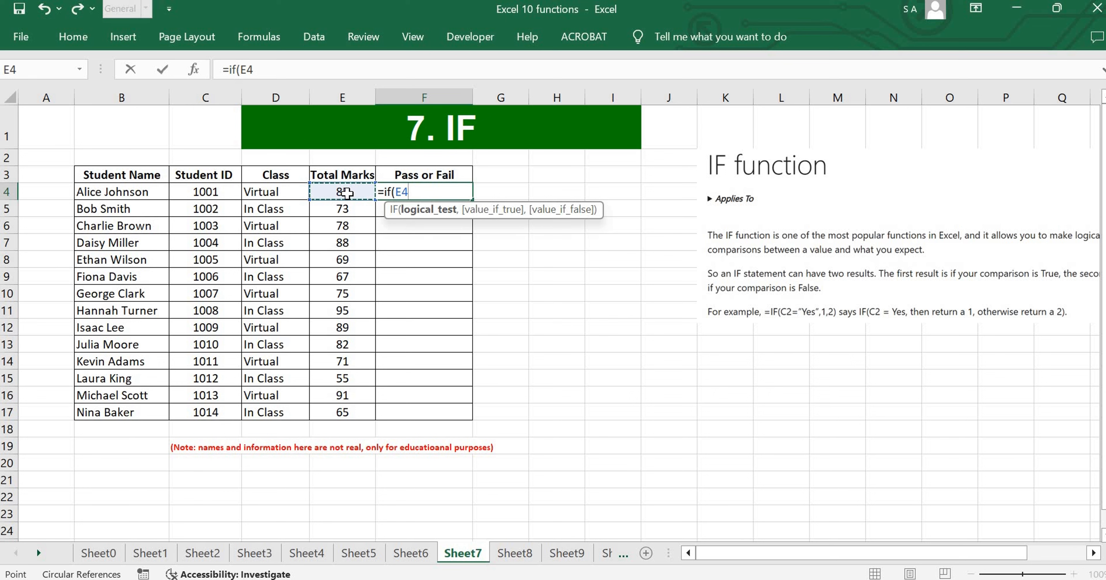
type(">70,")
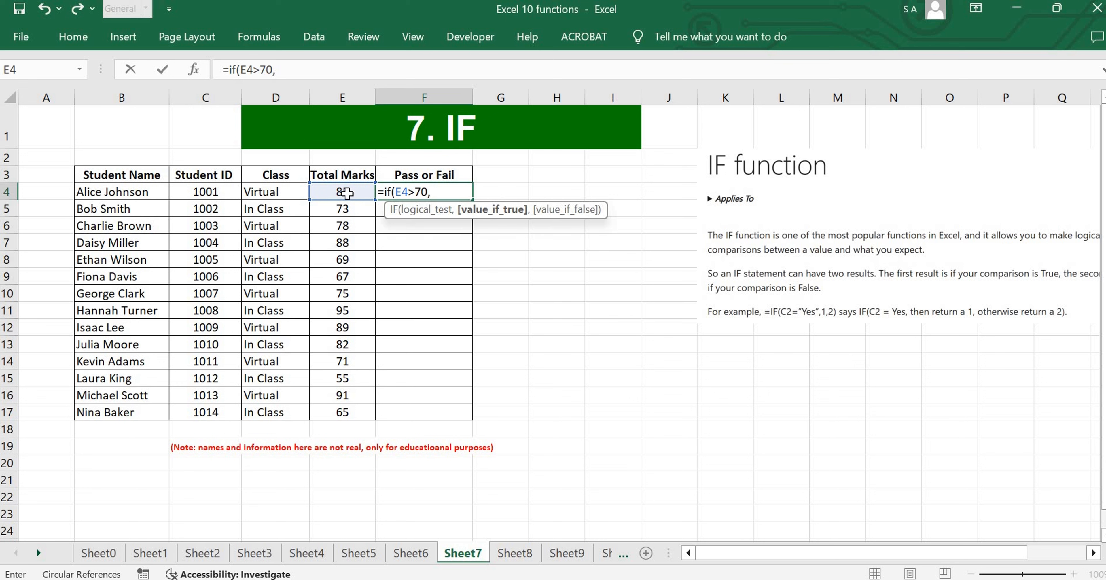
type(" \"Pass\",")
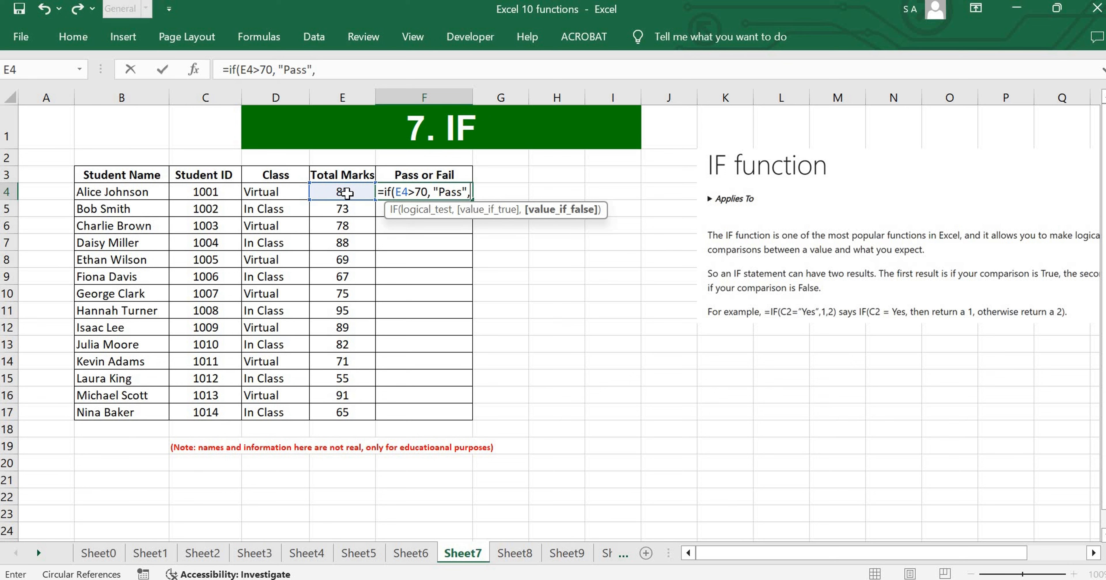
type("\"Fail")
type(")")
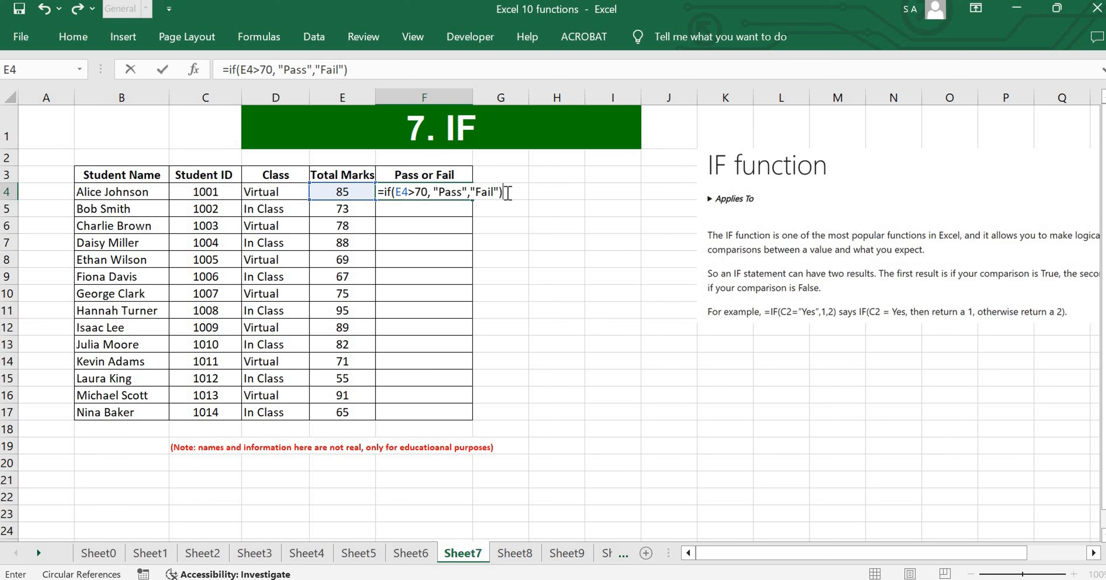
key("Return")
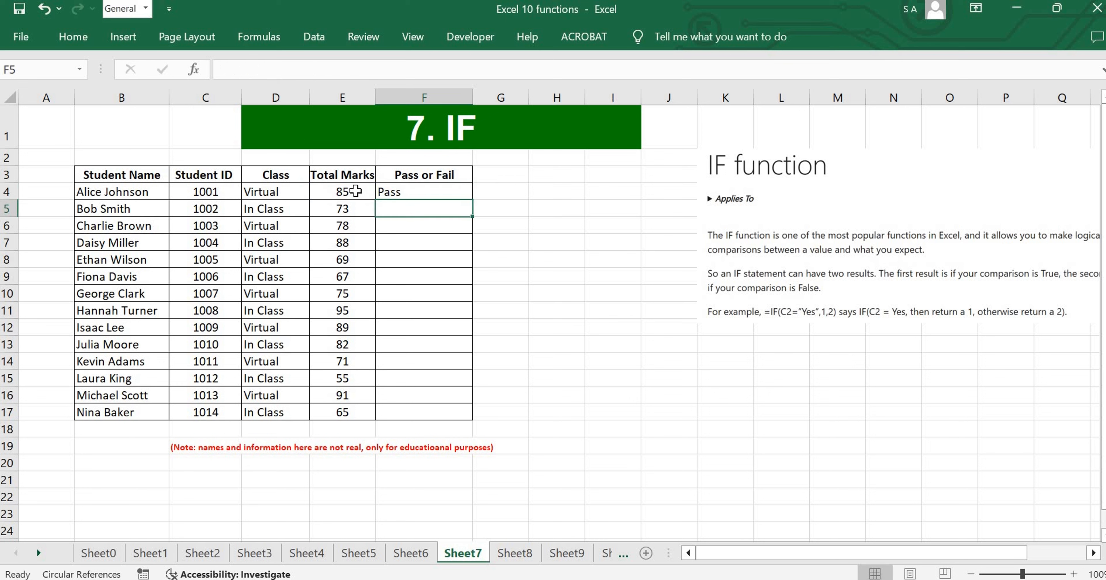
- Fill the IF formula from F4 down through F17 to grade every student in the Pass or Fail column
left_click(472, 199)
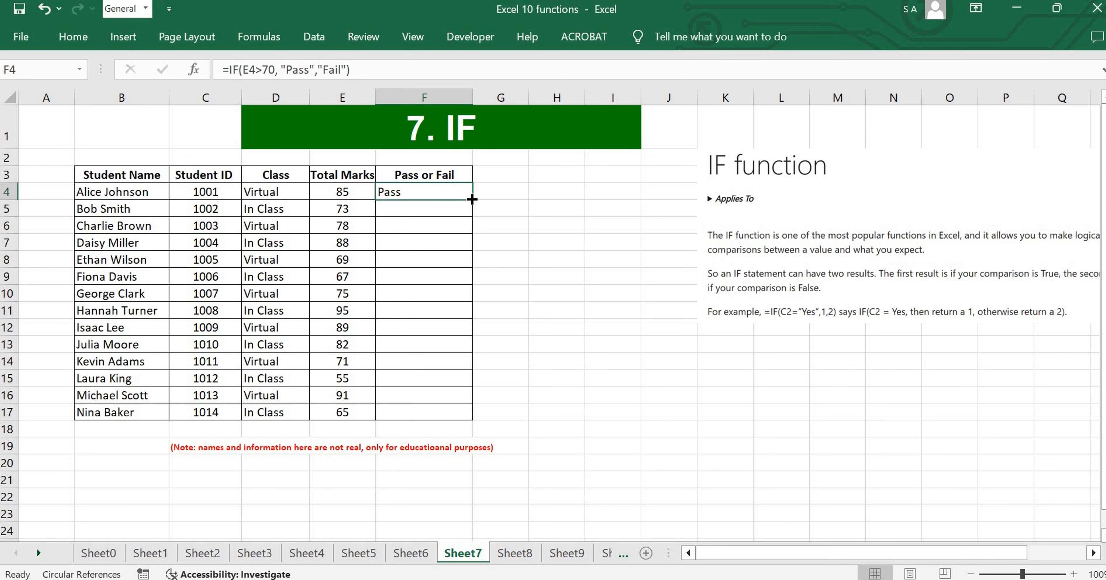
left_click_drag(473, 199, 469, 419)
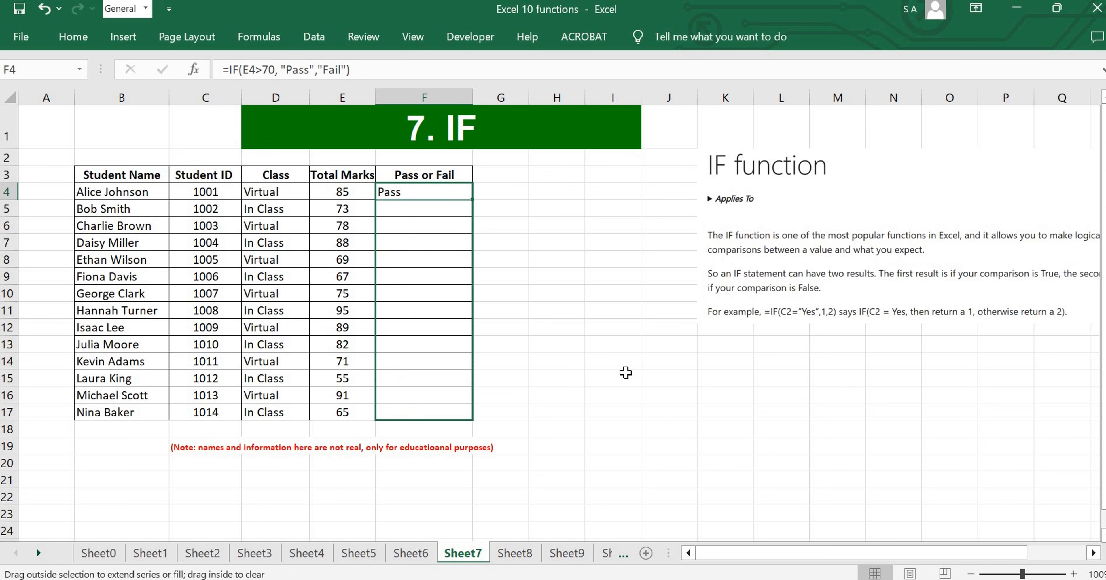
left_click(626, 372)
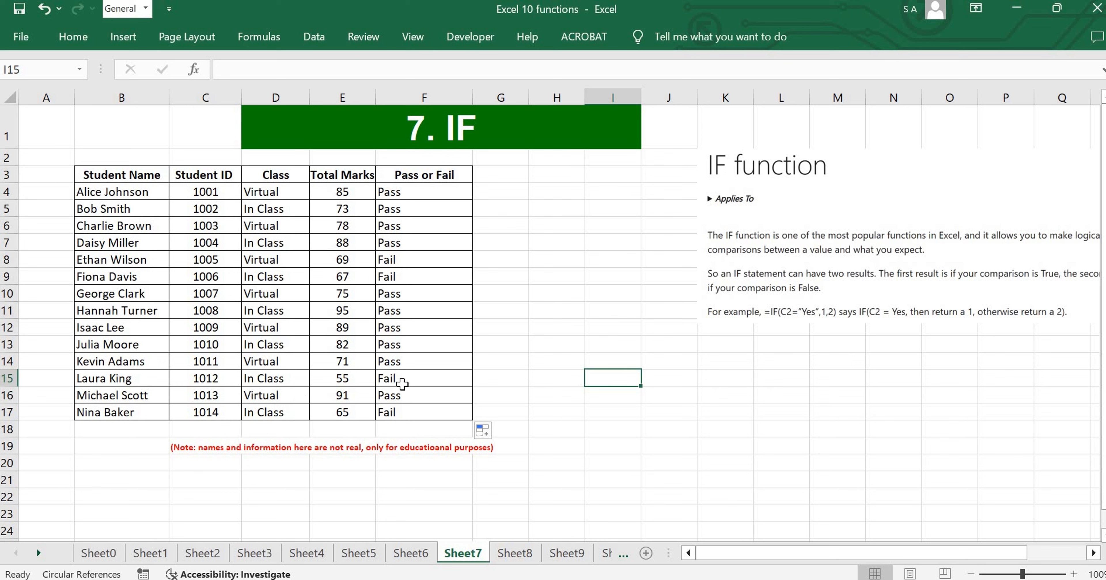
- Check the Pass or Fail results in rows 15, 17, 9 and 8 against the corresponding total marks
left_click(350, 379)
left_click(392, 379)
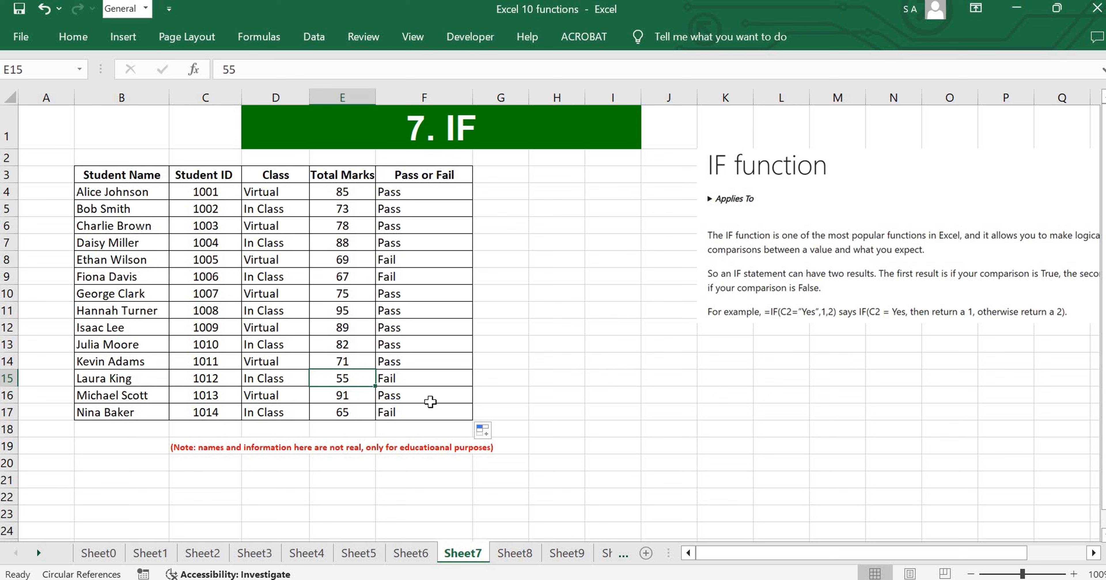
left_click(351, 413)
left_click(395, 412)
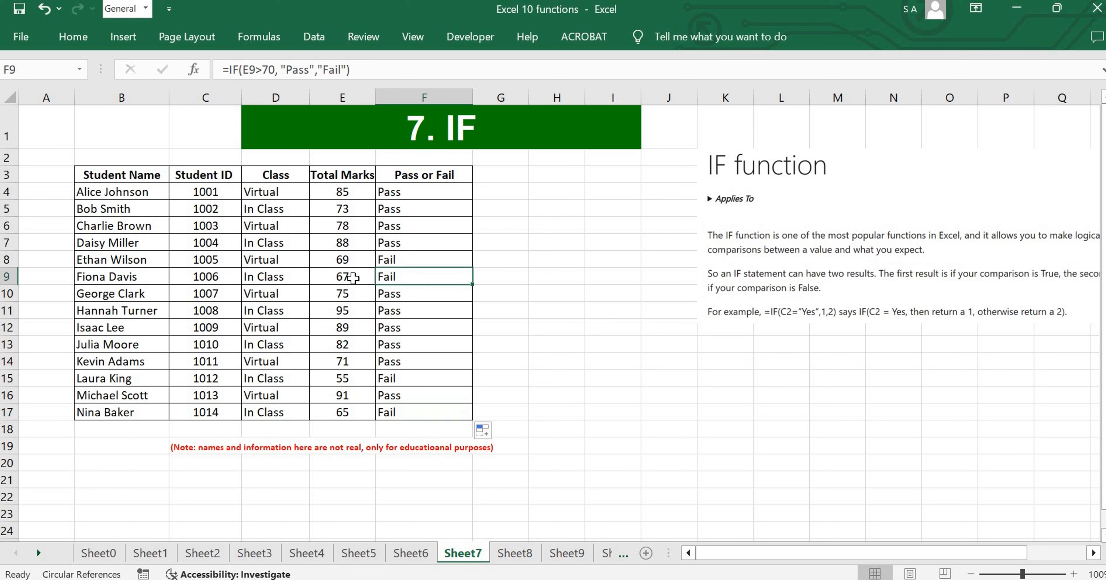
left_click(387, 278)
left_click(406, 261)
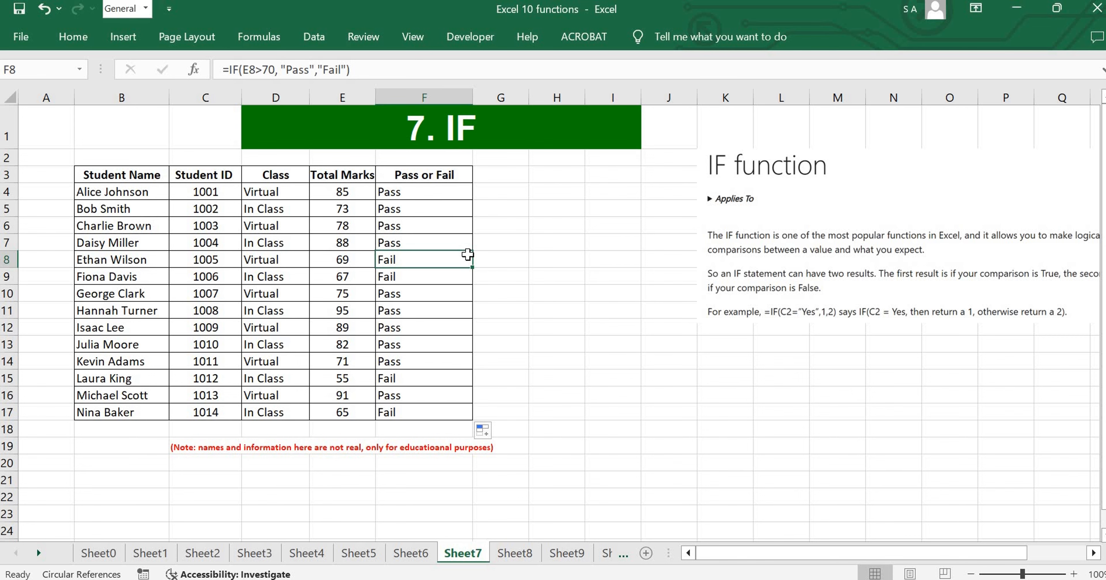
- Open Sheet8 and examine the Last Name, First Name and Full Name columns of the CONCATENATE sample table
key("ctrl+Page_Down")
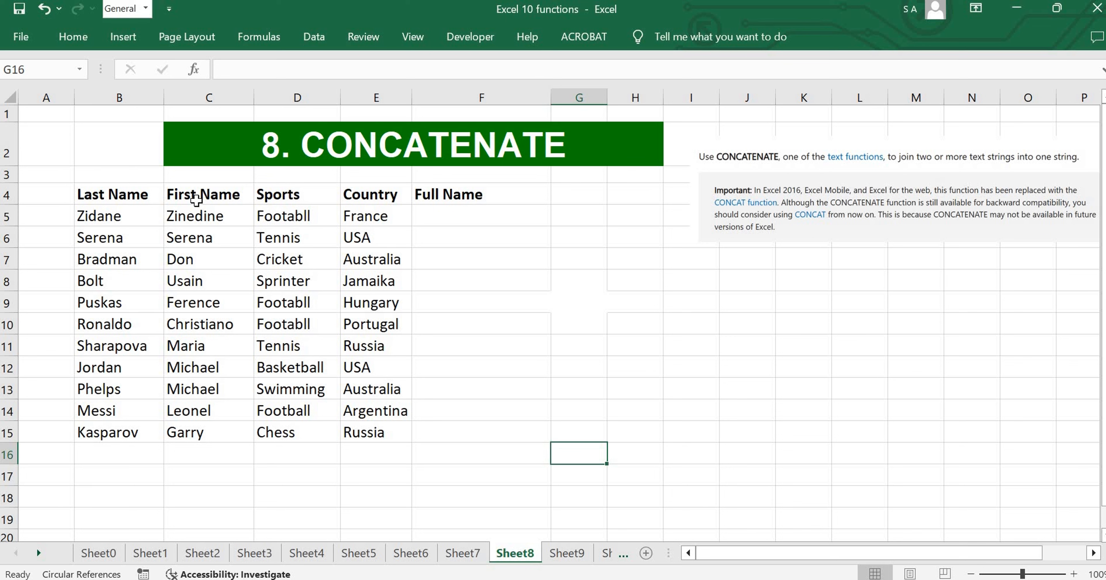
left_click(143, 196)
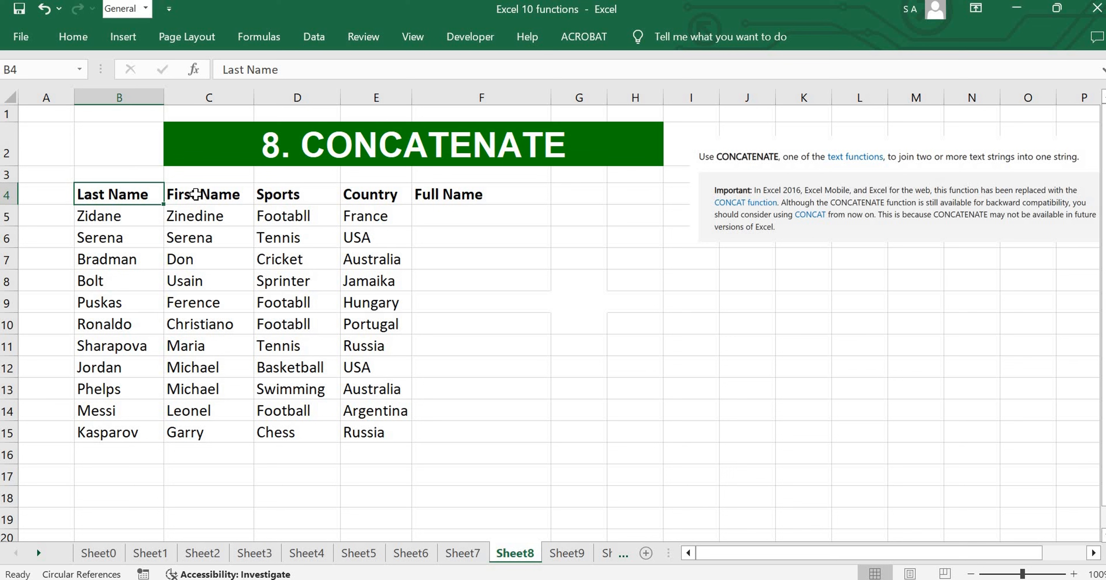
left_click(211, 197)
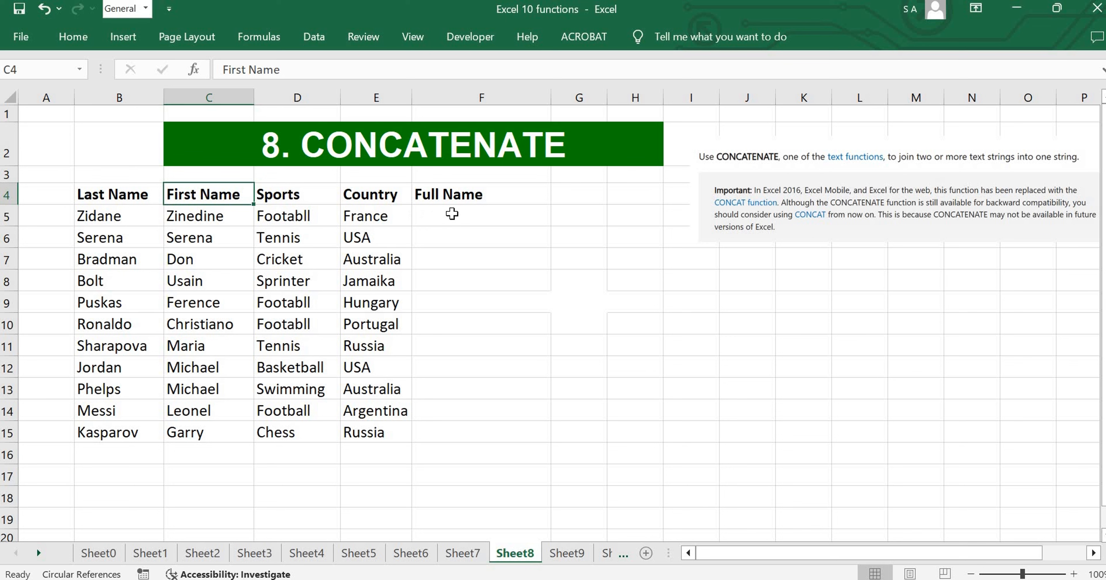
left_click(464, 222)
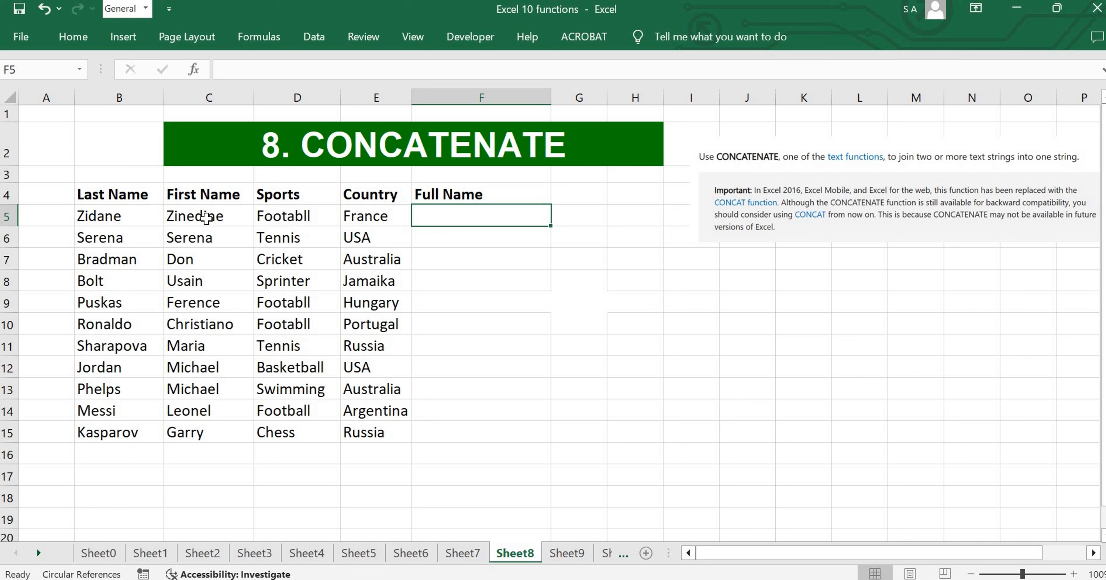
key("Down")
key("Down")
key("Down")
key("Down")
key("Down")
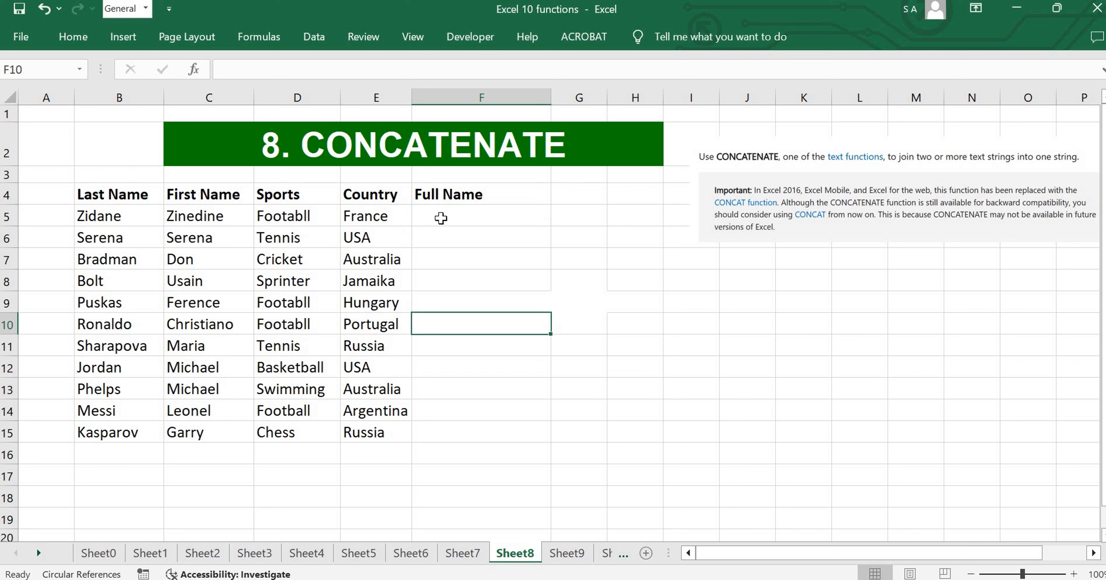
key("Up")
key("Up")
key("Up")
key("Up")
key("Up")
- Enter a CONCATENATE formula in F5 that joins the first name in C5 with the last name in B5
type("=")
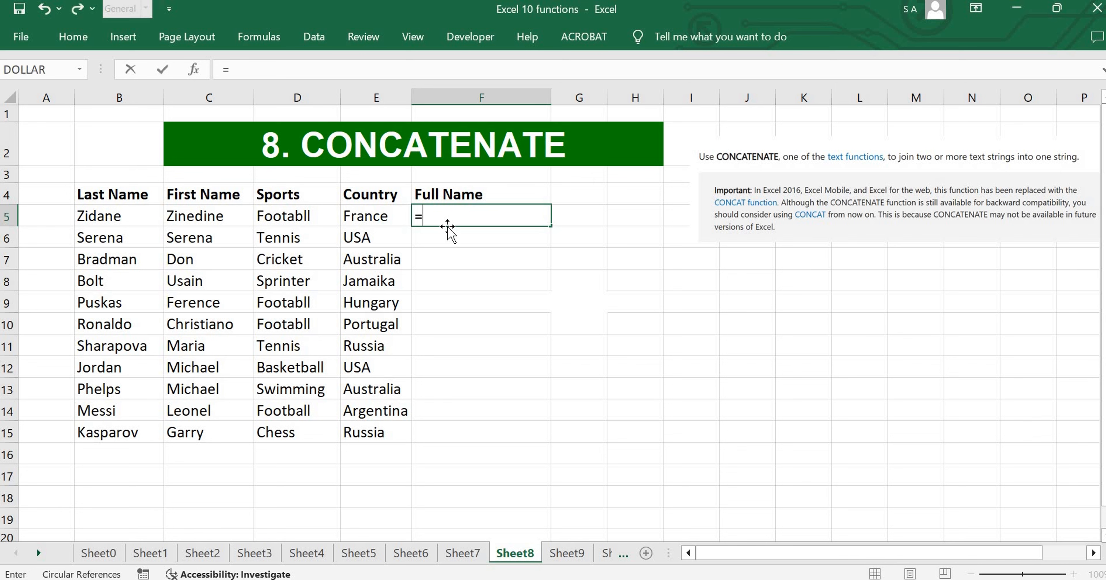
type("con")
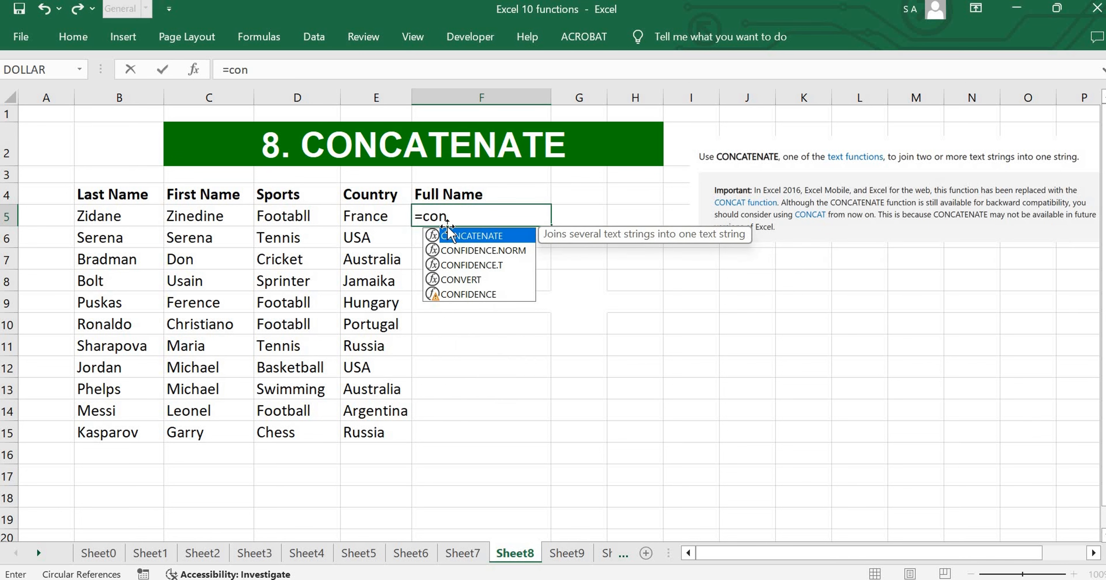
double_click(449, 234)
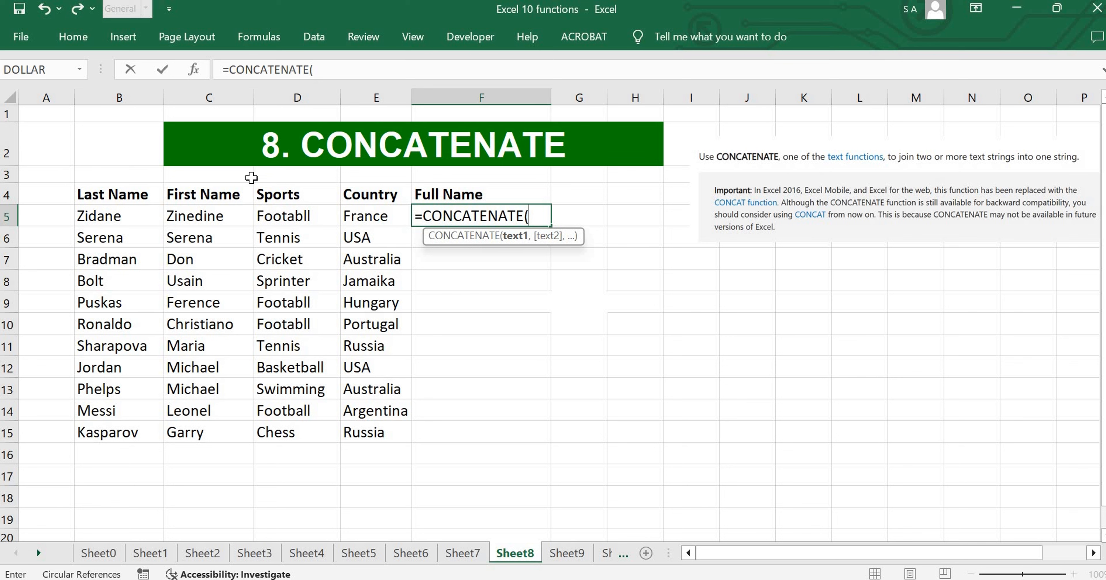
left_click(228, 225)
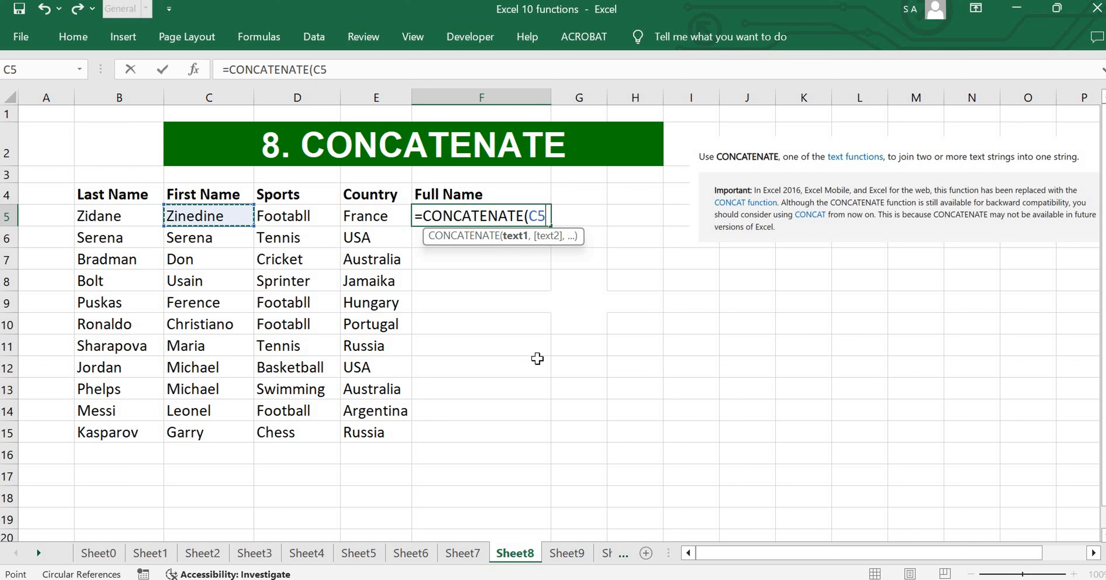
type(",")
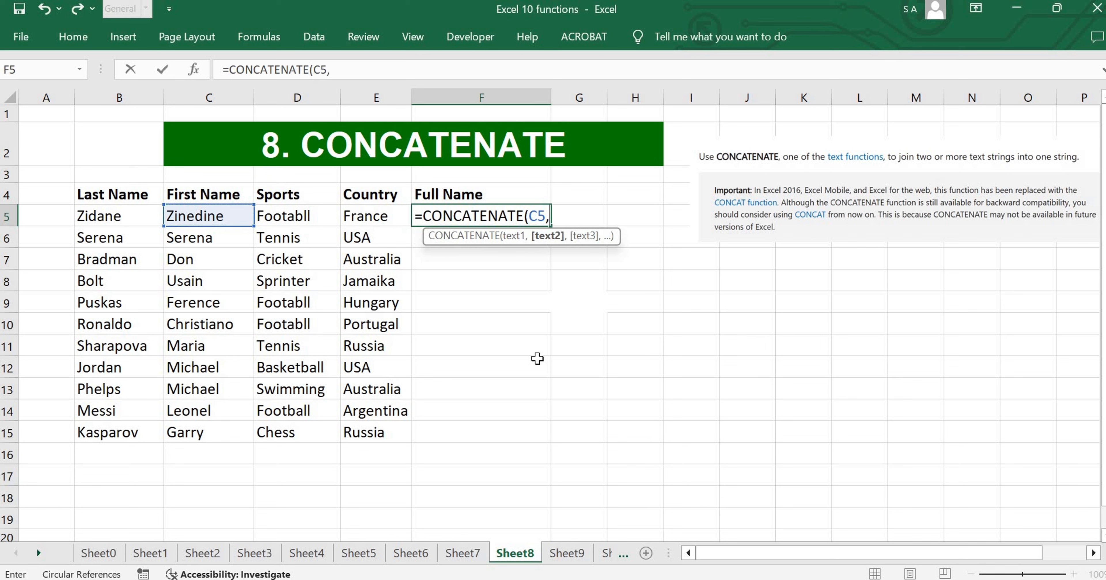
left_click(102, 216)
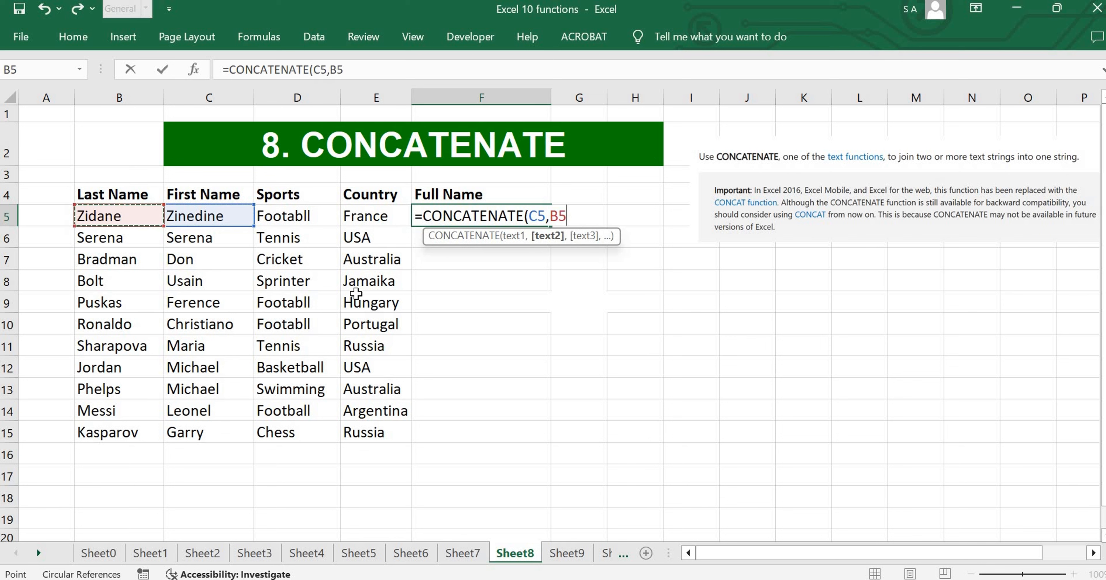
type(")")
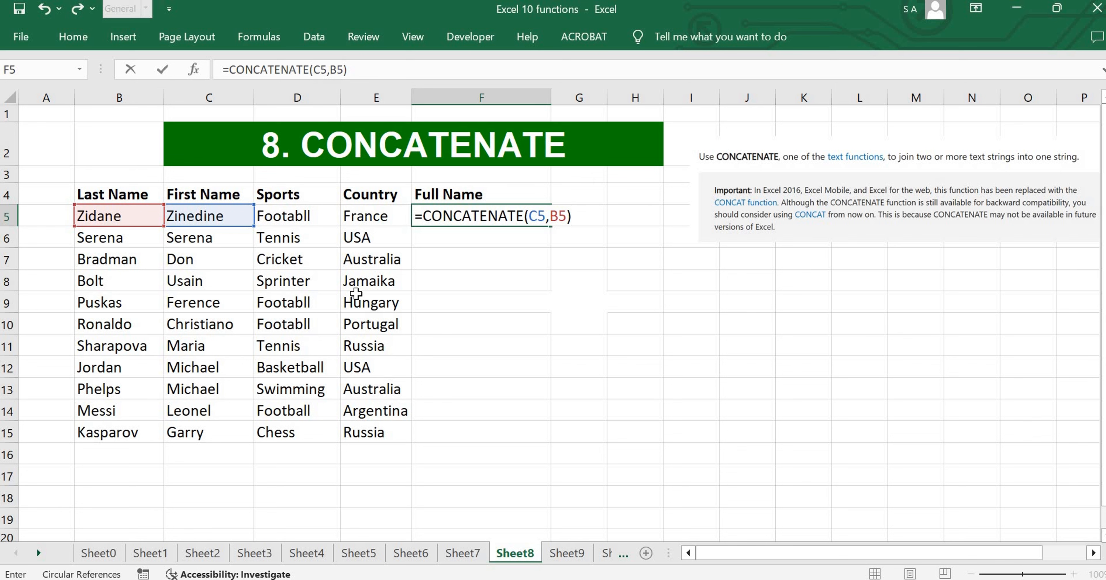
key("Return")
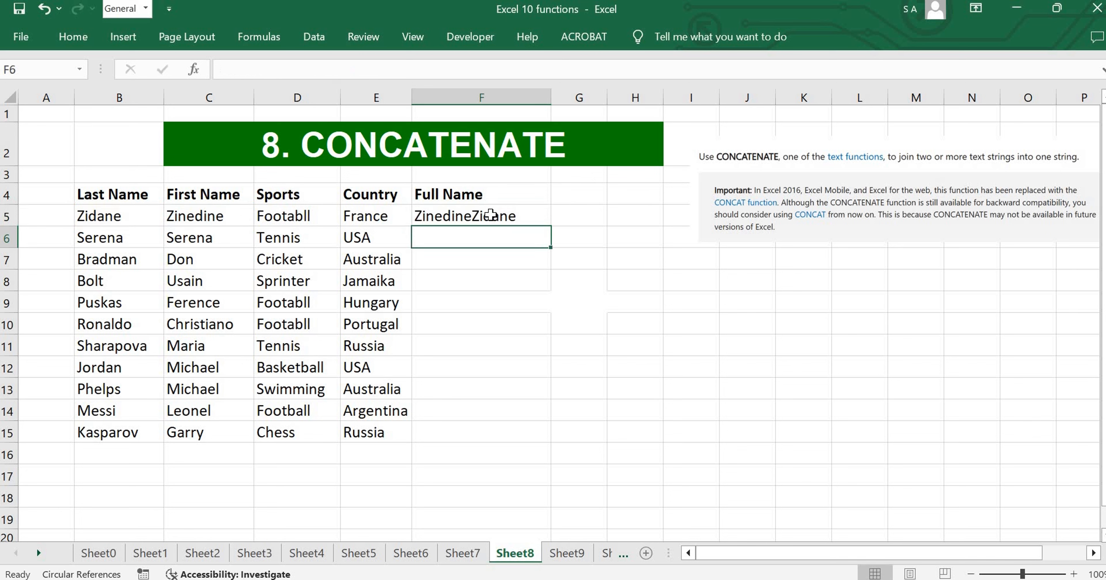
- Edit the F5 formula to =CONCATENATE(C5, " ",B5) so a space separates the first and last names
left_click(449, 214)
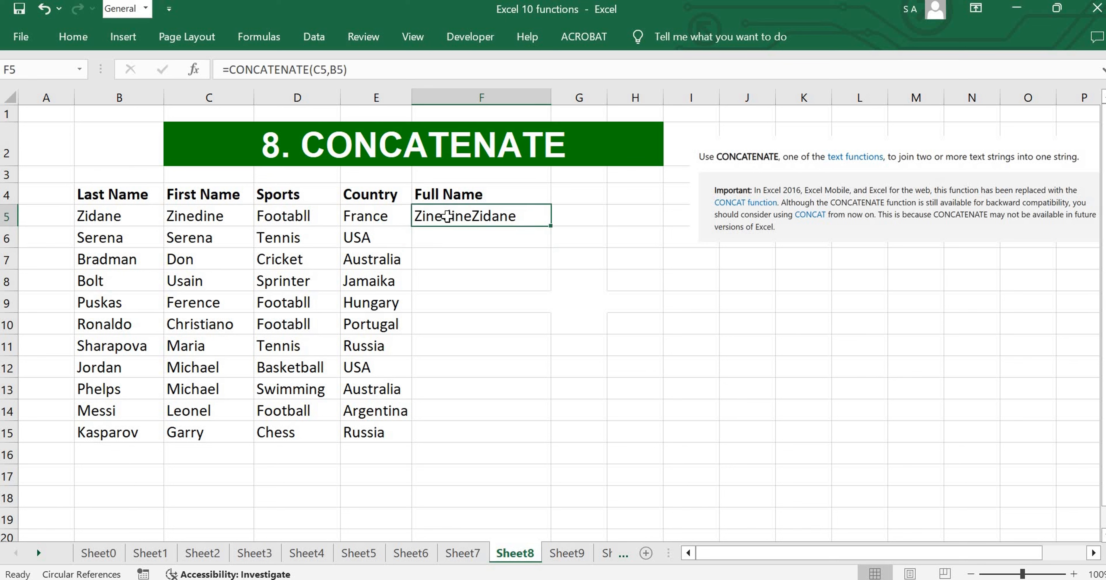
left_click(331, 70)
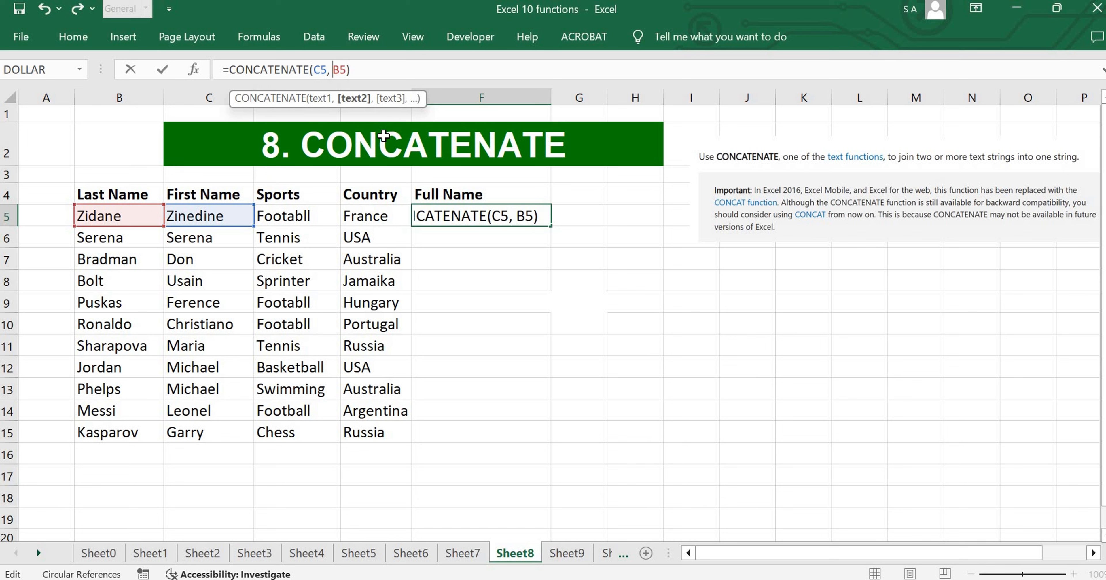
type("\"")
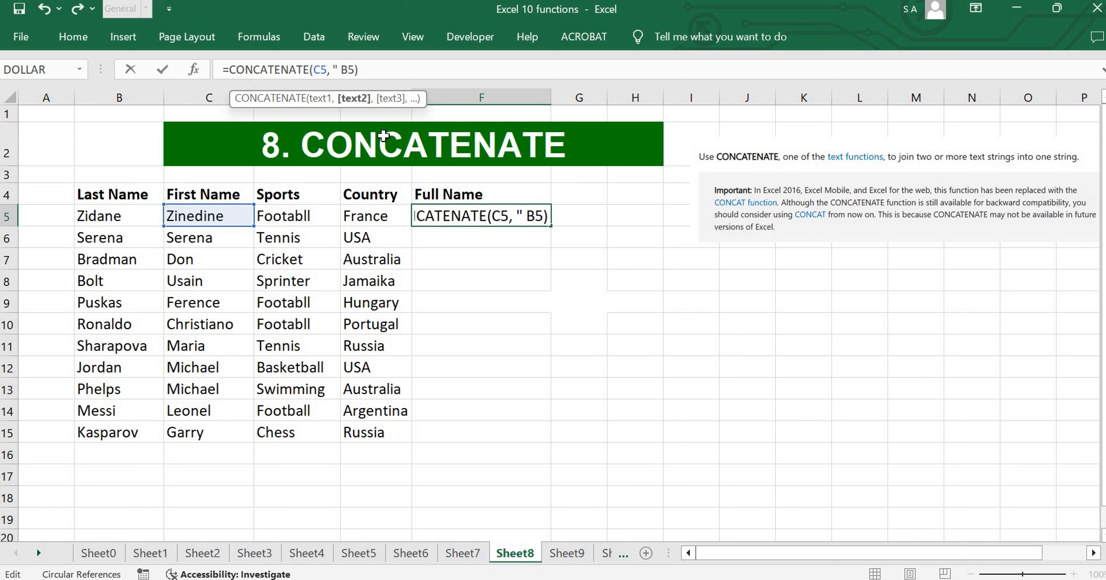
type(" \",")
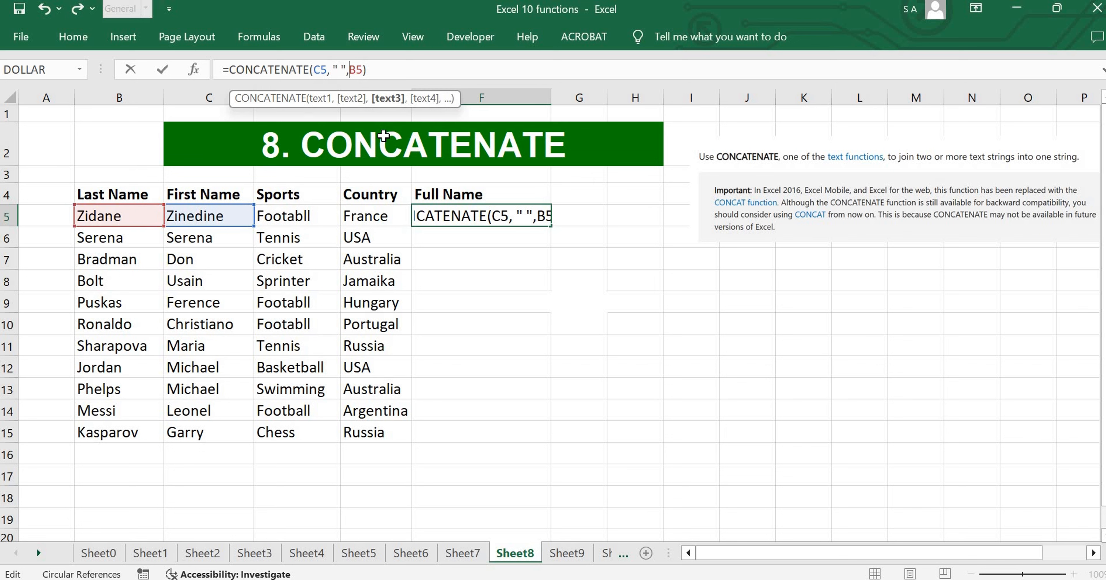
left_click(379, 70)
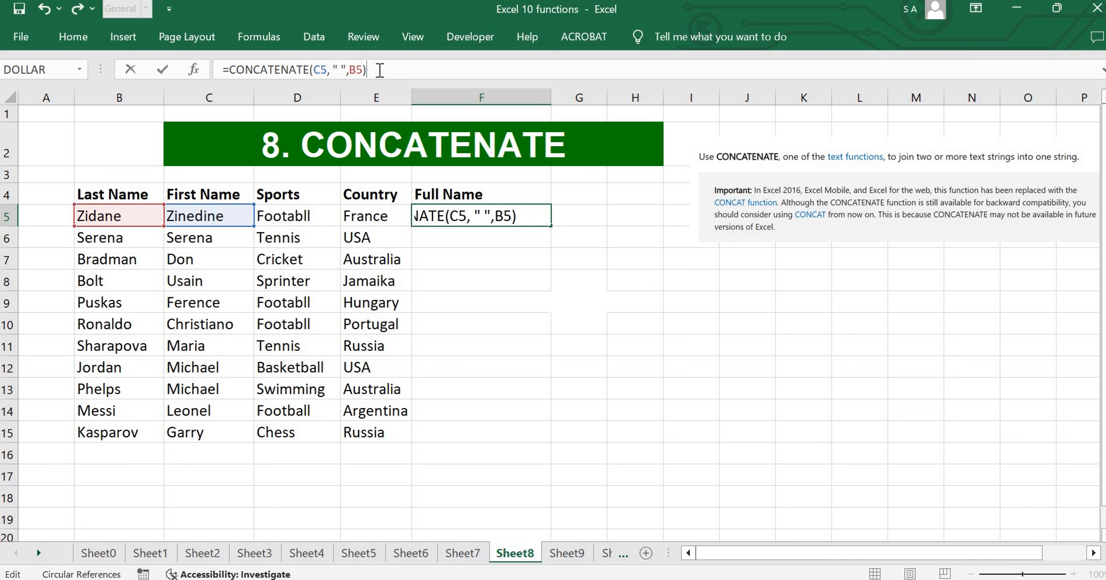
left_click(627, 221)
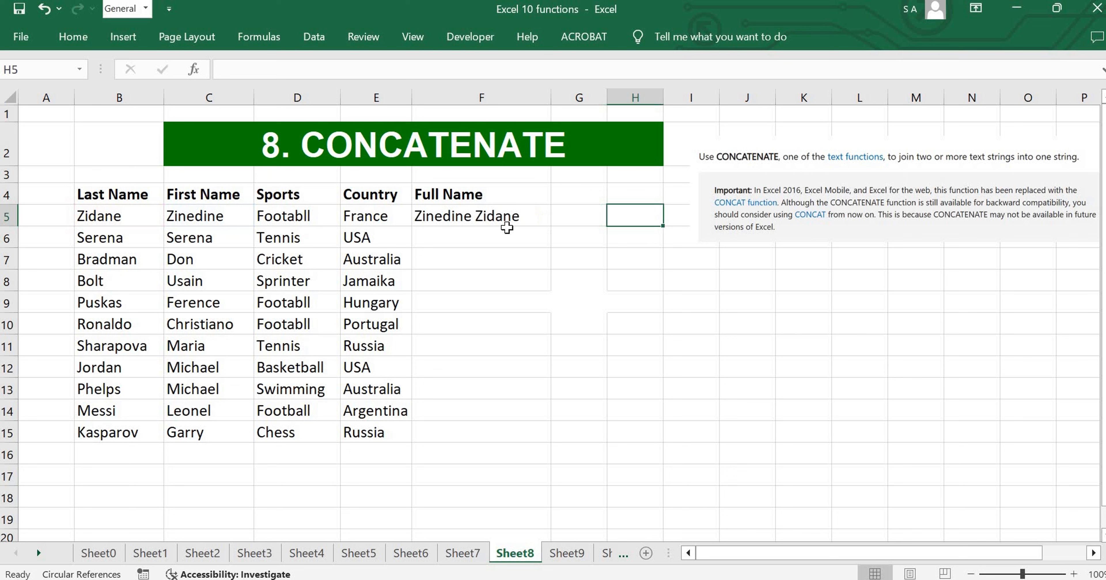
- Review the quoted space argument in the CONCATENATE formula of cell F5
left_click(446, 216)
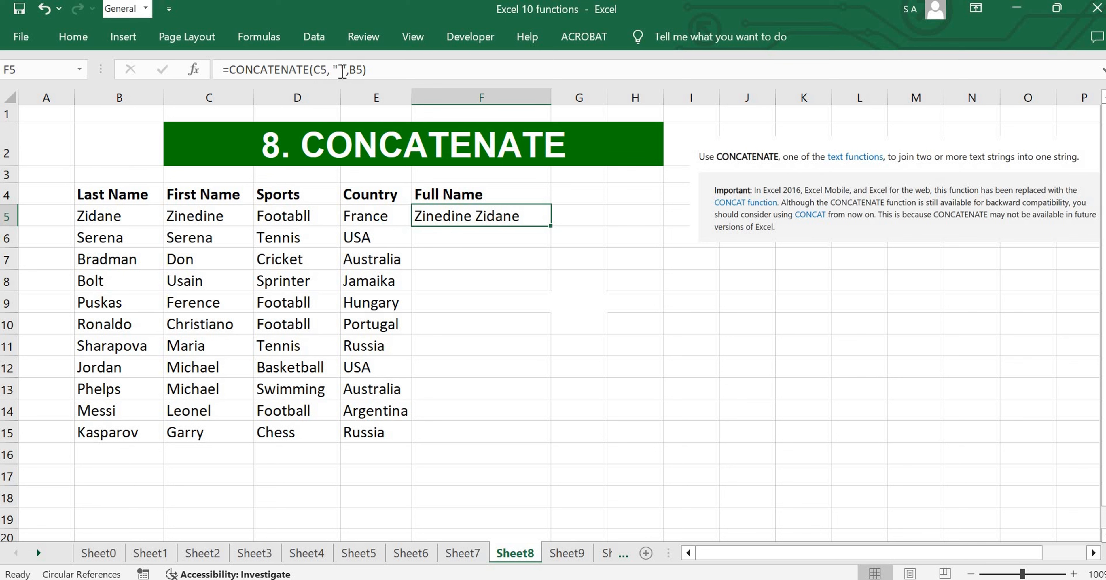
left_click(584, 306)
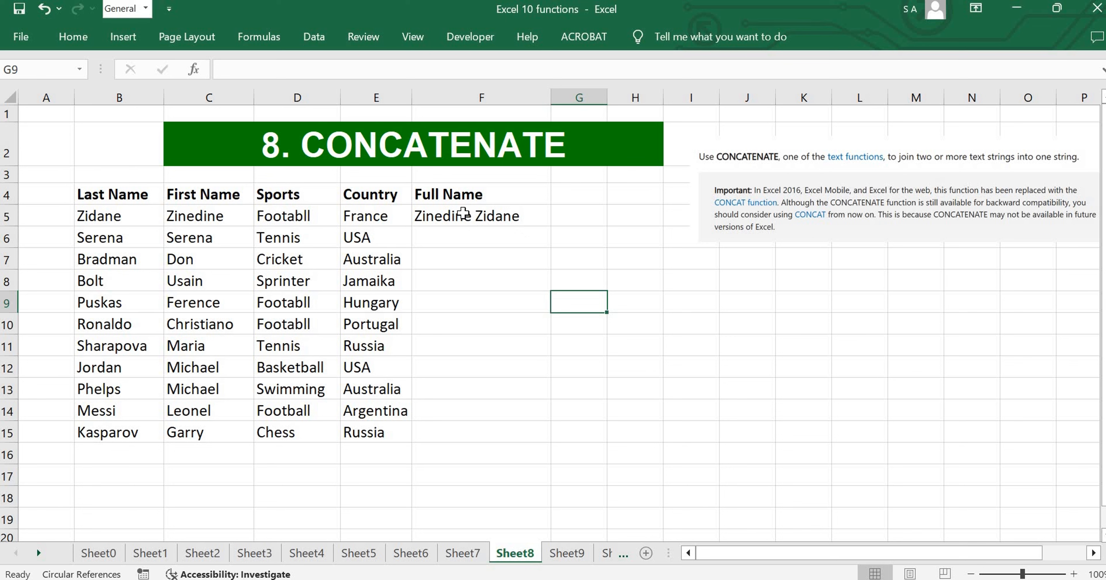
left_click(437, 210)
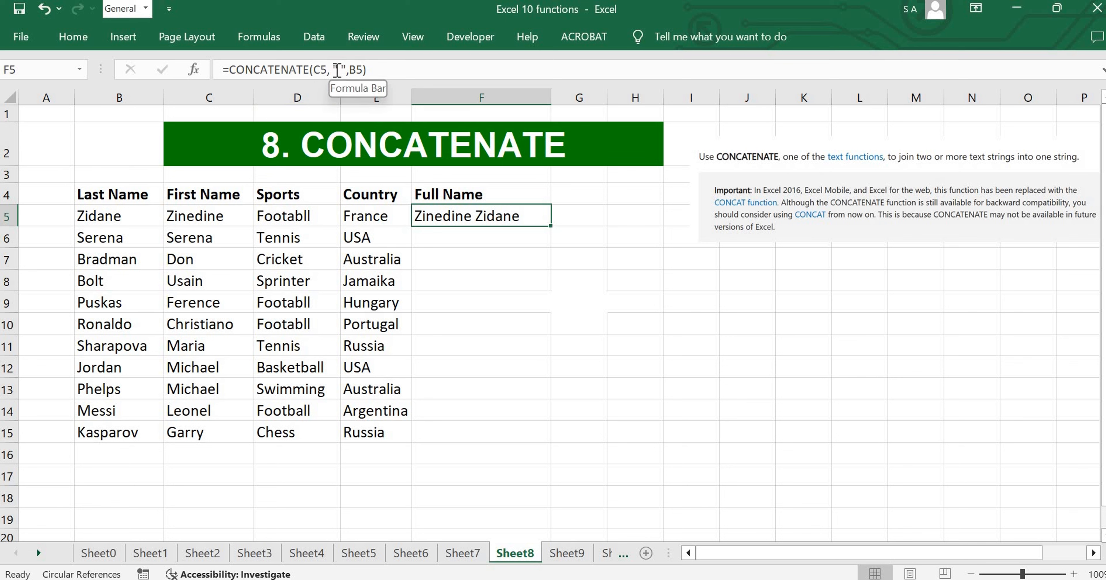
left_click(510, 301)
- Fill the CONCATENATE formula from F5 down through F15 to complete the Full Name column
left_click(500, 221)
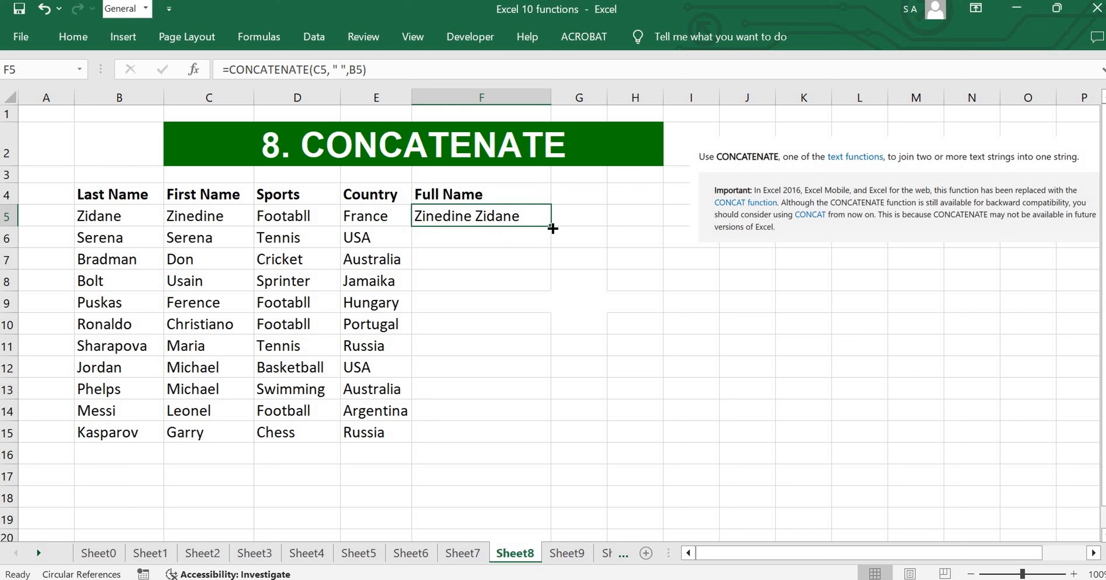
left_click_drag(550, 227, 642, 427)
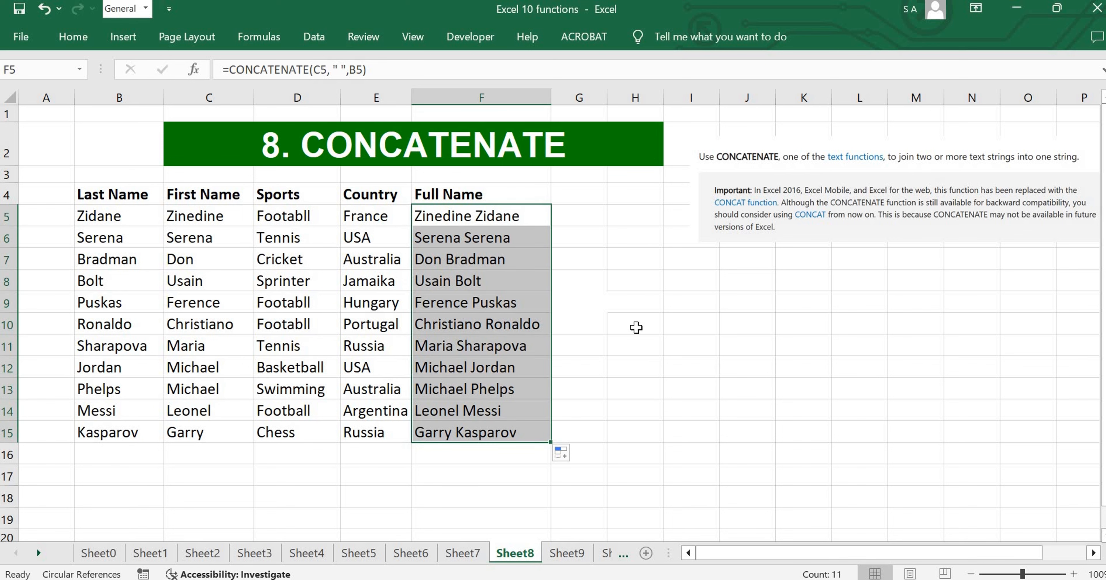
left_click(643, 317)
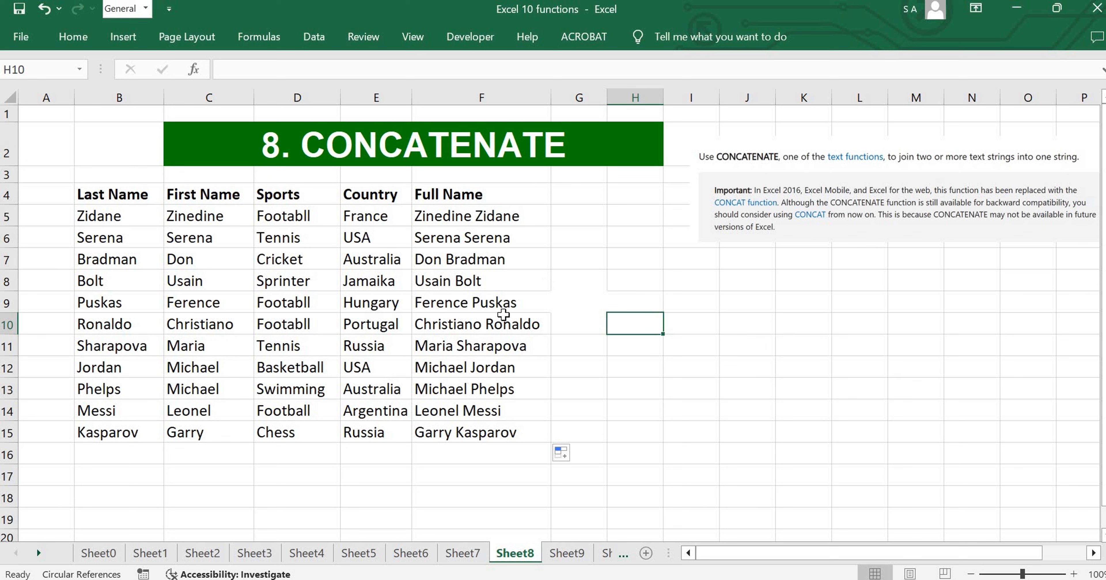
- Open Sheet9 and select the whole VLOOKUP sample table A4:F18, from S/N to Salary (CAD), to examine it
key("ctrl+Page_Down")
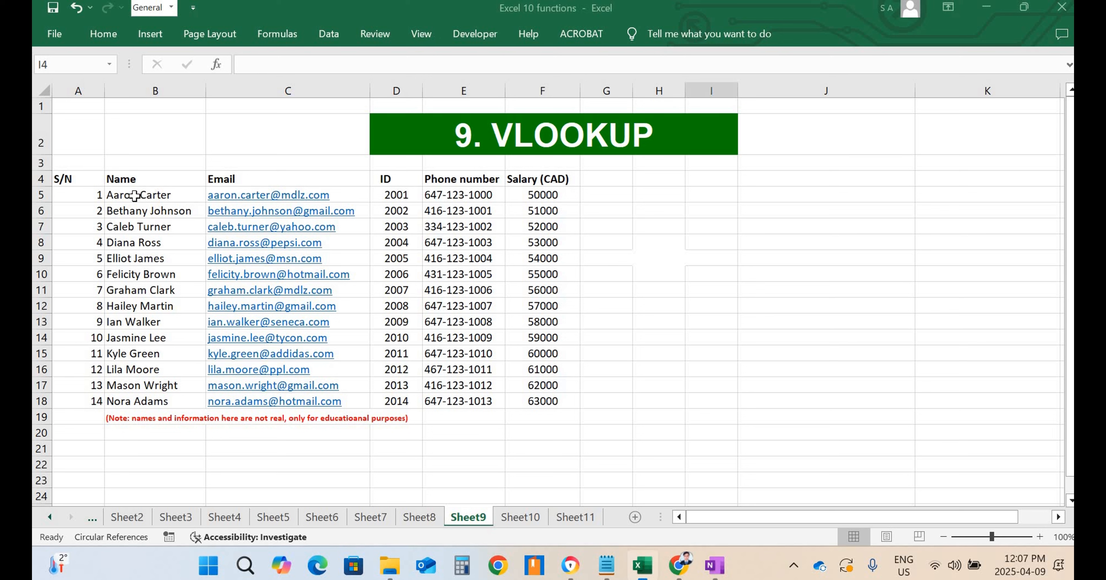
left_click(152, 199)
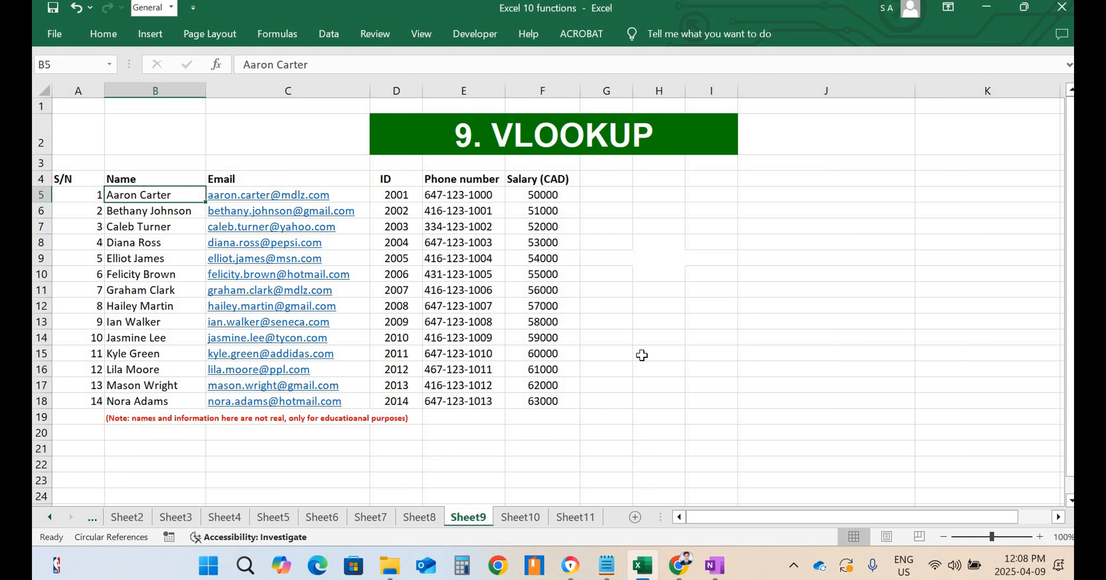
left_click(702, 277)
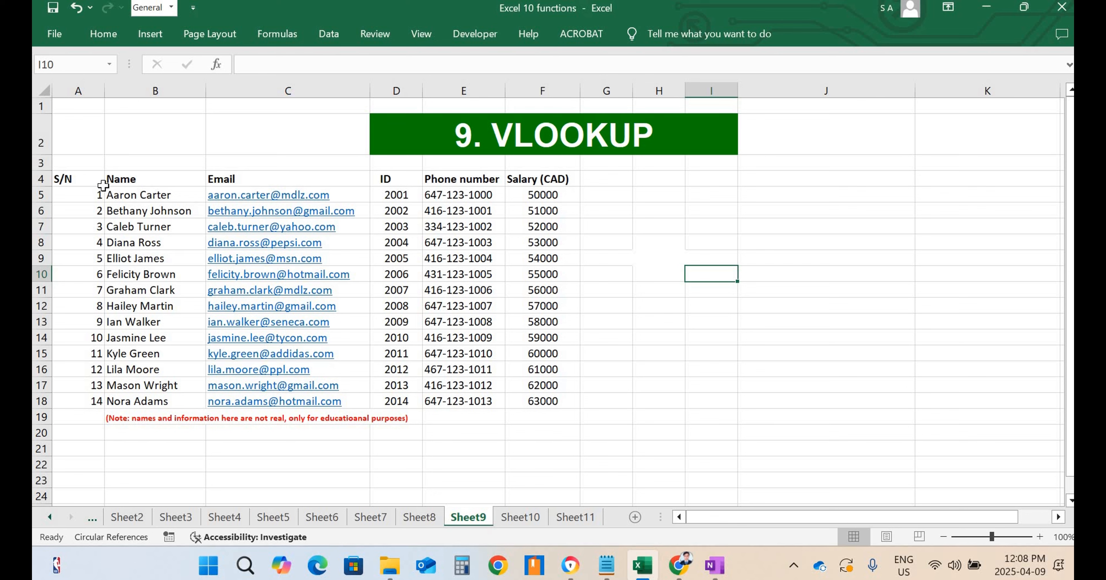
left_click_drag(97, 181, 585, 406)
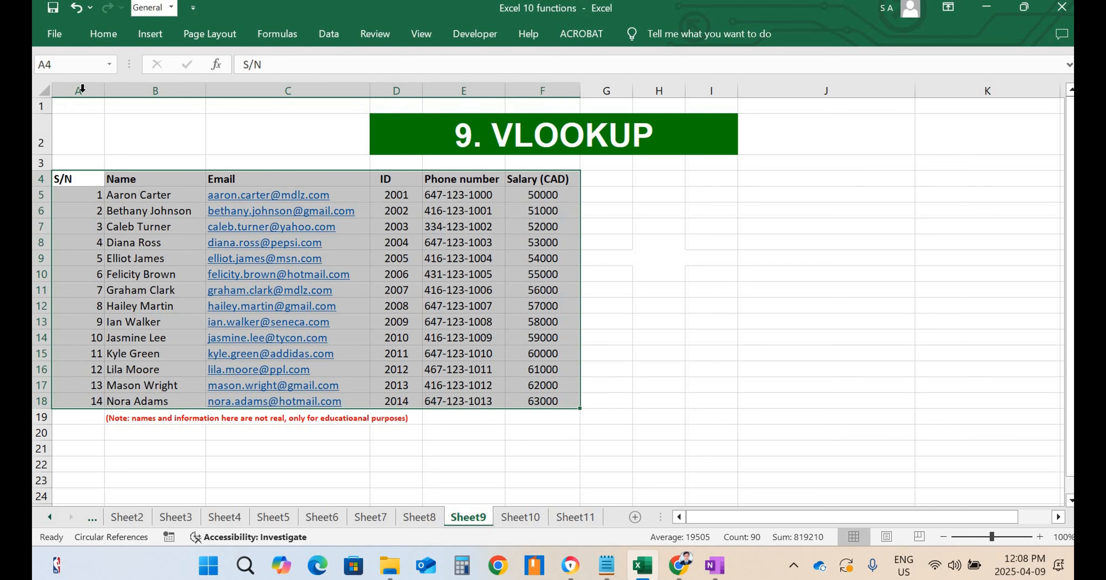
- Examine the sample table by selecting B4:F18 from Name to Salary (CAD), the first name in B5, and the full range A4:F18
left_click(712, 257)
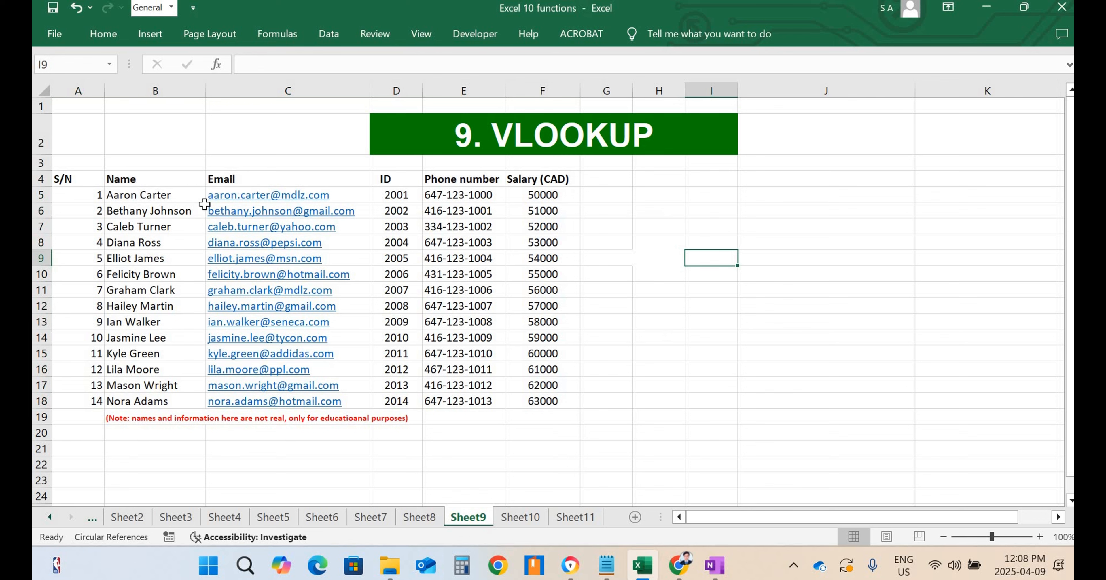
left_click_drag(189, 180, 571, 403)
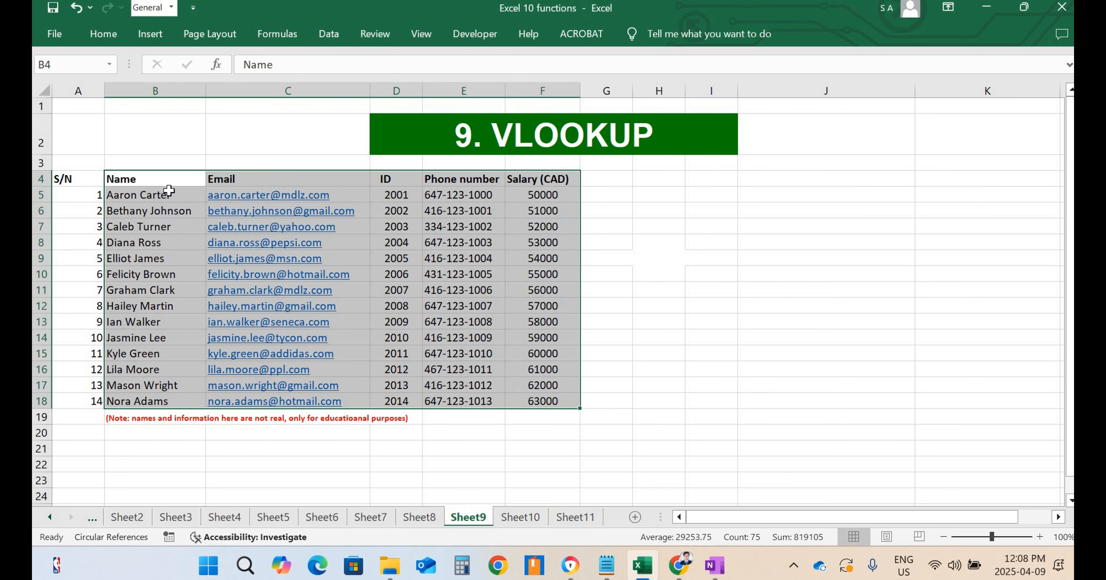
left_click(655, 321)
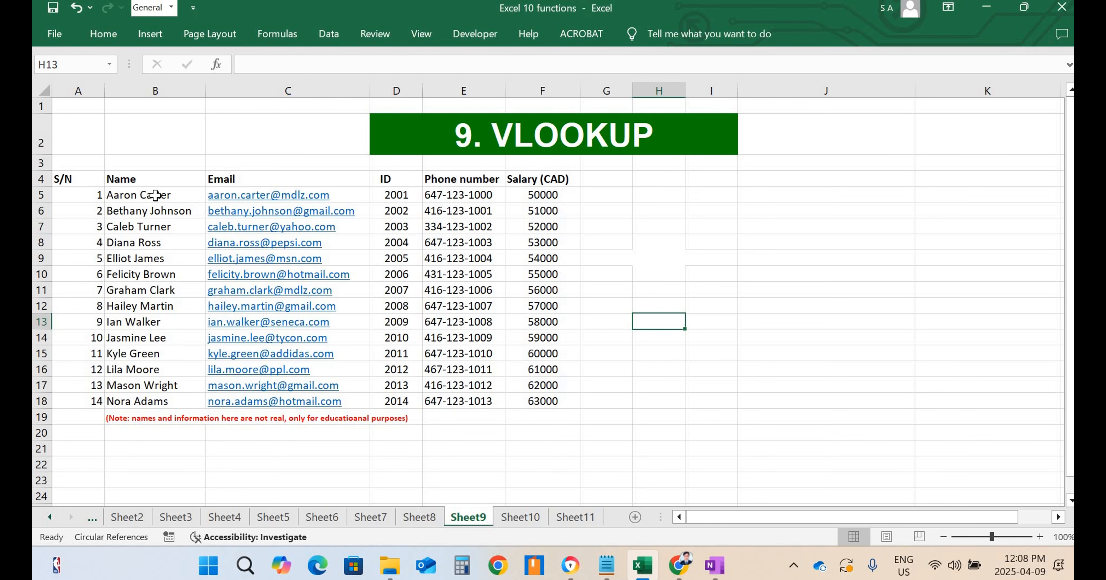
left_click(144, 195)
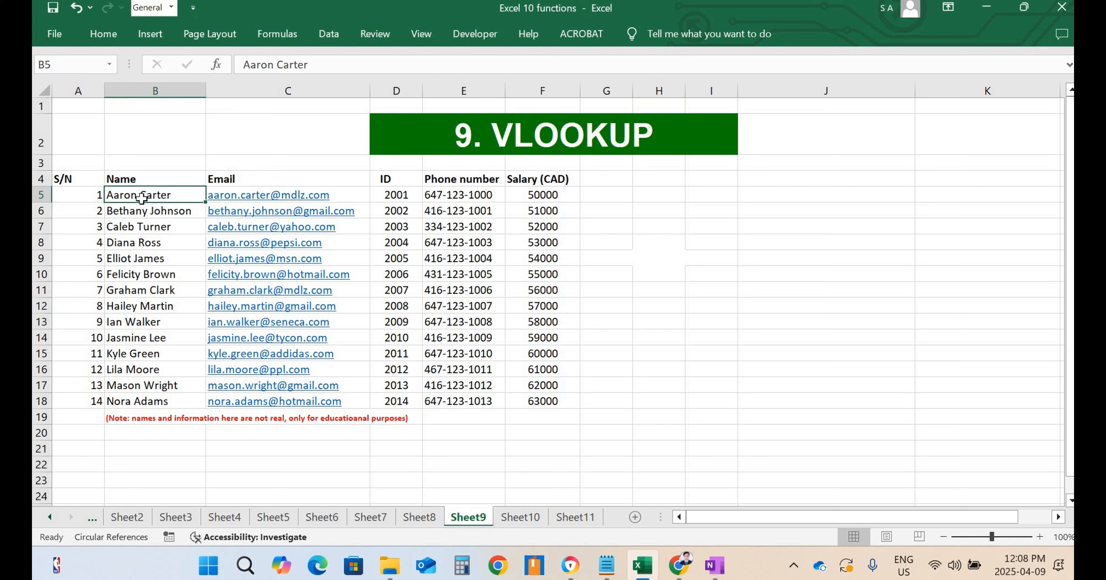
left_click(808, 296)
left_click_drag(65, 180, 556, 402)
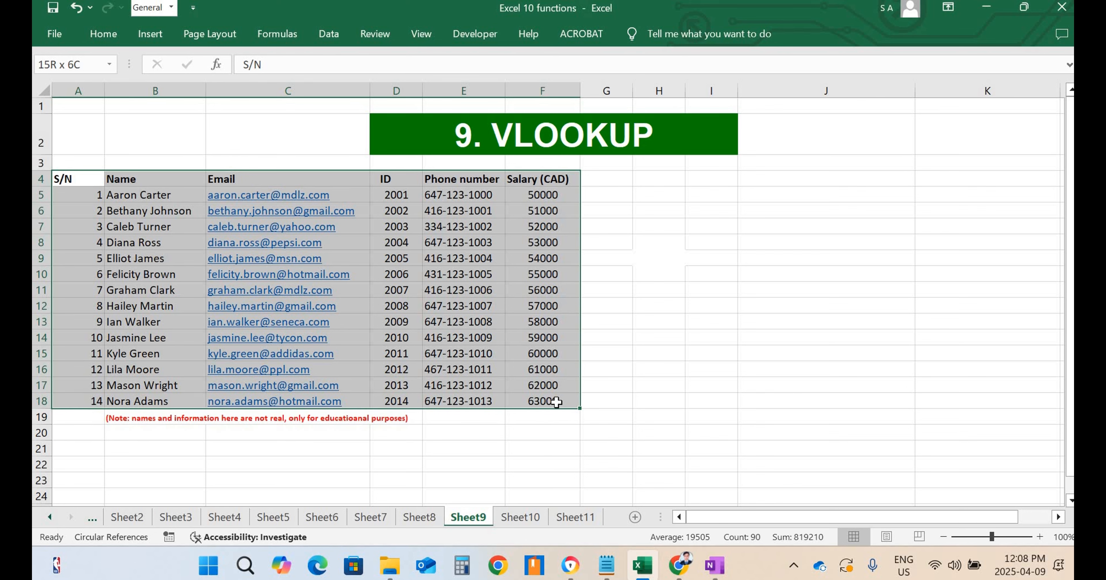
left_click(656, 369)
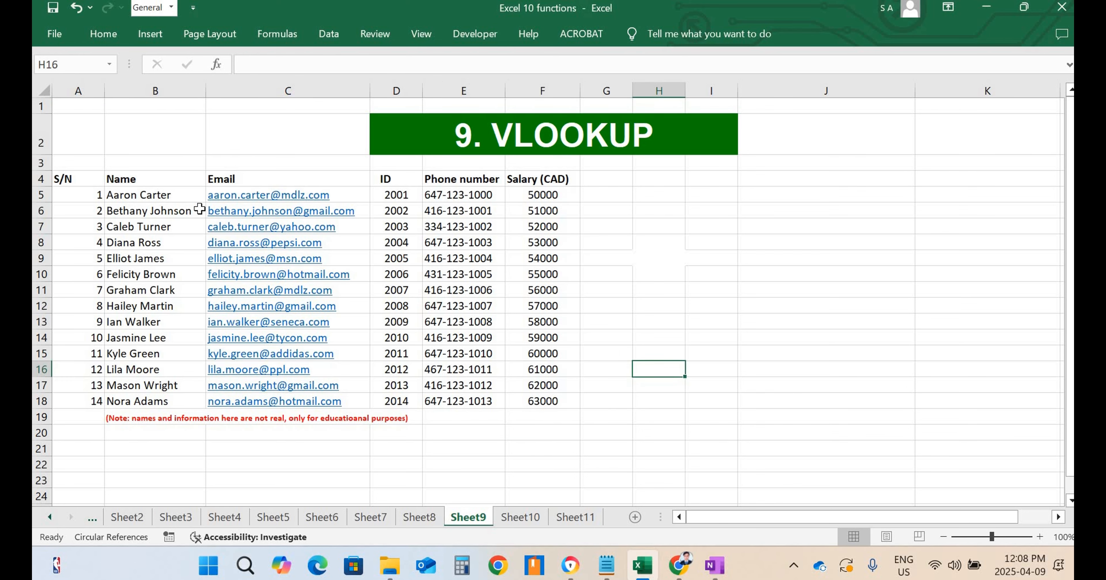
left_click_drag(116, 178, 544, 397)
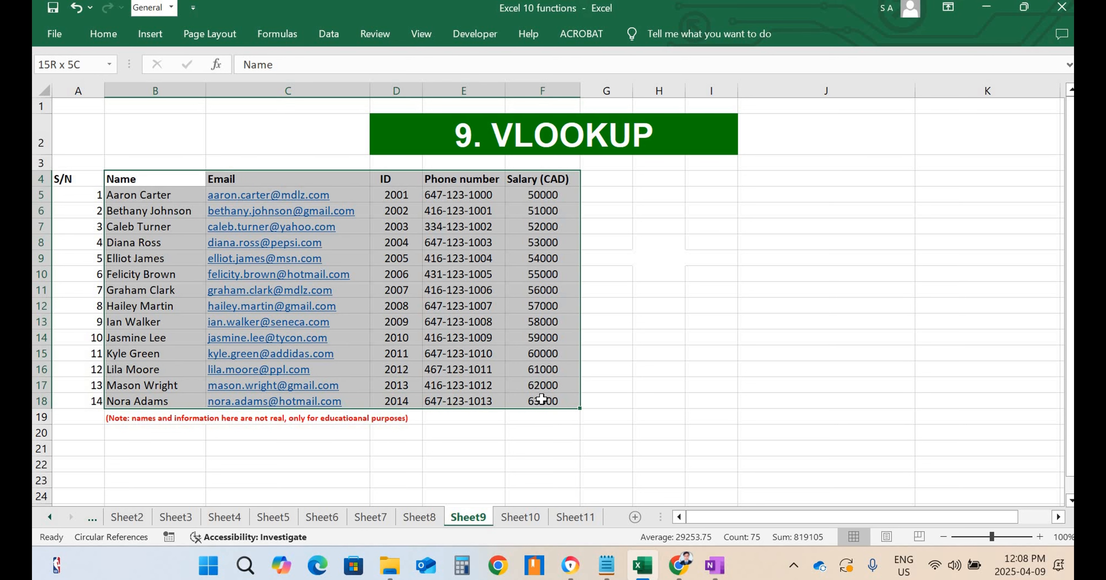
left_click(786, 324)
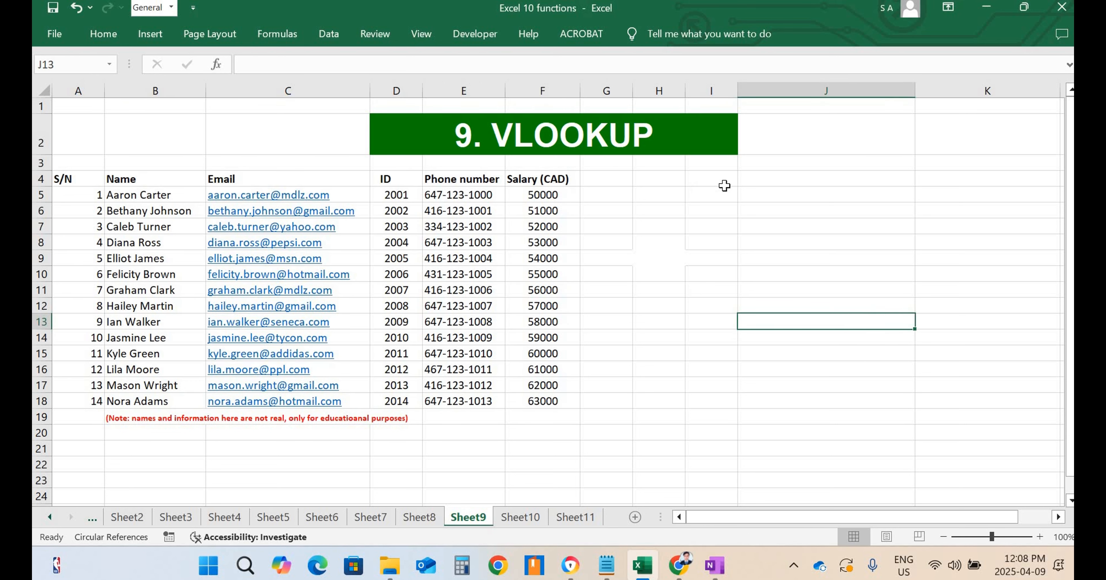
- Enter the labels Name: and Email: in cells I4 and I5 beside the table
left_click(715, 180)
type("Name:")
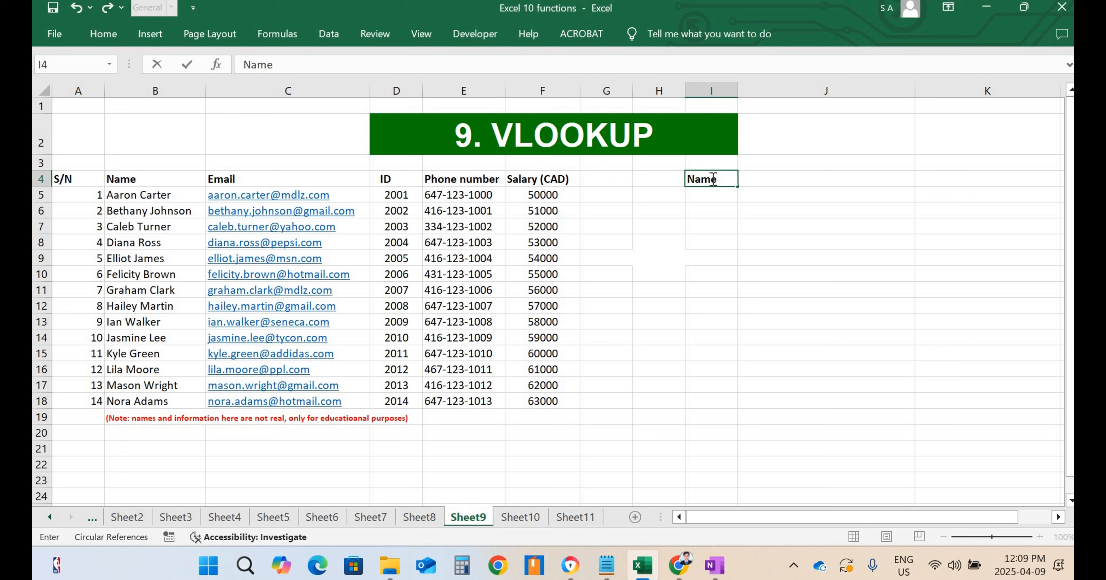
left_click(710, 195)
type("E")
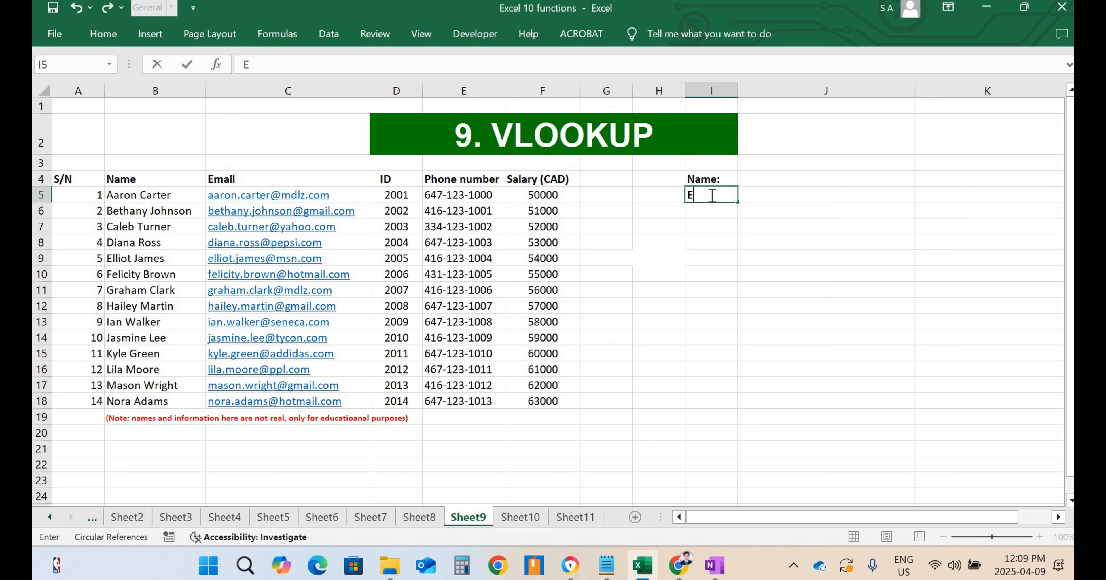
type(",")
key("BackSpace")
type("mail:")
key("Return")
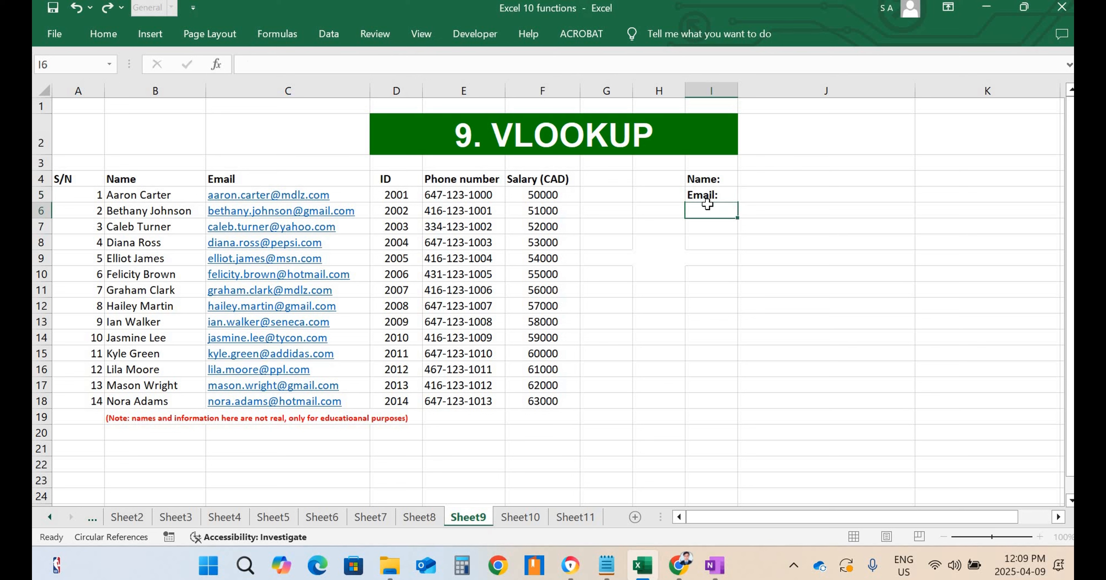
- Add the labels ID:, Phone: and Salary: in cells I6 to I8 below the Email label
type("ID")
key("Return")
type("Ph")
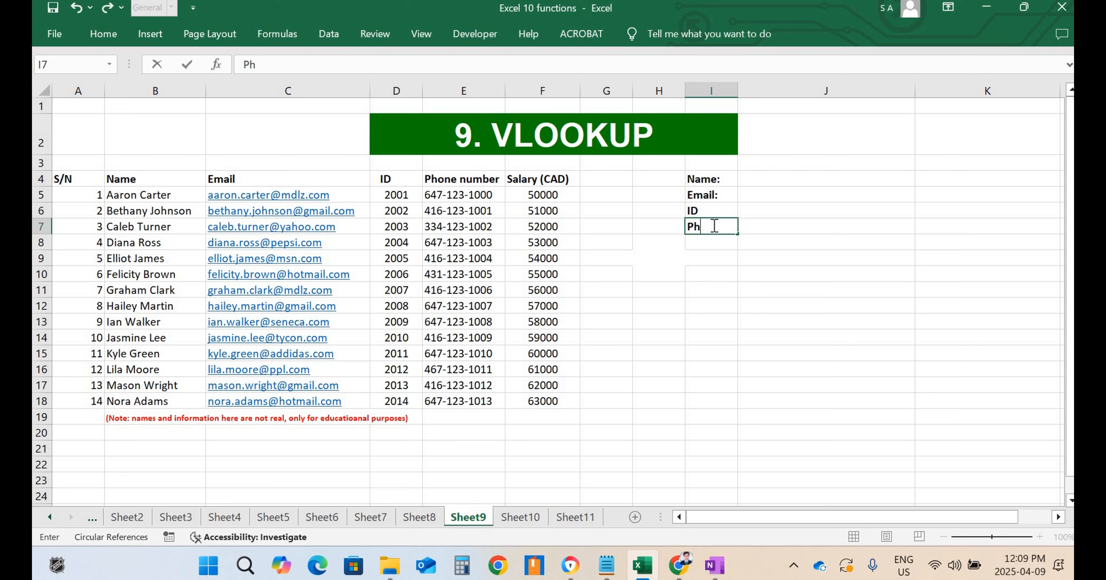
type("one")
key("Return")
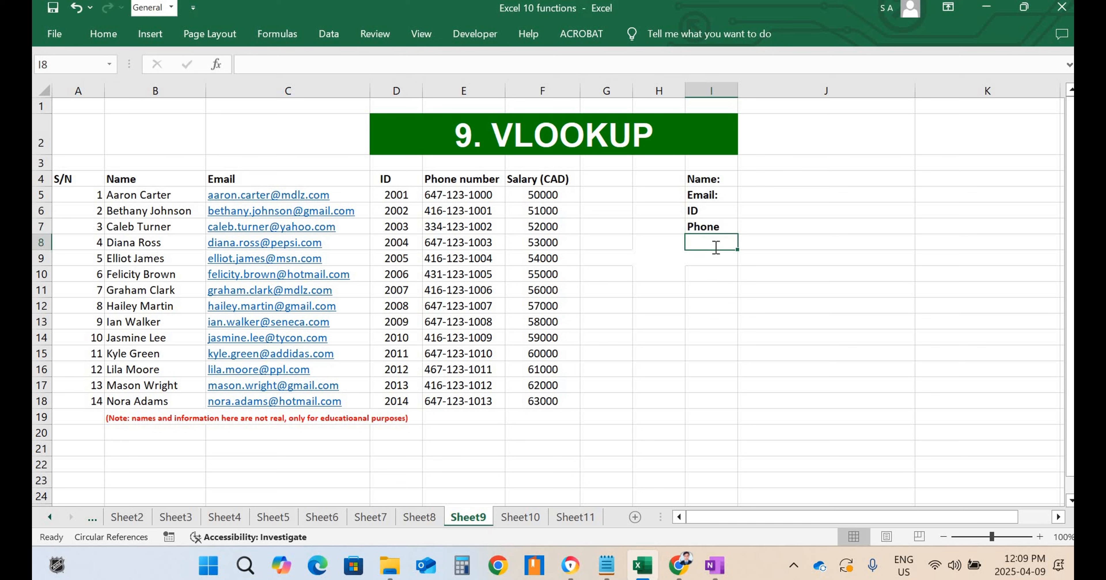
type("D")
type("Sa")
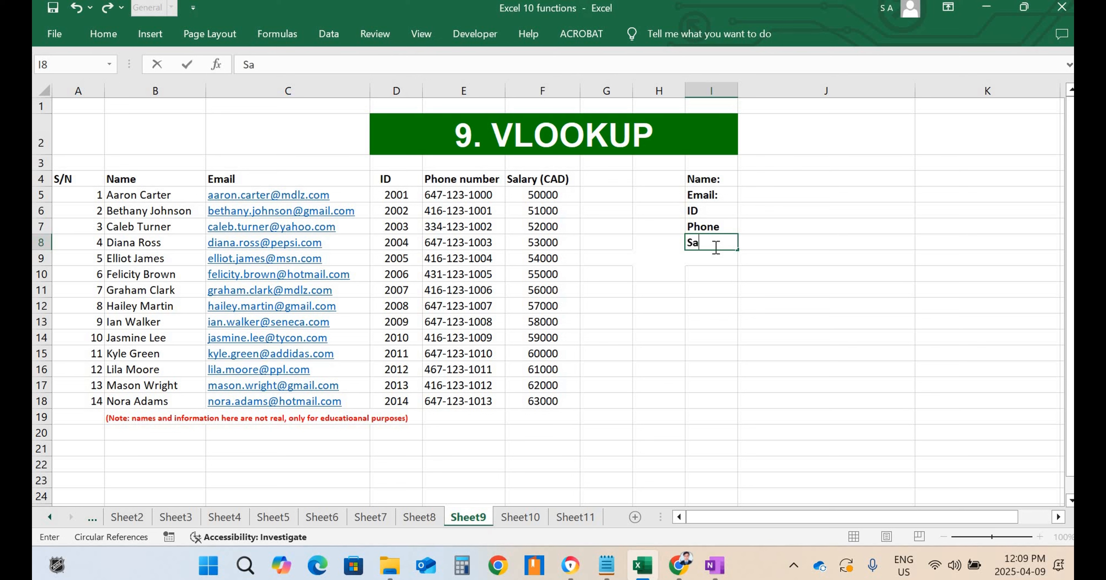
type("lary:")
- Copy the first name in the table from B5 into J4 next to the Name label
left_click(150, 194)
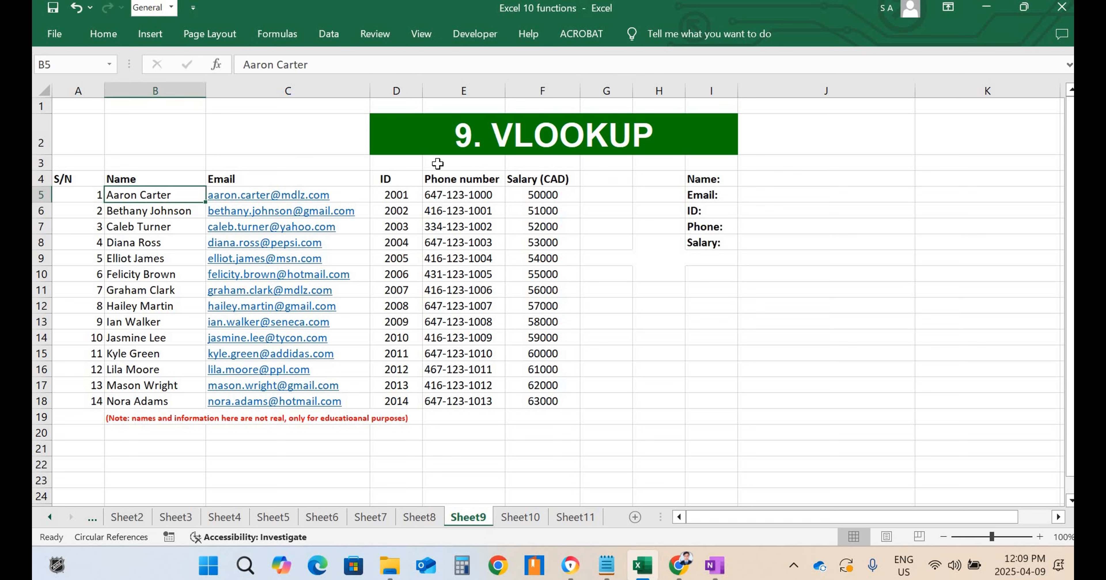
key("ctrl+c")
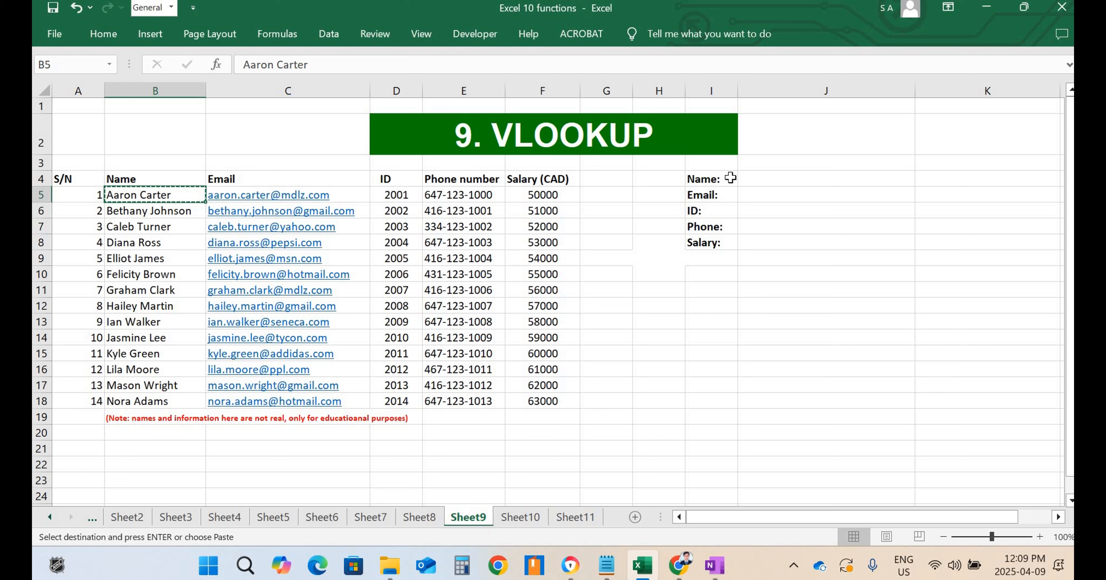
left_click(762, 182)
key("ctrl+v")
left_click_drag(756, 274, 756, 290)
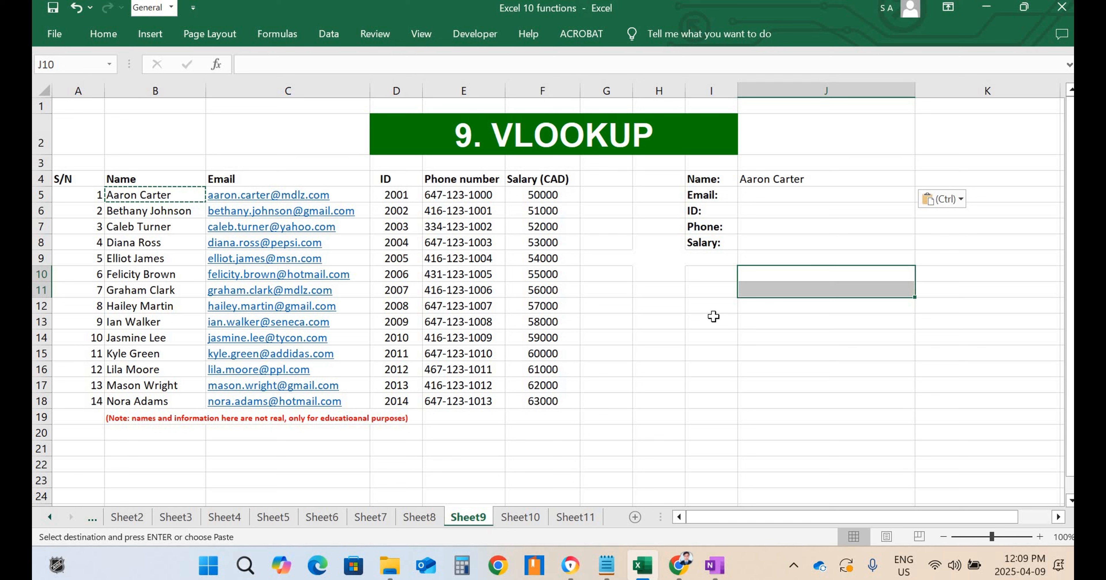
- Start a VLOOKUP formula in J5 for the email, with J4 as the lookup value and B4:F18 as the table array
left_click(759, 196)
type("=")
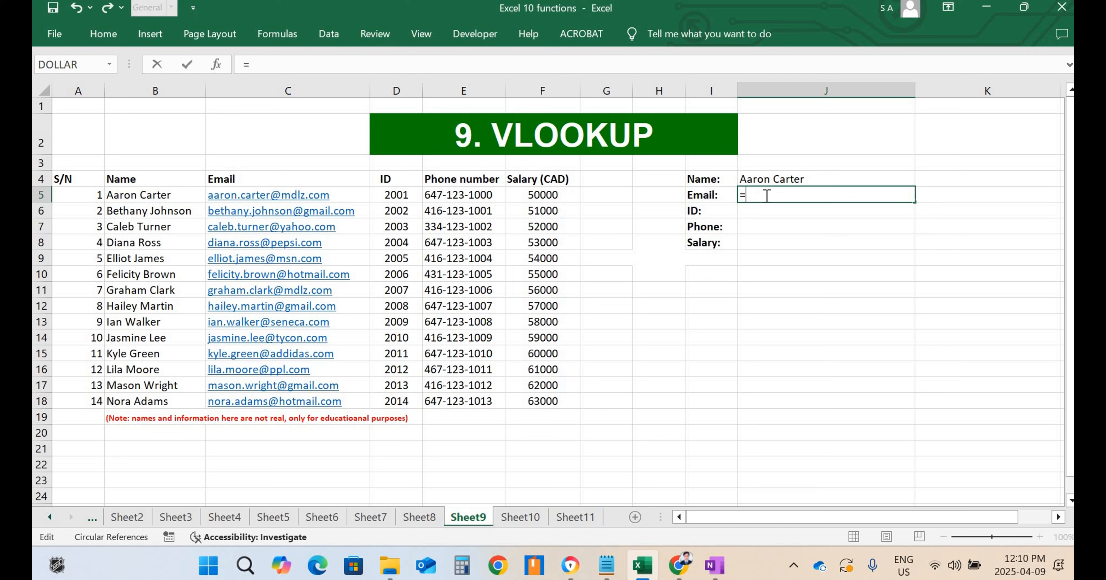
type("v")
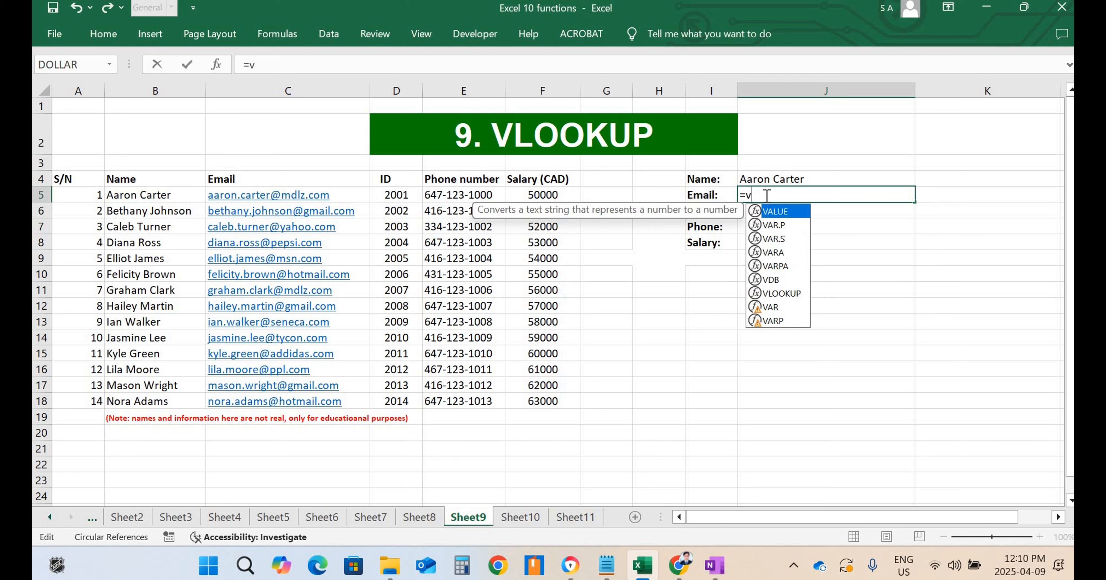
type("loo")
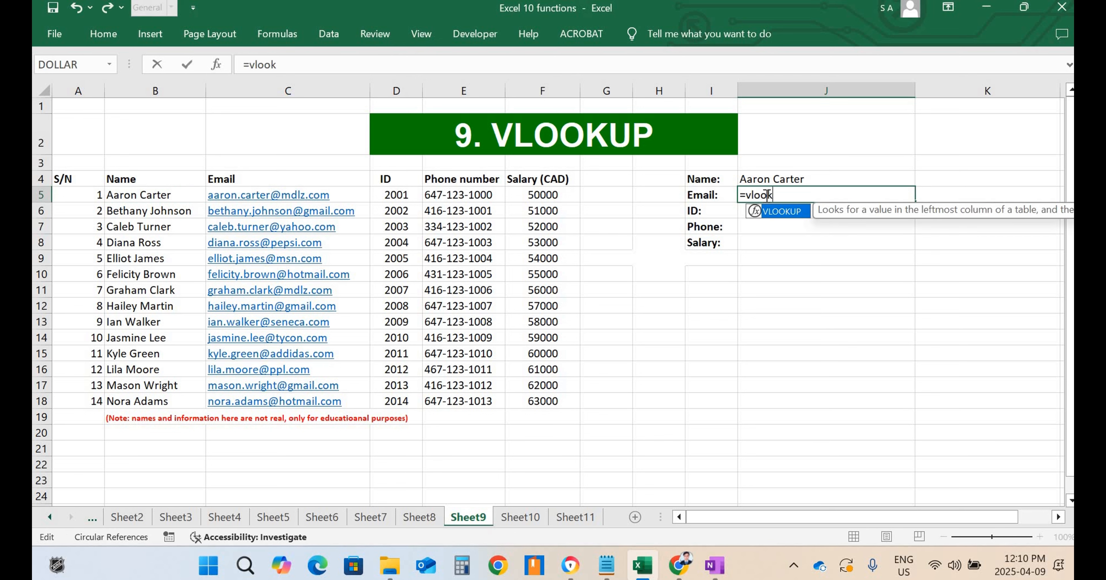
type("k")
key("Tab")
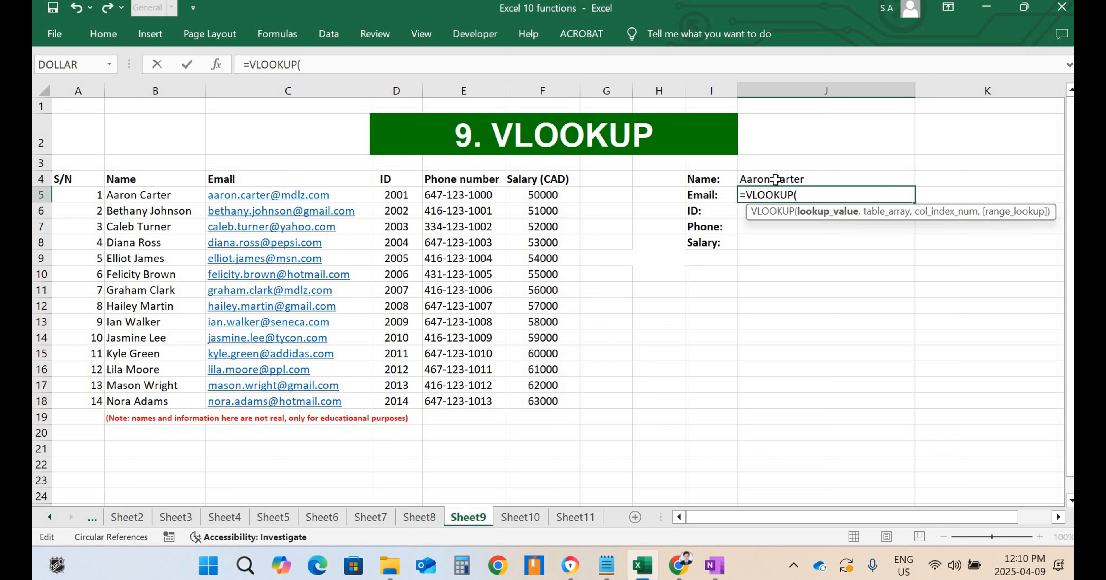
left_click(775, 179)
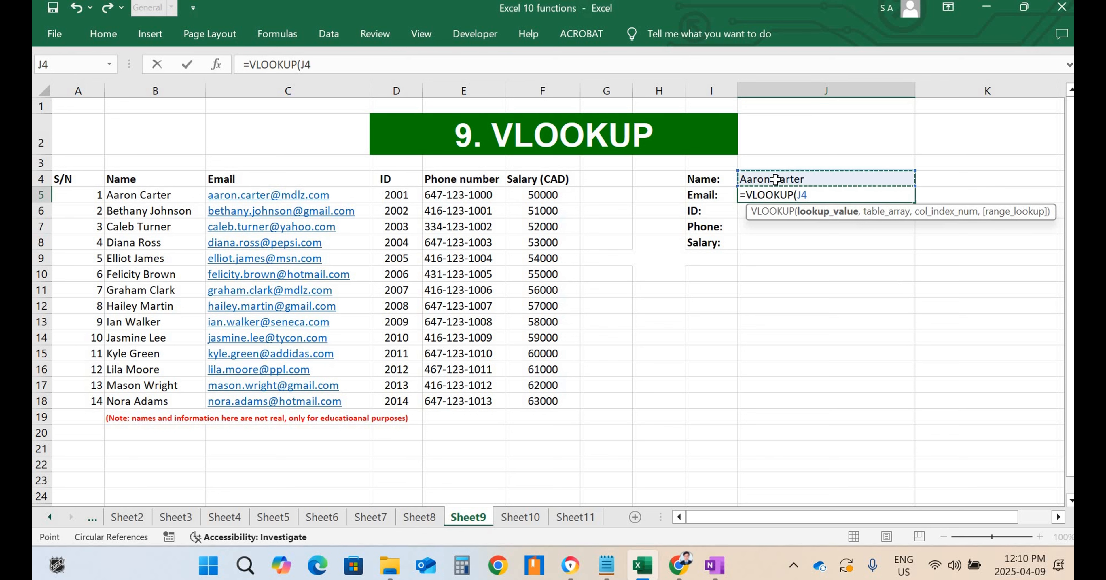
type(",")
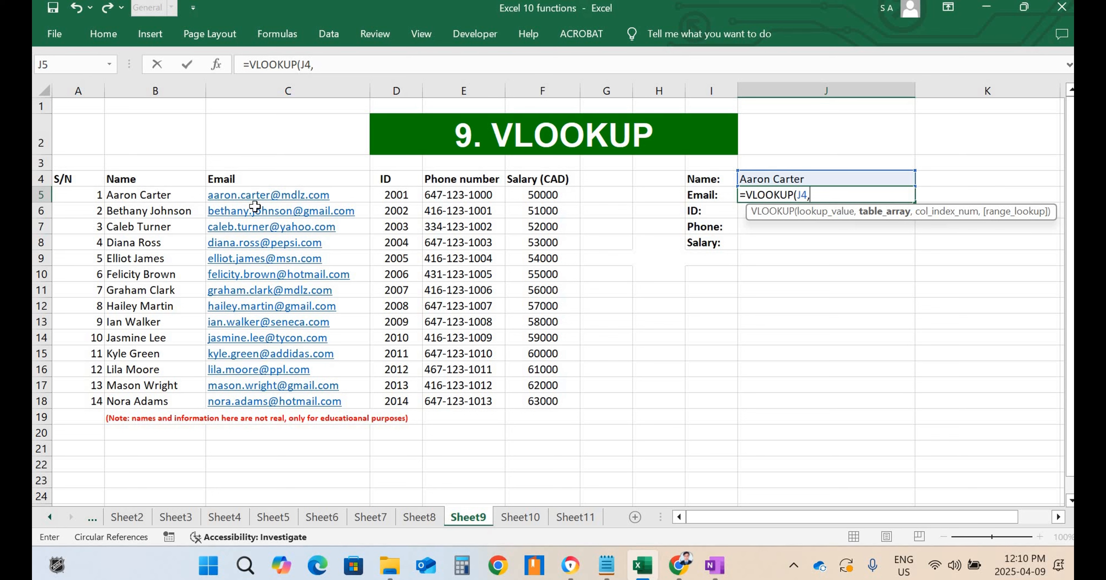
left_click_drag(116, 180, 567, 401)
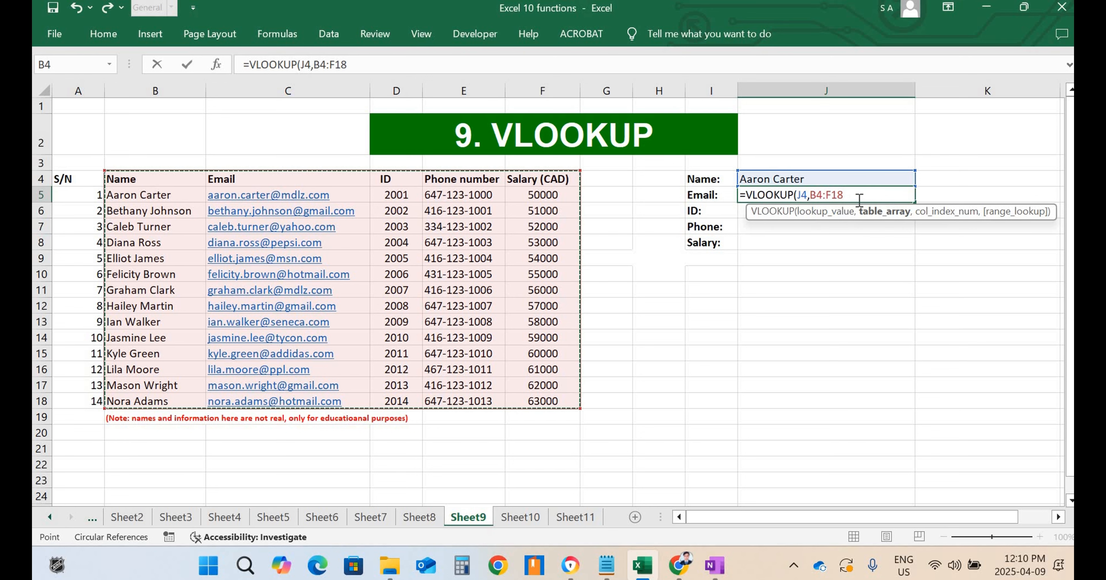
type(",")
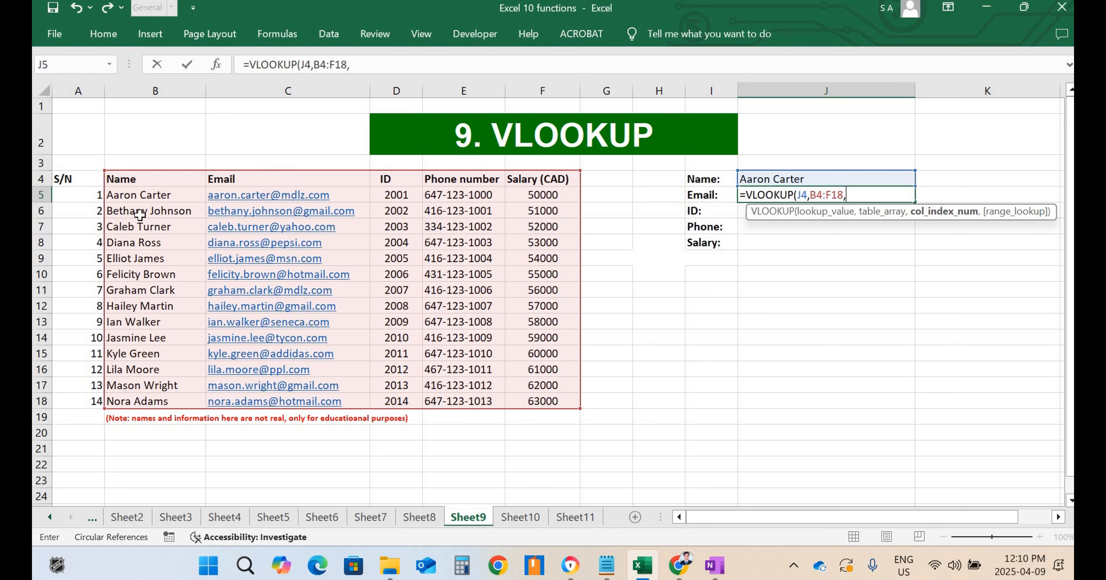
- Complete the J5 formula as =VLOOKUP(J4,B4:F18,2,FALSE), using column index 2 and an exact match
left_click(155, 88)
type(",")
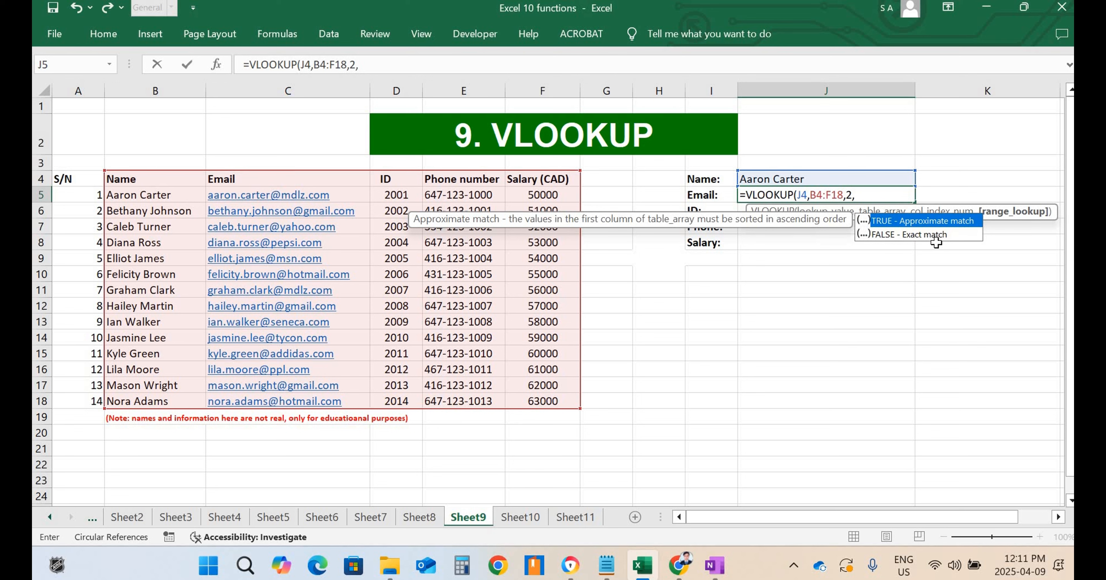
left_click(916, 240)
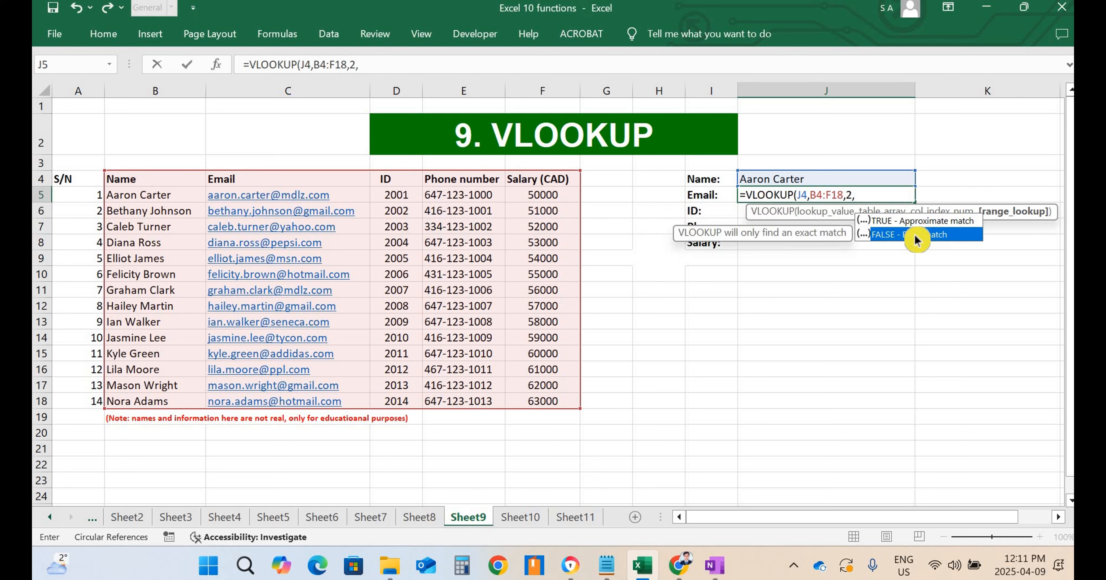
double_click(916, 237)
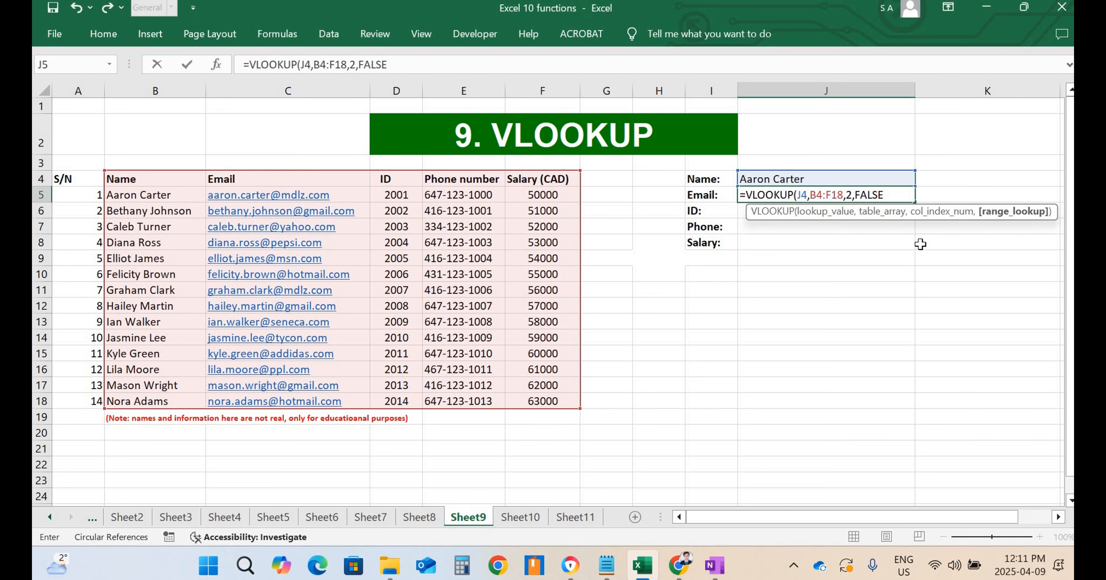
type(")")
key("Return")
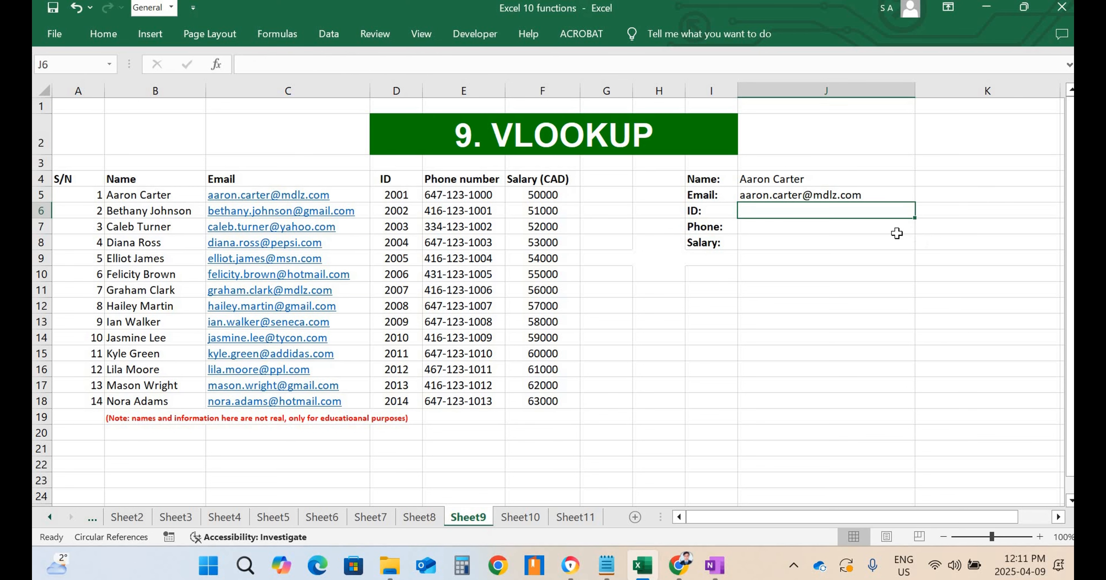
left_click(816, 369)
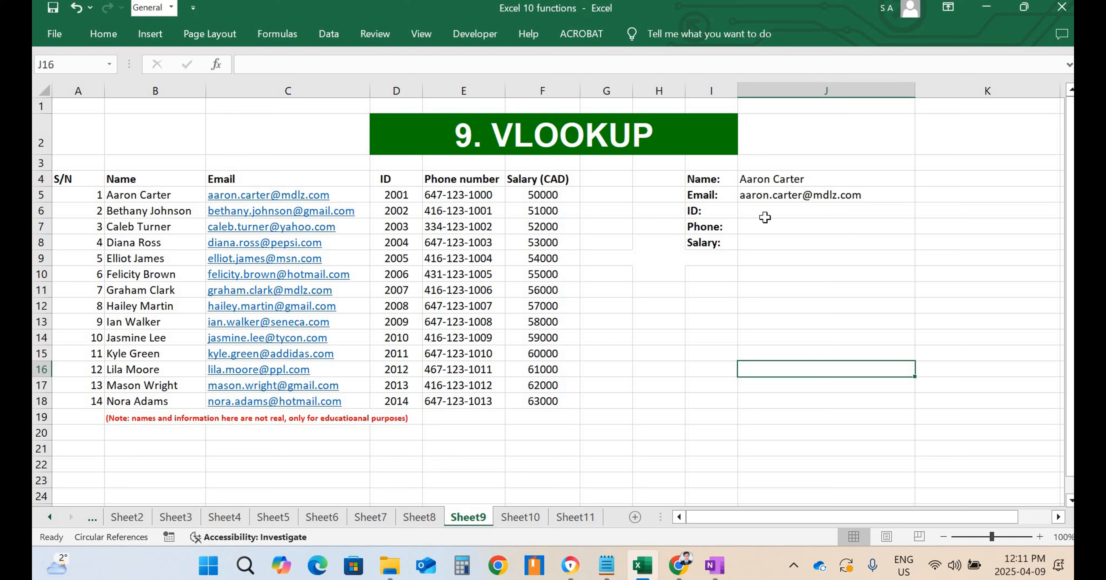
- Start a VLOOKUP formula in J6 for the ID, with J4 as the lookup value
left_click(756, 211)
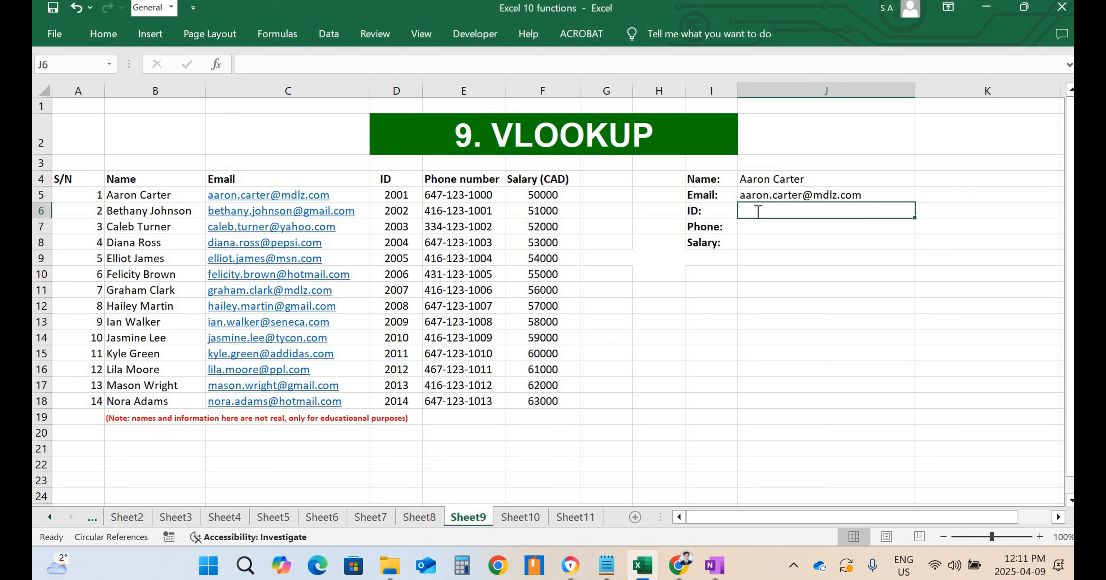
type("=")
key("Escape")
type("=")
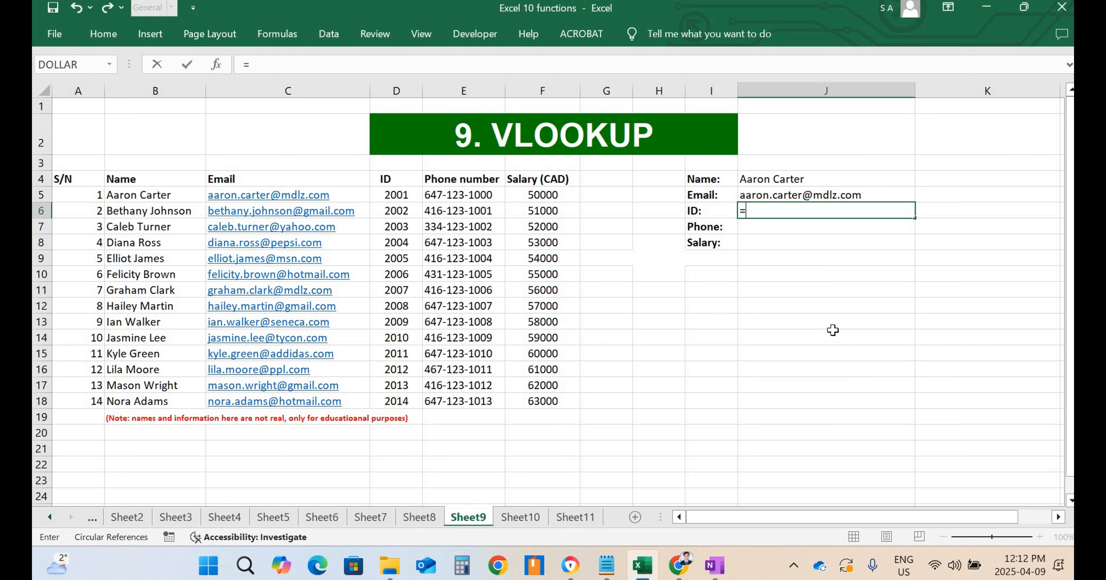
type("vloo")
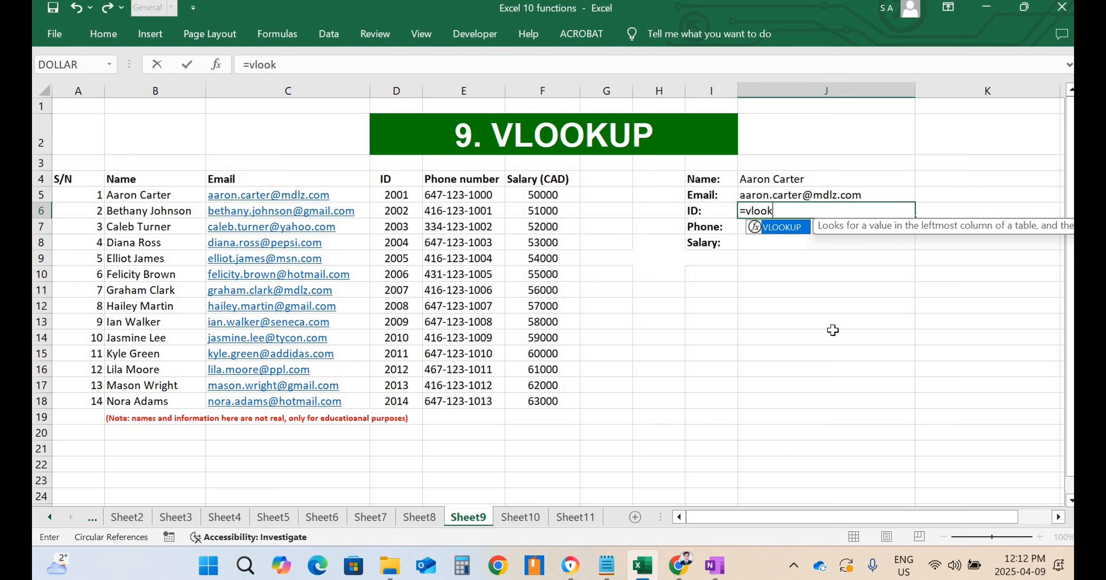
type("k")
key("Tab")
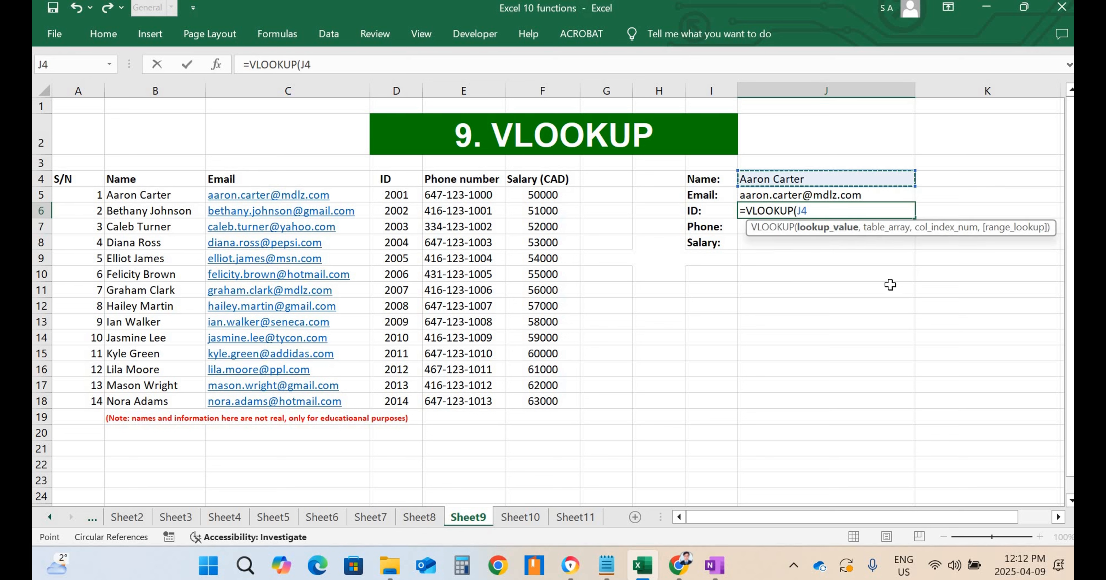
type(",")
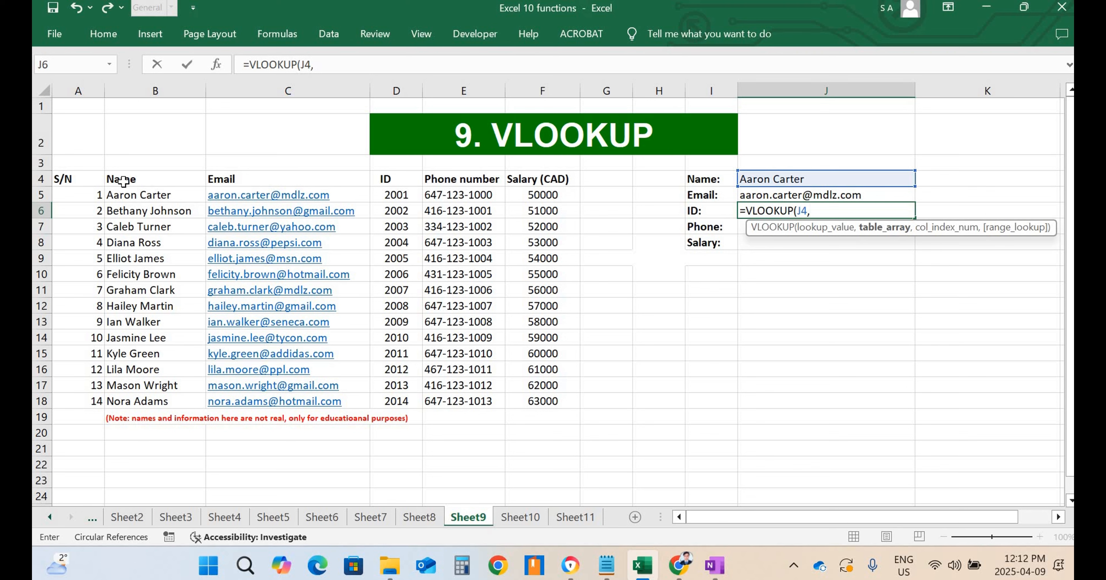
- Complete the J6 VLOOKUP with table array B4:F18, column index 3 and FALSE for an exact match
left_click_drag(118, 179, 555, 405)
type(",3")
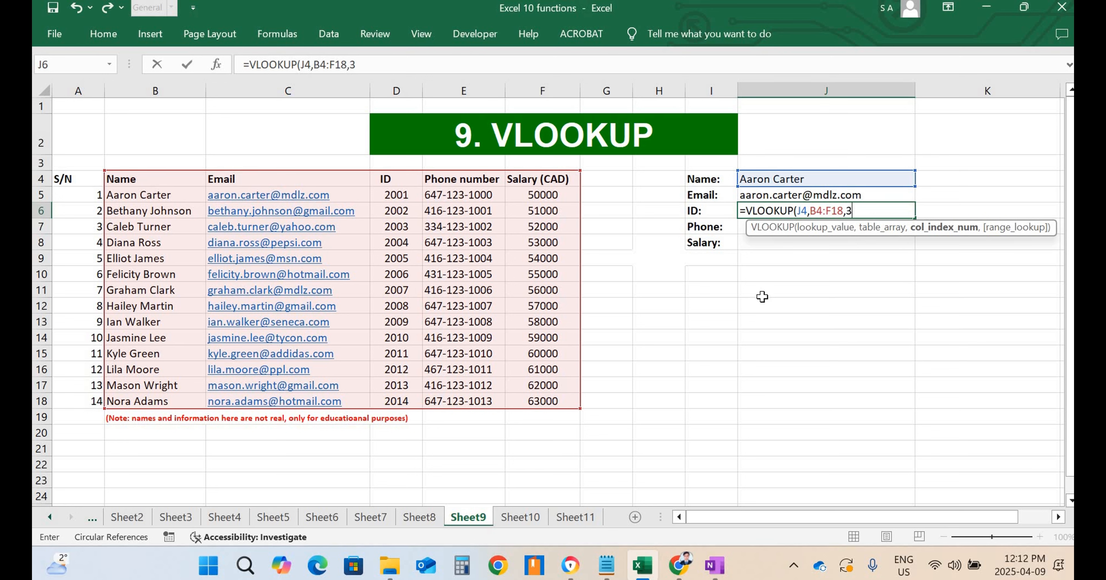
type(",")
key("Down")
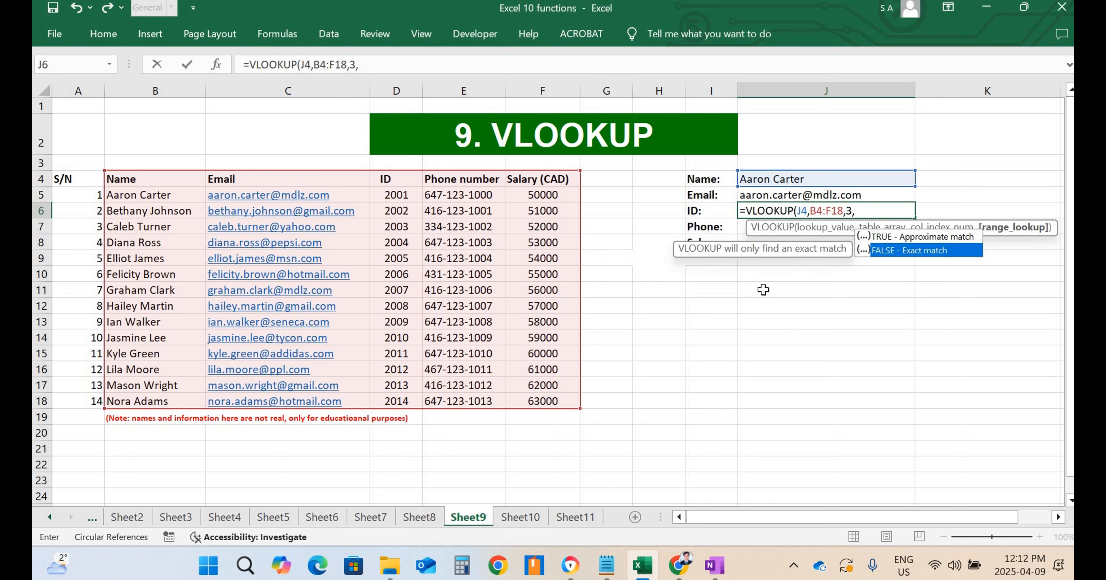
key("Return")
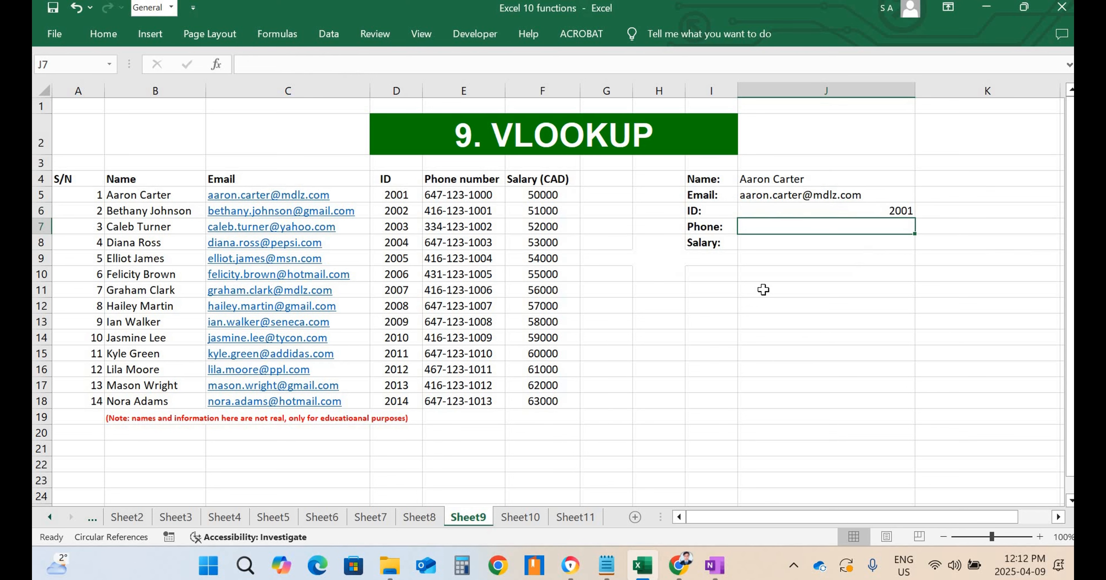
- Start a VLOOKUP formula in J7 for the phone number, with J4 as the lookup value
left_click(791, 287)
left_click(775, 229)
type("=")
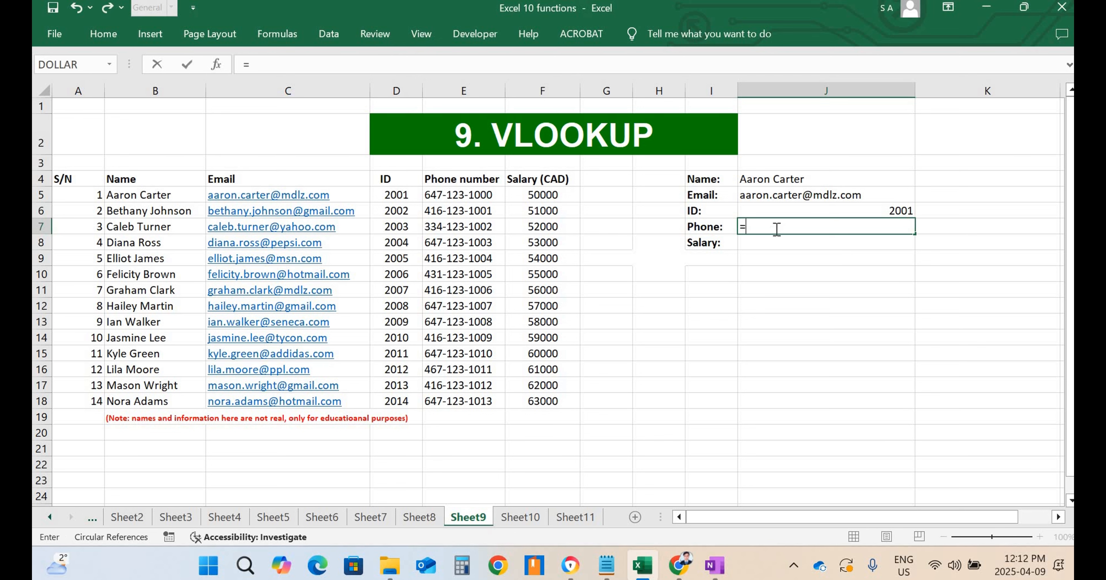
type("vlook")
key("Tab")
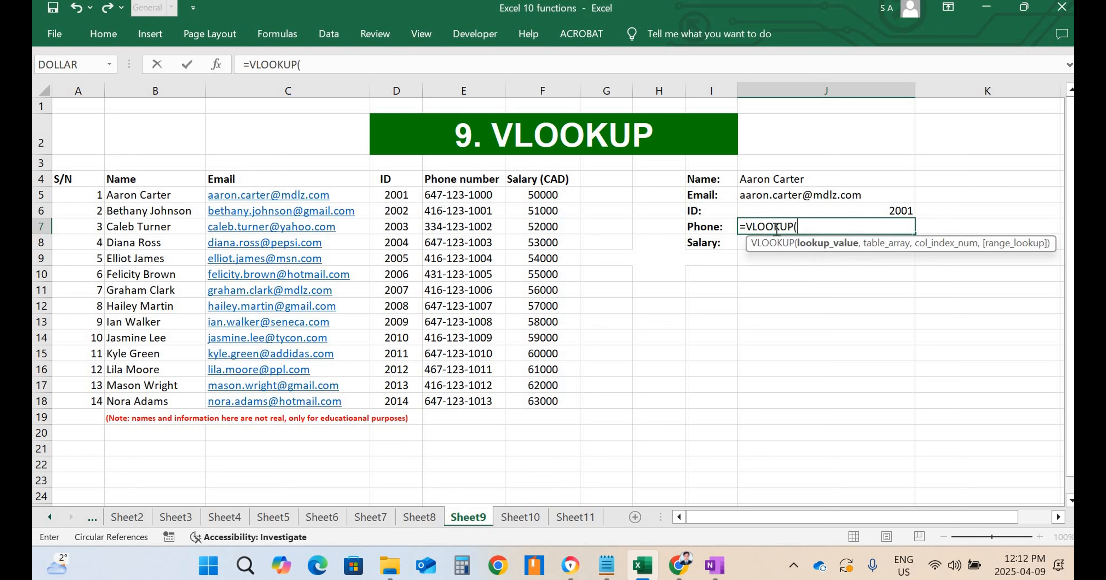
left_click(766, 180)
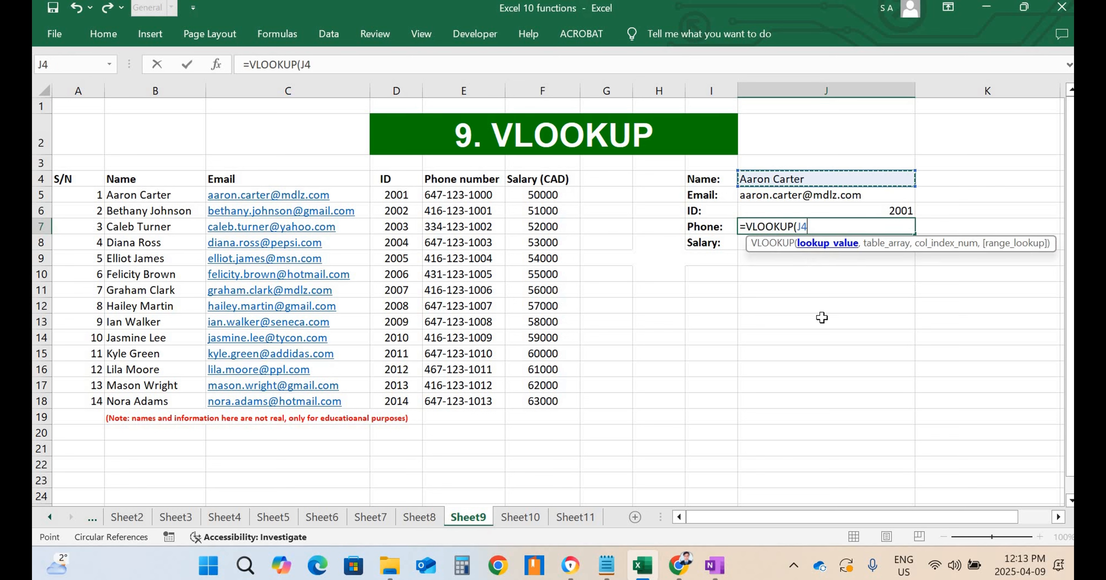
type(",")
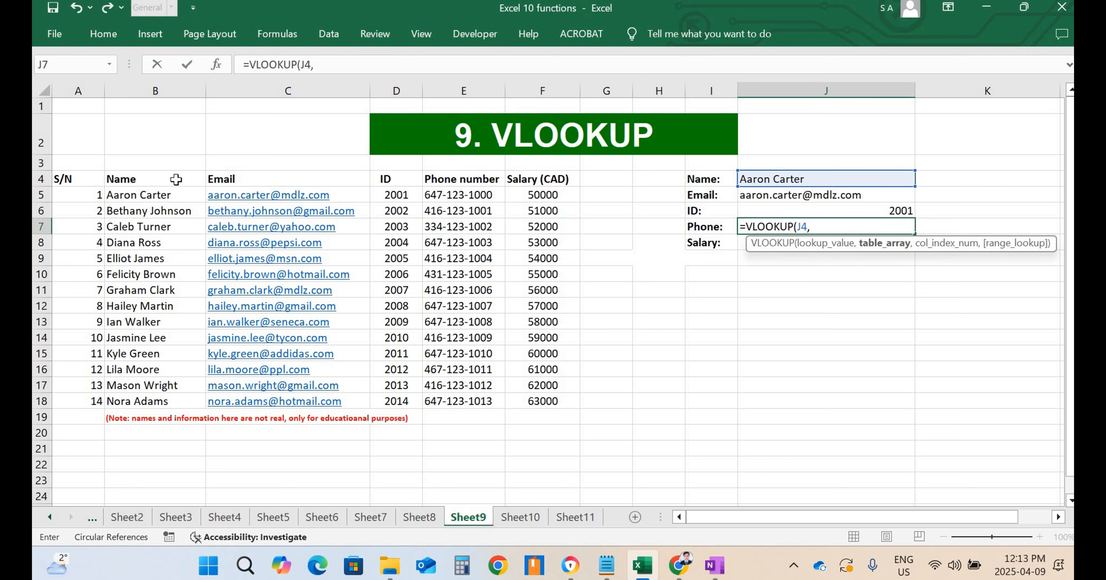
- Complete the J7 VLOOKUP with table array B4:F18, column index 4 and FALSE for an exact match
left_click(135, 179)
left_click_drag(477, 273, 528, 402)
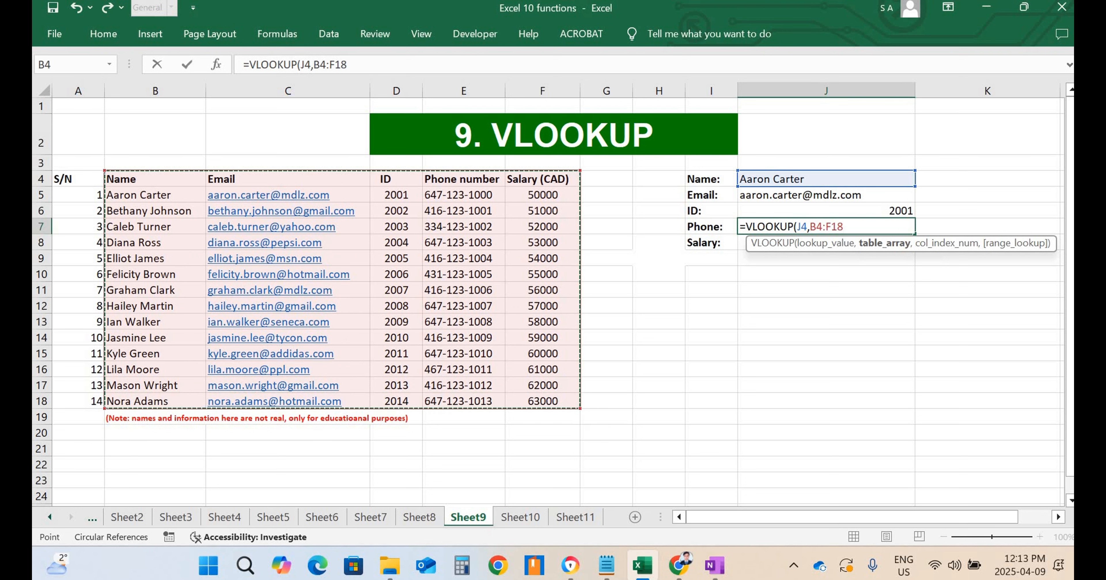
type(",4")
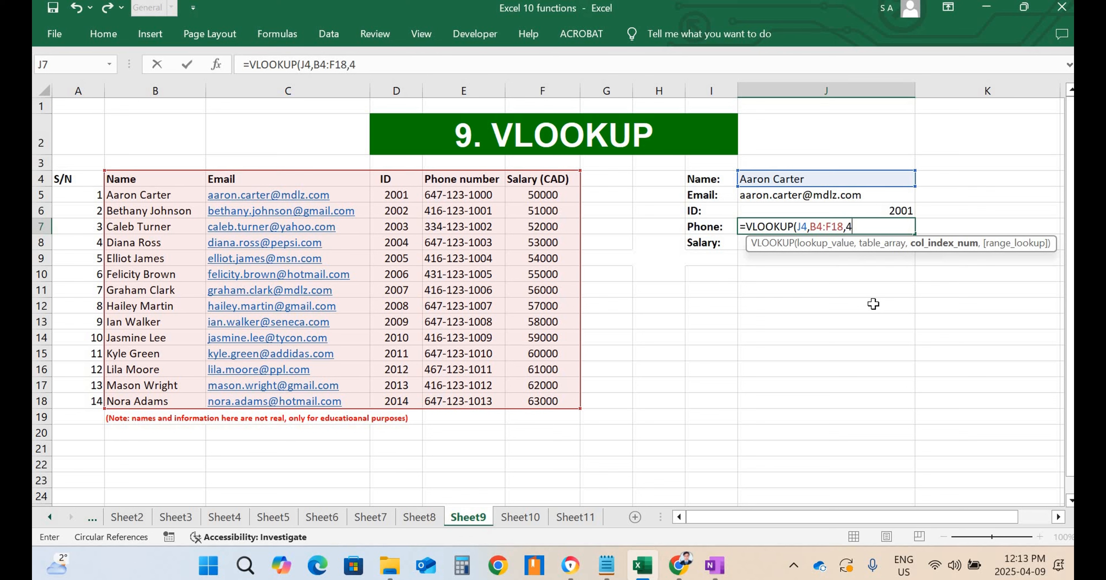
type(",")
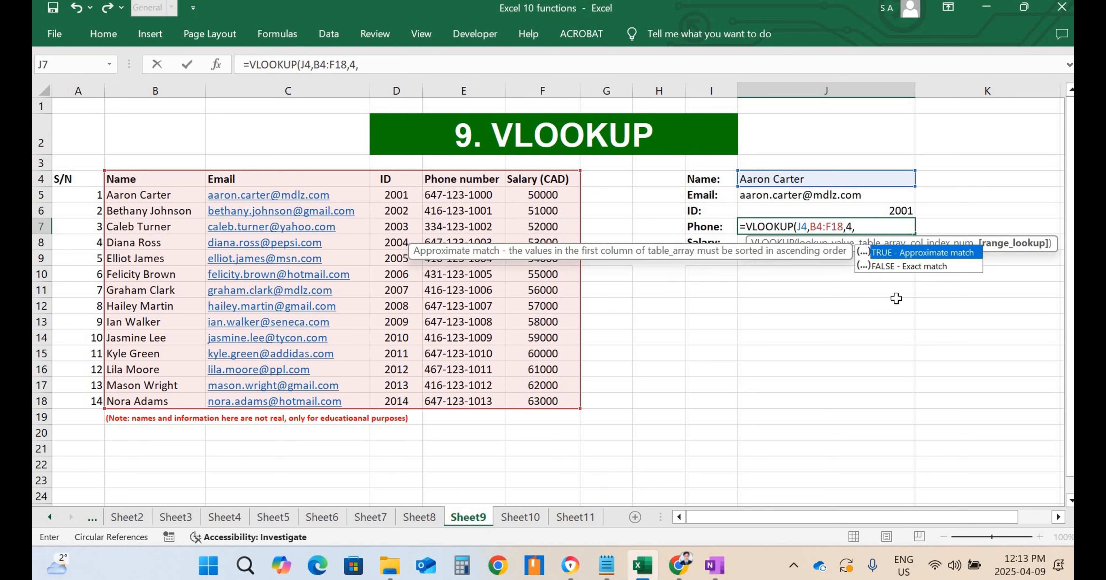
key("Down")
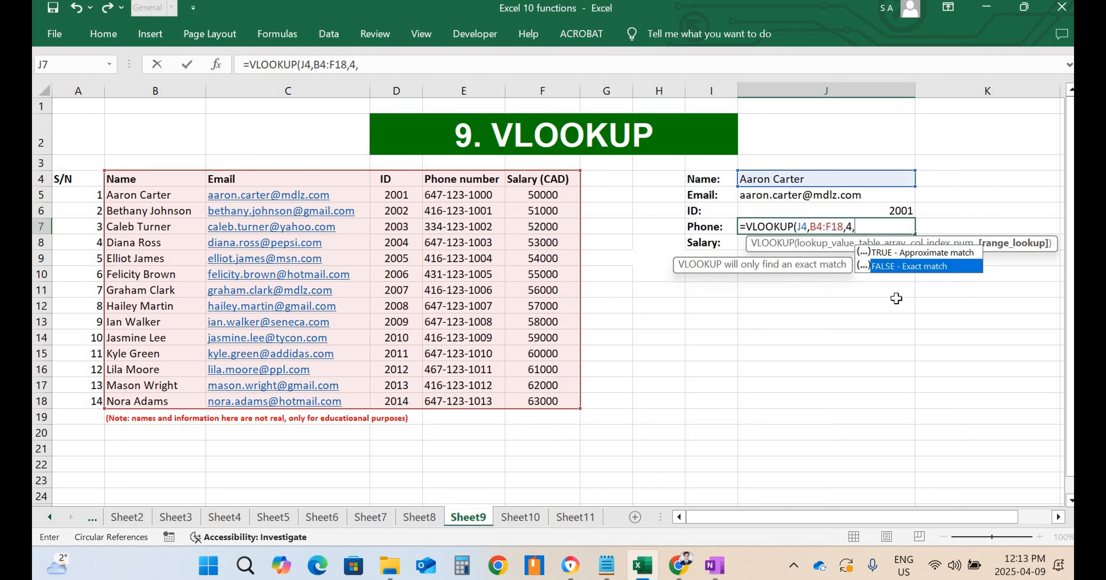
key("Return")
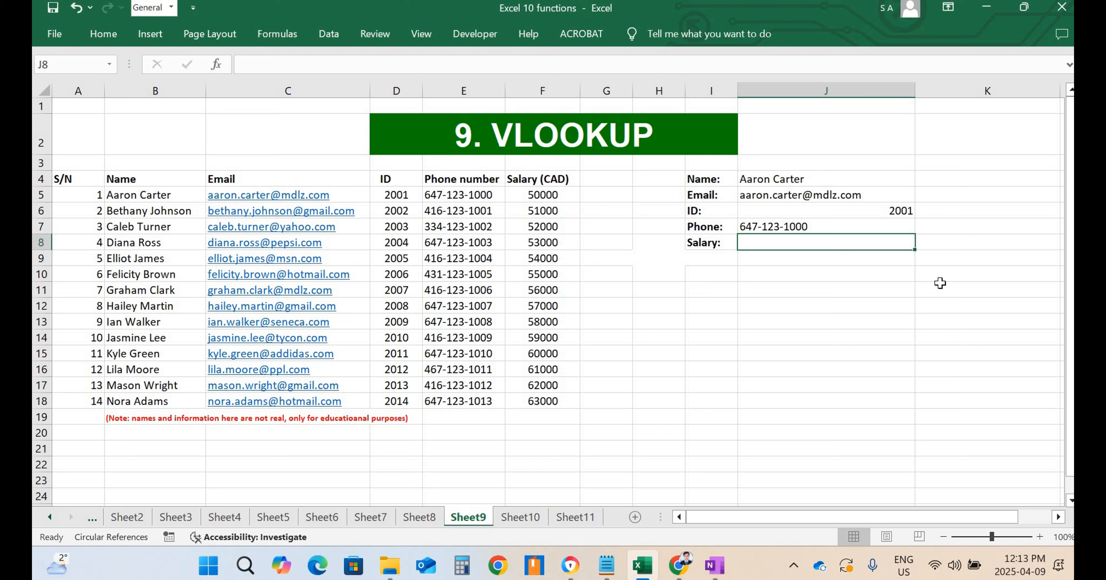
- Start a VLOOKUP formula in J8 for the salary, with J4 as the lookup value
left_click(885, 308)
left_click(767, 248)
type("=vlookup")
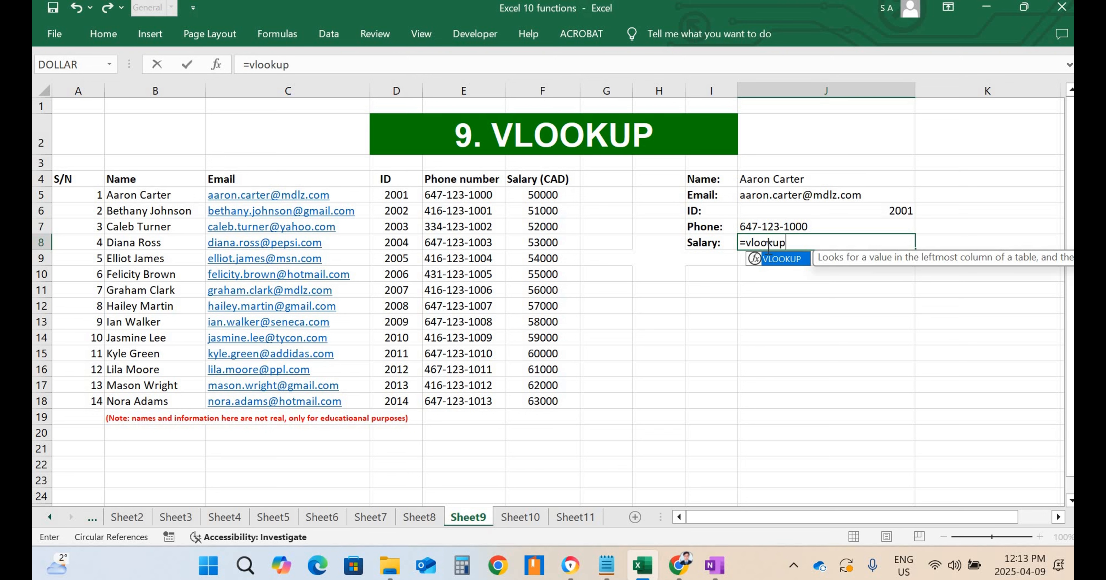
type("(")
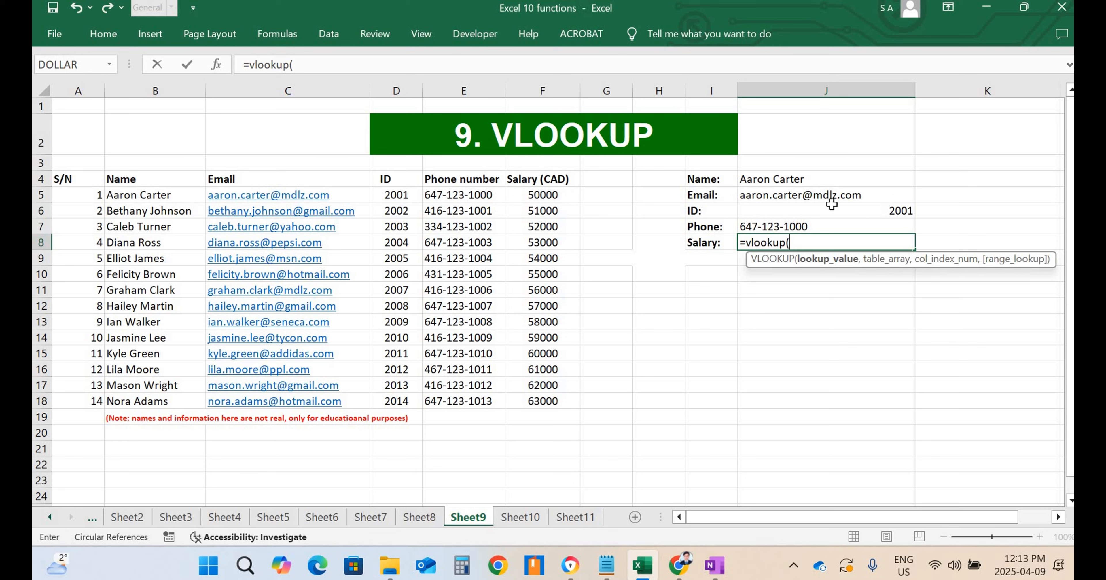
left_click(784, 178)
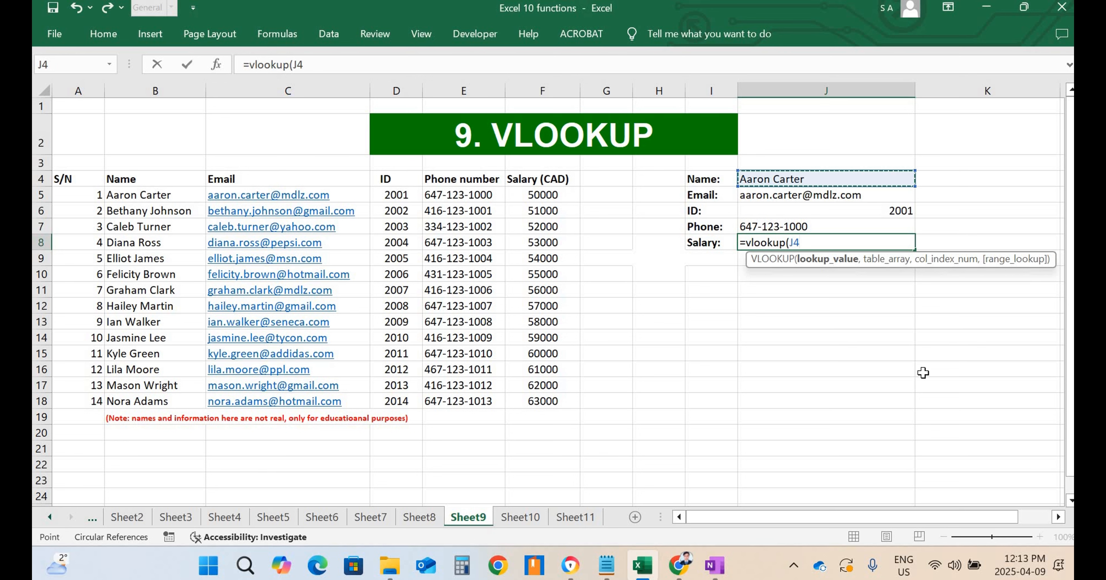
type(",")
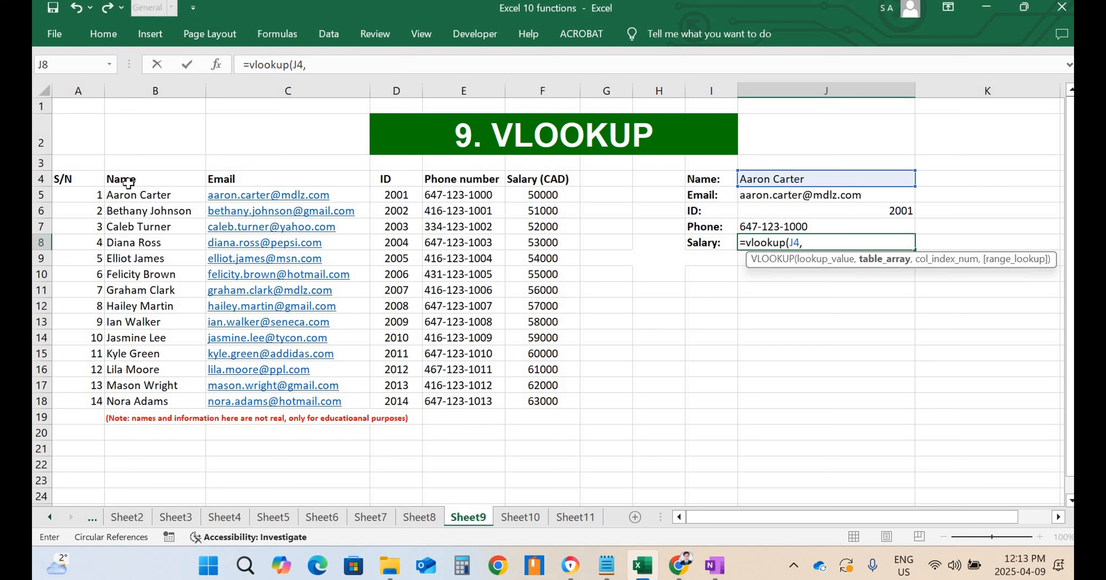
- Complete the J8 VLOOKUP with table array B4:F18, column index 5 and FALSE for an exact match
left_click_drag(125, 180, 566, 393)
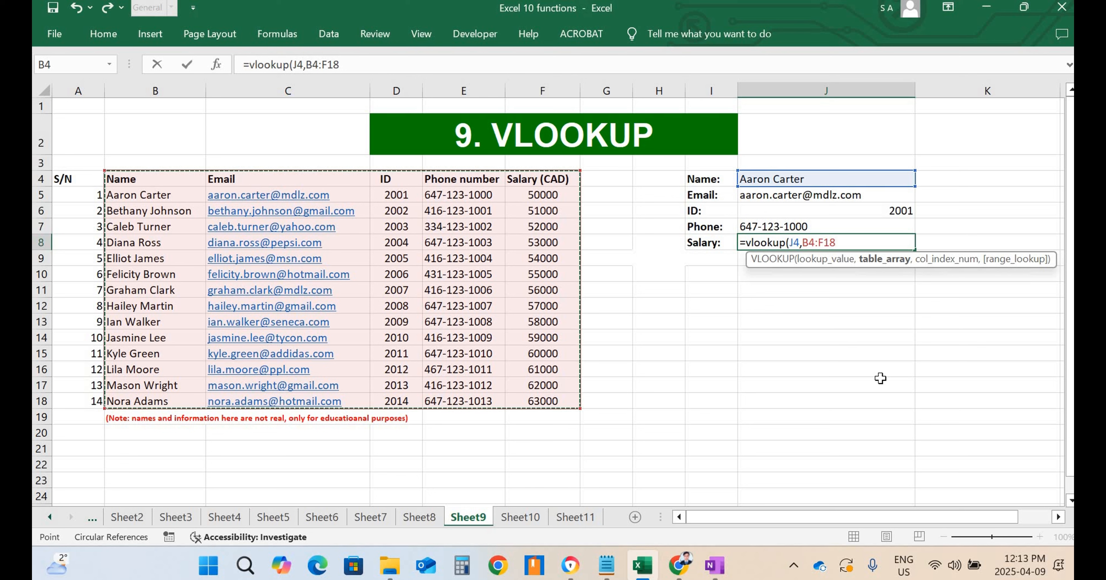
type(",")
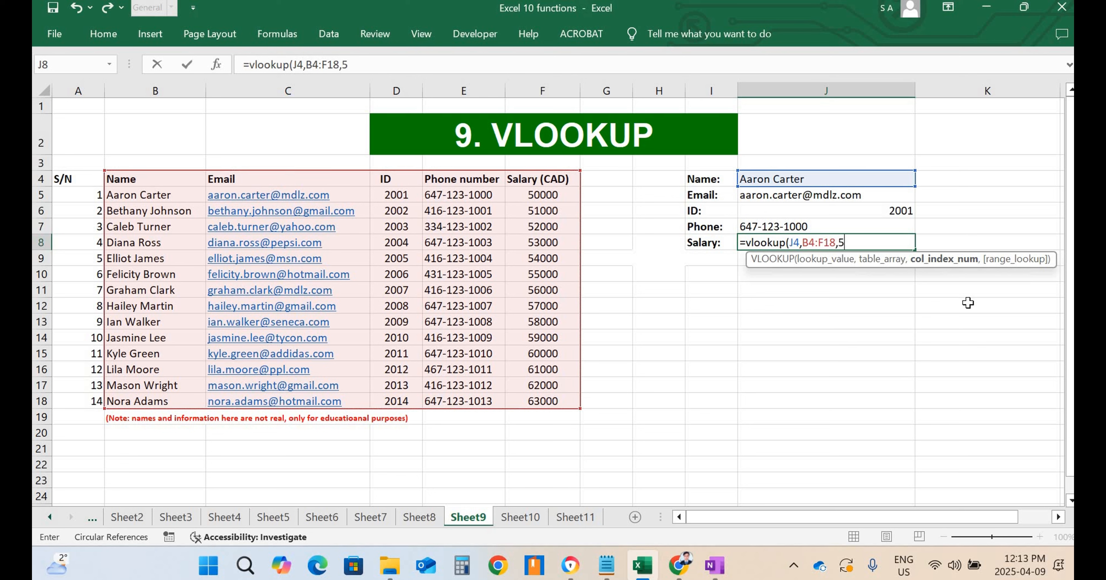
type("5,")
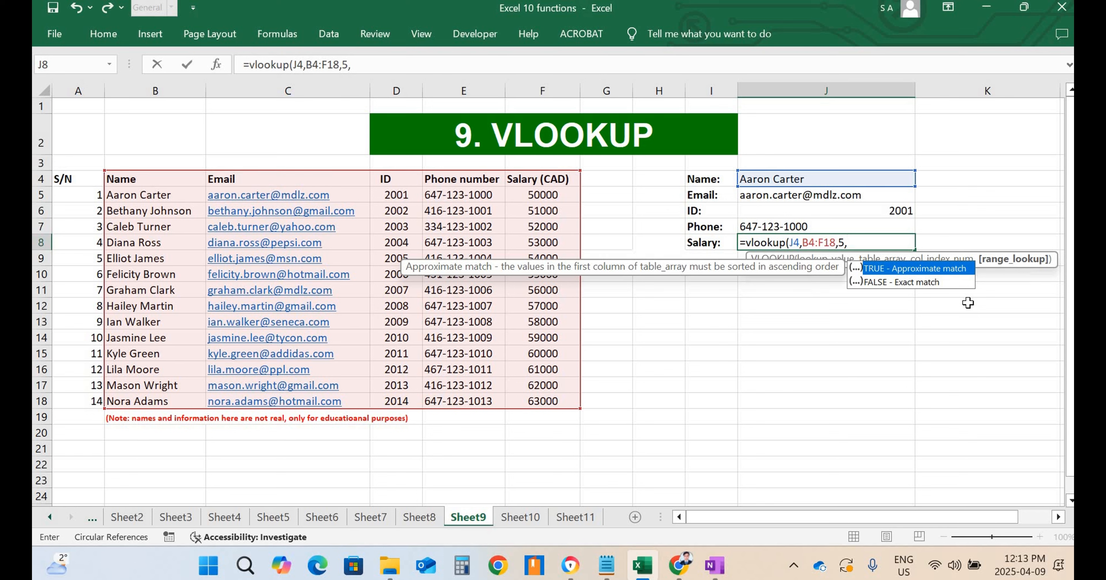
key("Down")
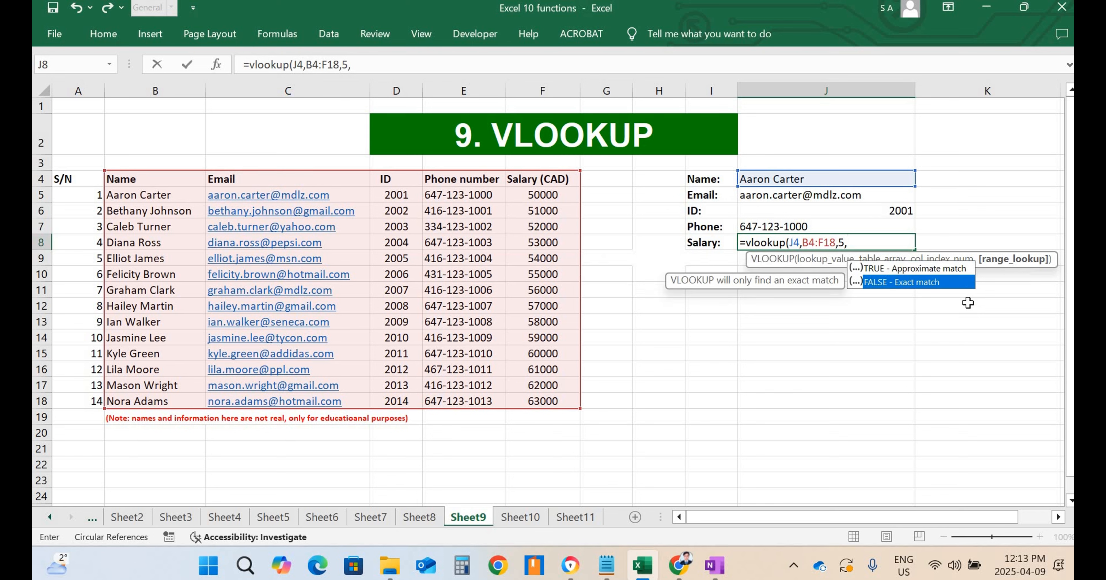
key("Return")
left_click(892, 433)
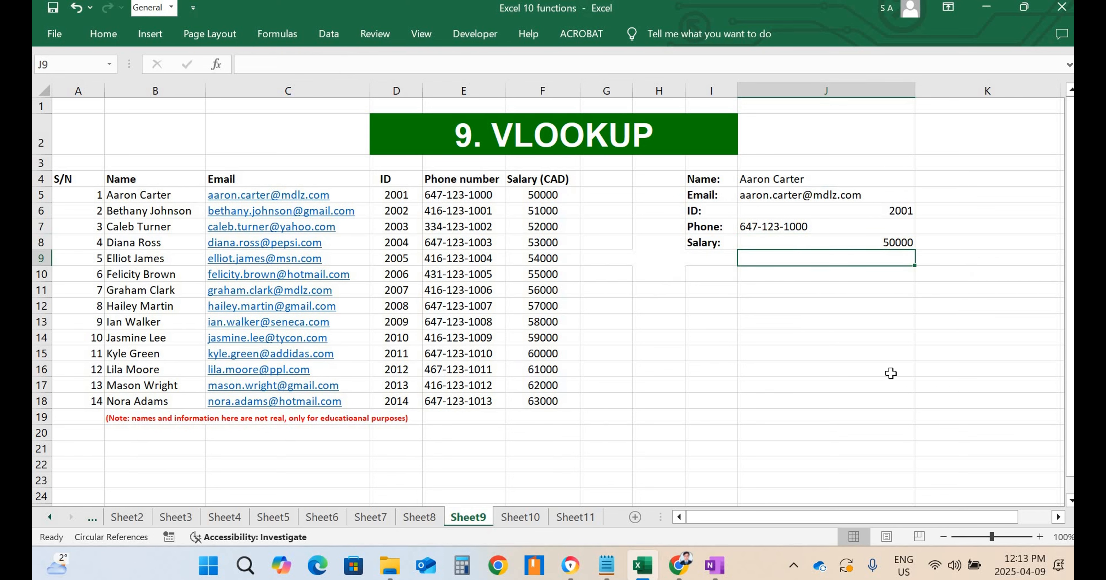
- Center the name and lookup results in J4:J8 horizontally
left_click_drag(812, 179, 824, 241)
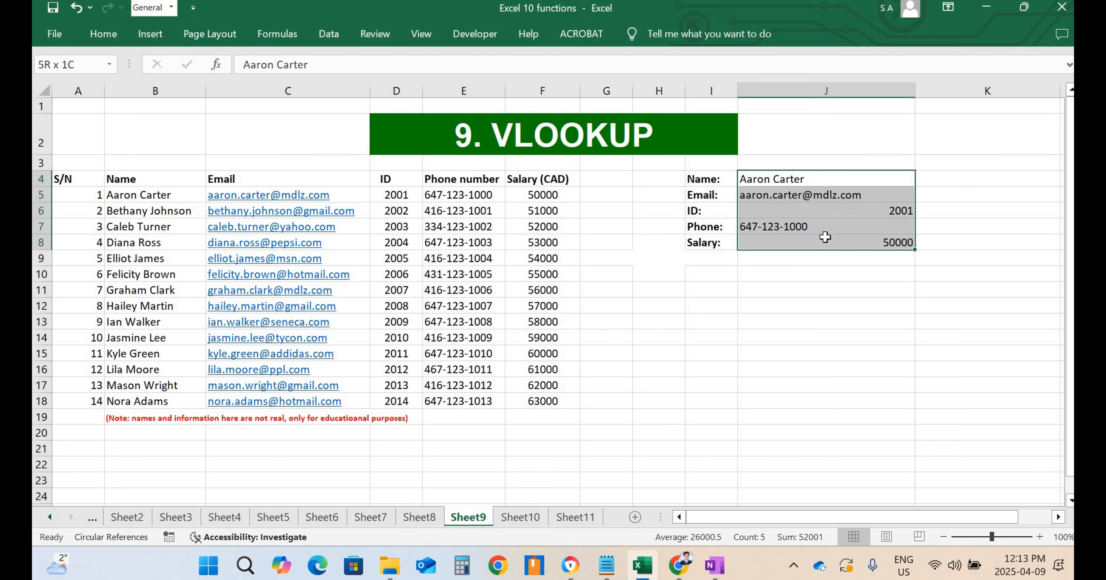
left_click(103, 33)
left_click(328, 90)
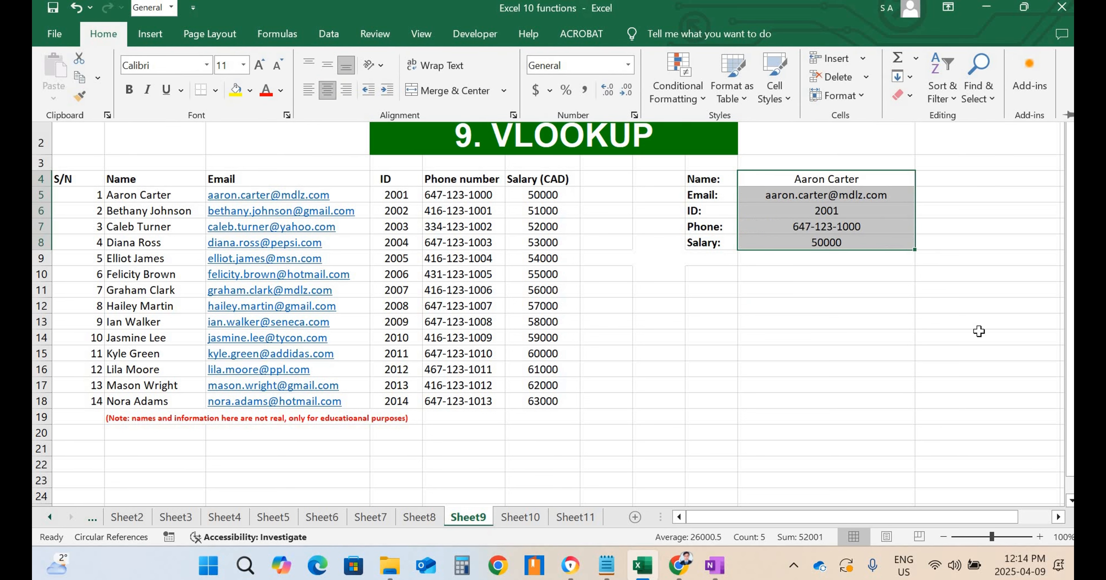
left_click(872, 356)
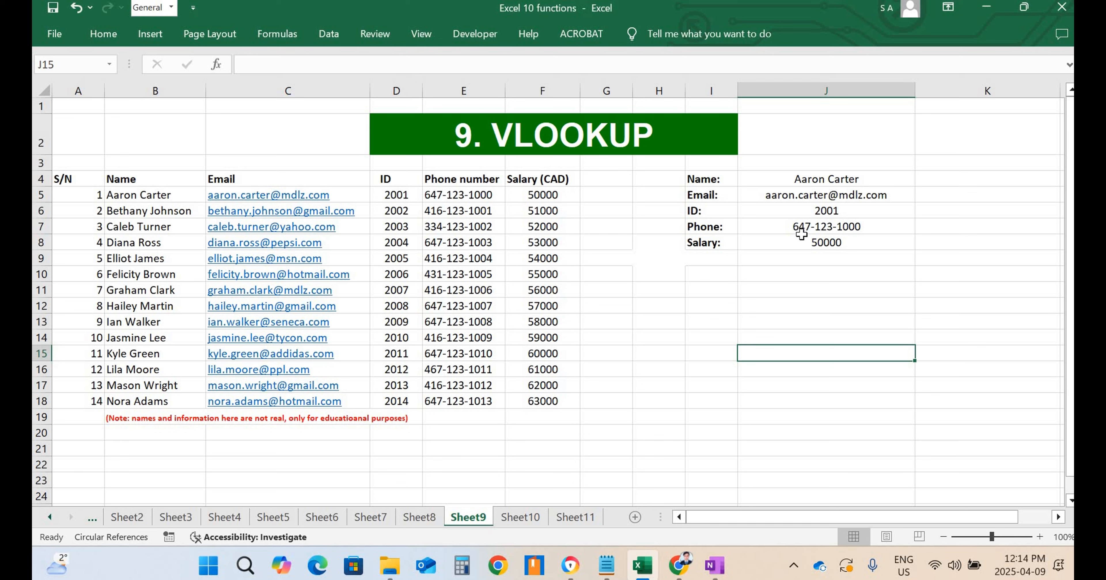
left_click(863, 229)
left_click(815, 185)
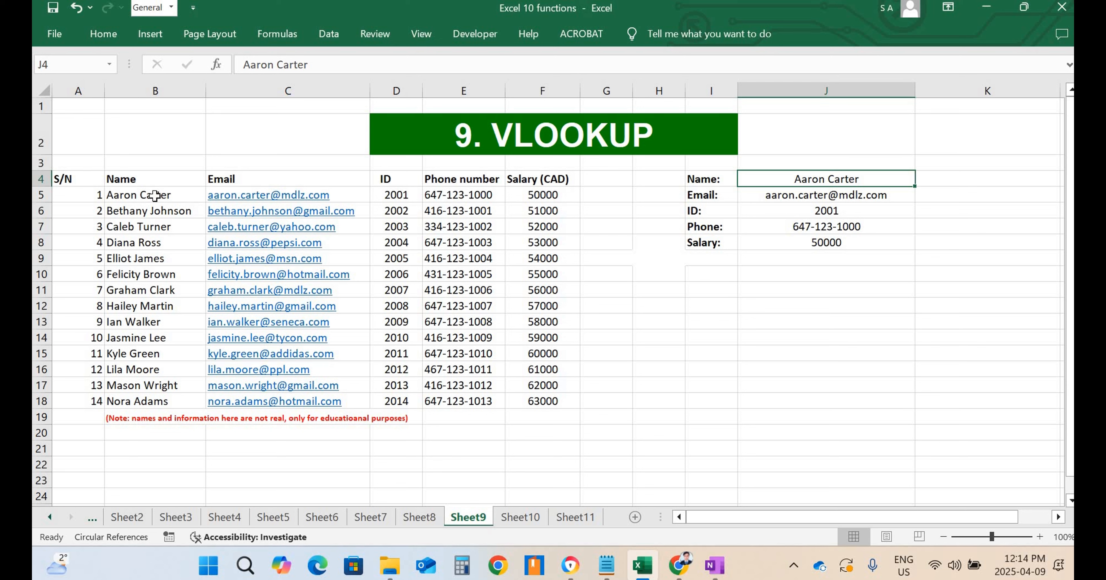
left_click(412, 199)
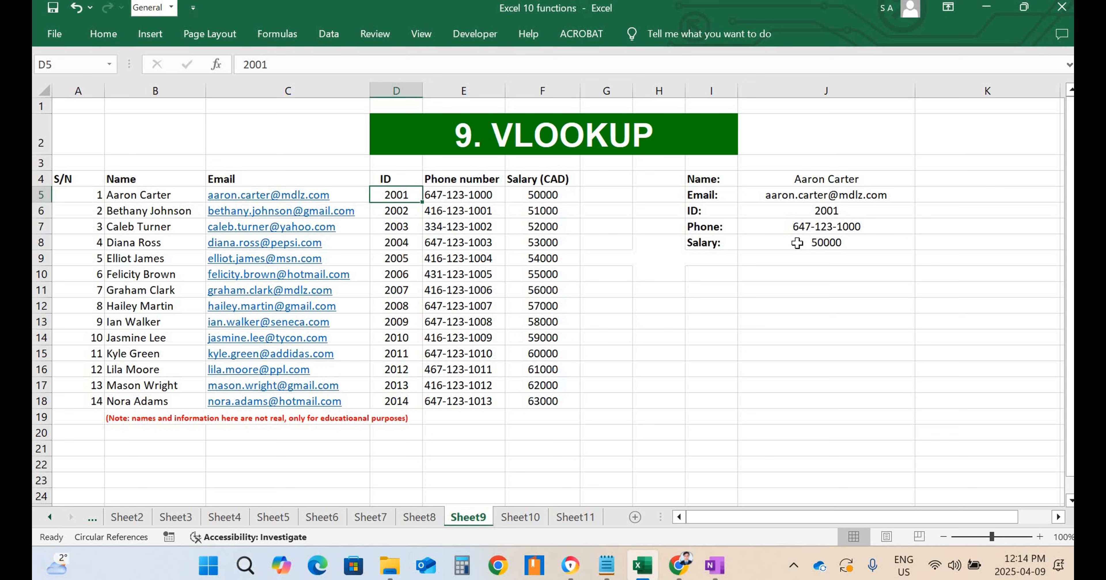
left_click(839, 178)
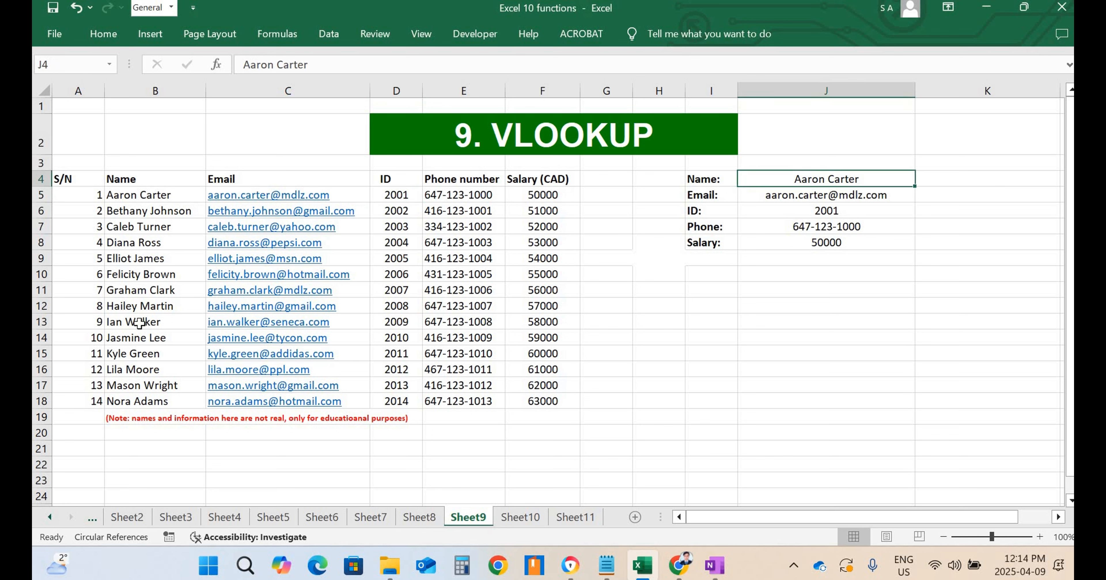
- Test the VLOOKUP results by replacing the lookup name in J4 with the name from B13, and select J5:J8 for review
left_click(169, 325)
left_click(838, 180)
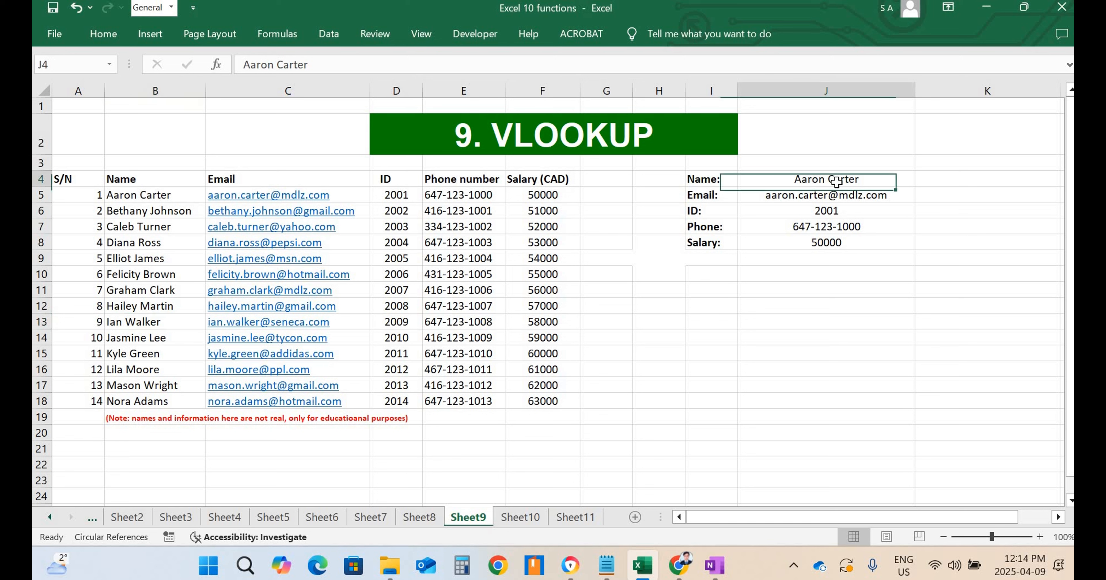
type("Ia")
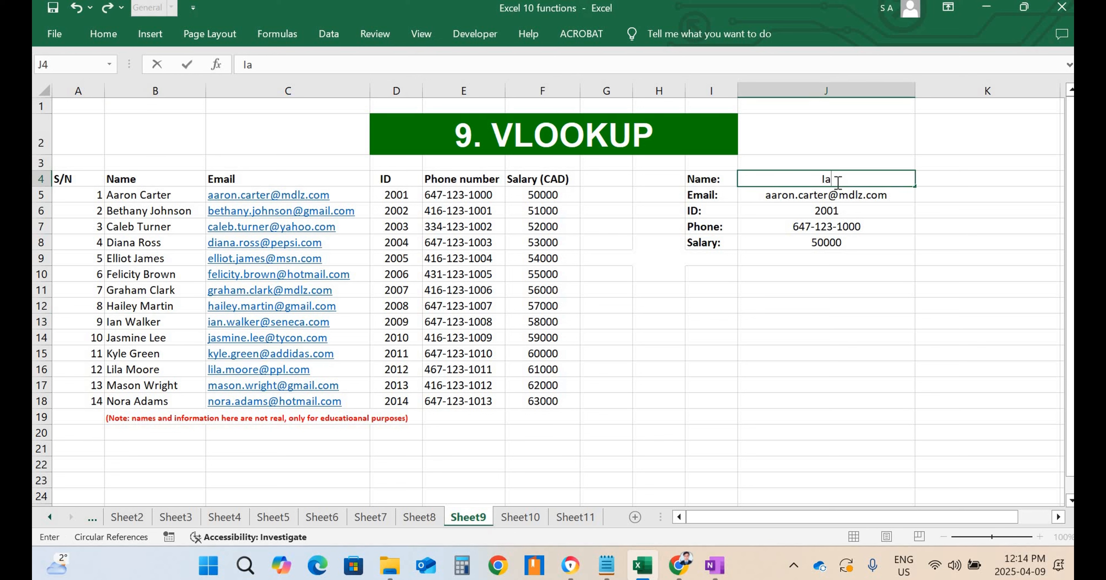
type("n Walker")
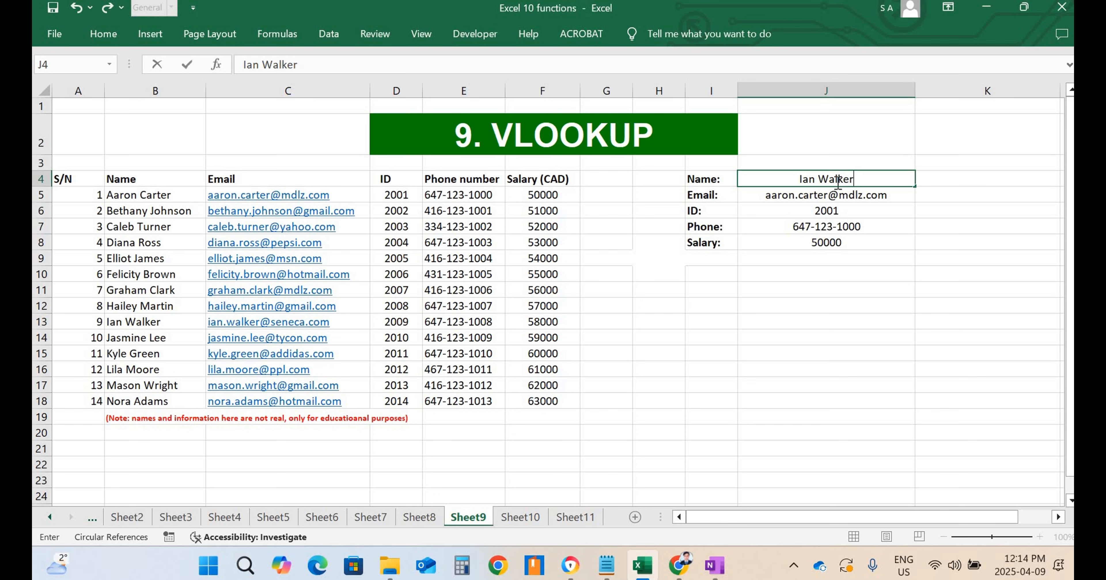
left_click(927, 306)
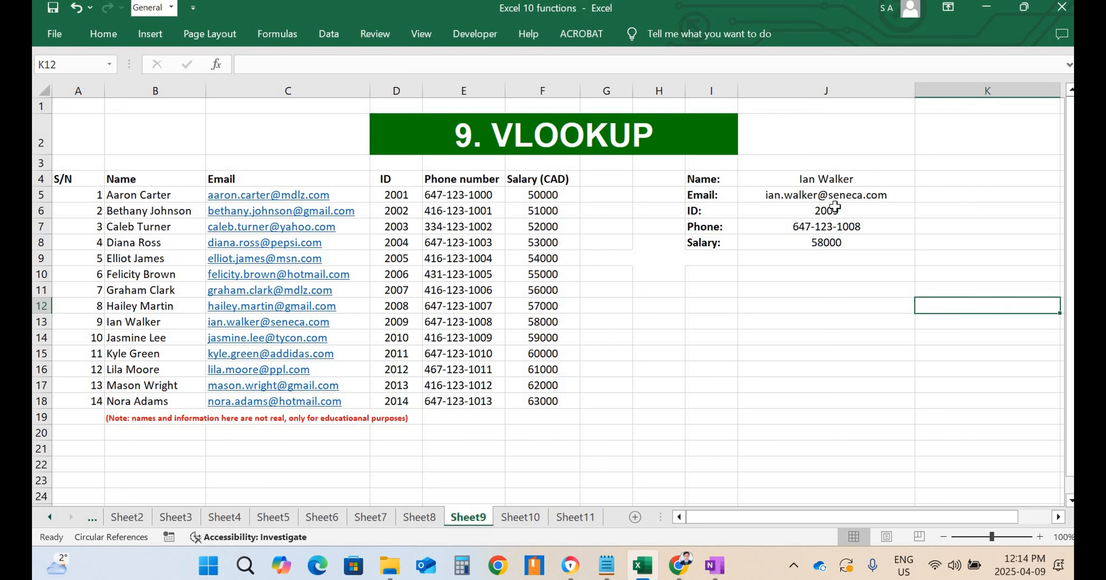
left_click_drag(857, 240, 820, 195)
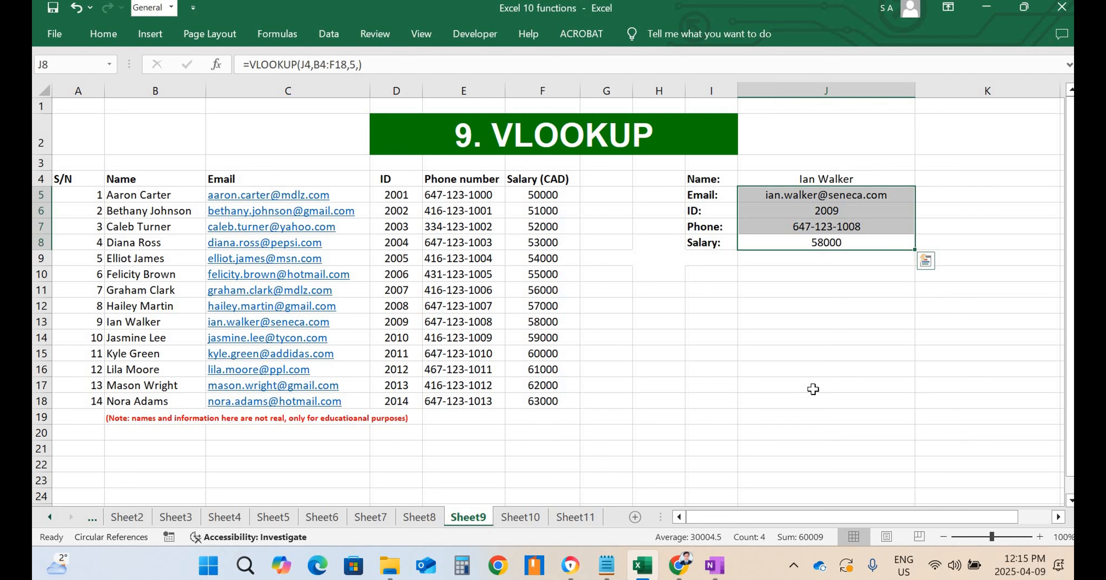
- Replace the lookup name in J4 with the name listed as S/N 14 in the table
left_click(829, 177)
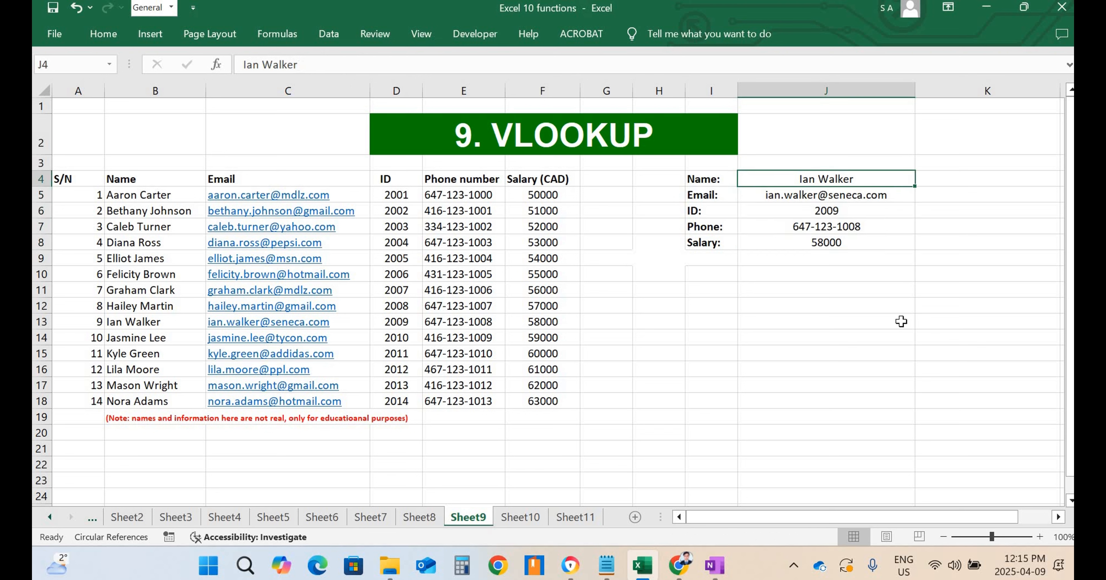
type("Nora A")
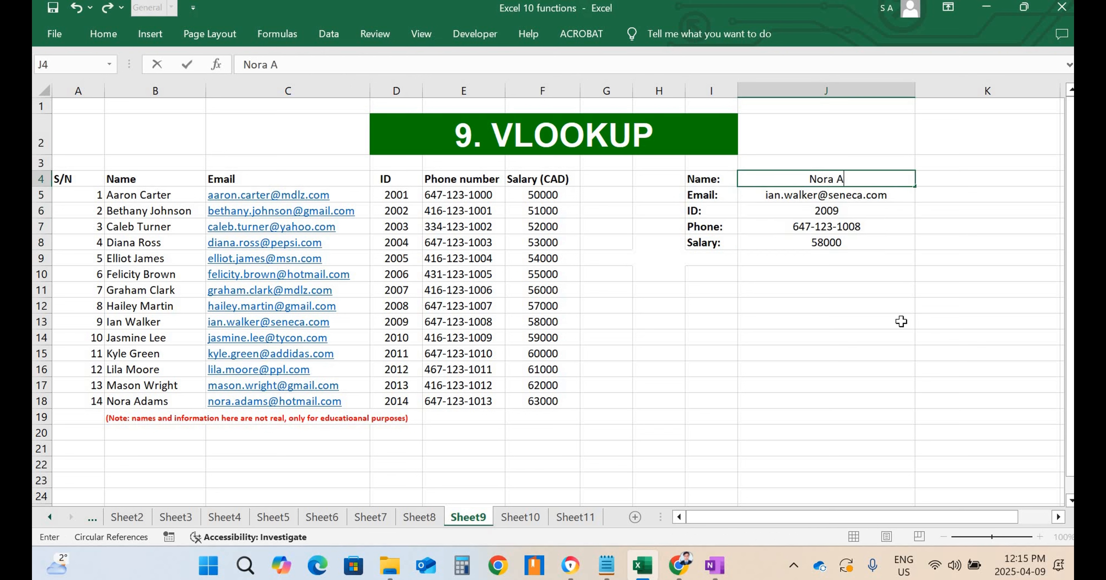
type("dams")
left_click(879, 353)
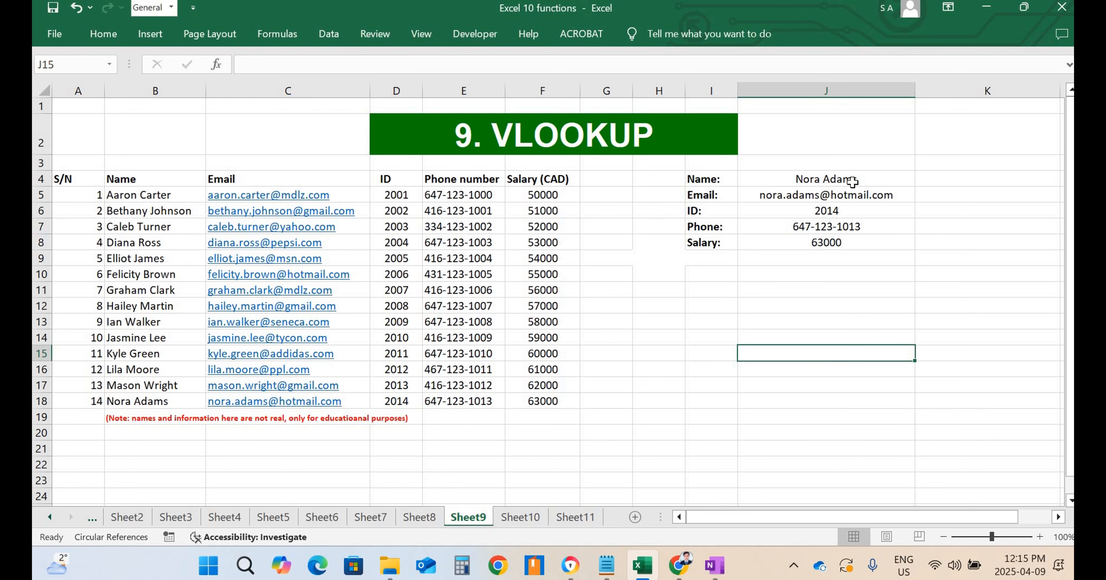
left_click(749, 413)
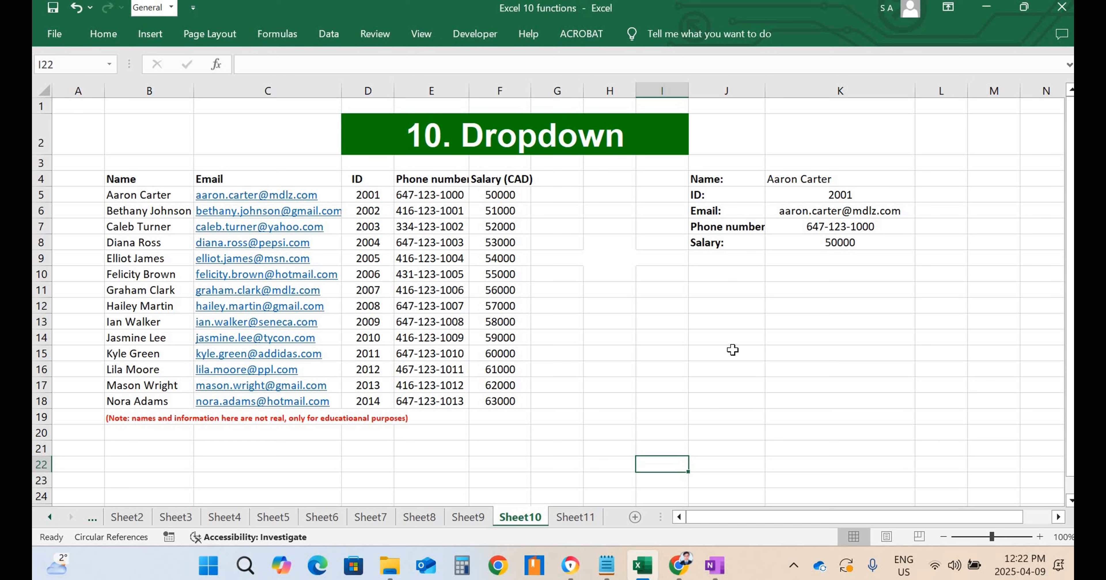
- Try the dropdown in K4 on Sheet10 by choosing the name from B8, followed by the name from B11
left_click(912, 181)
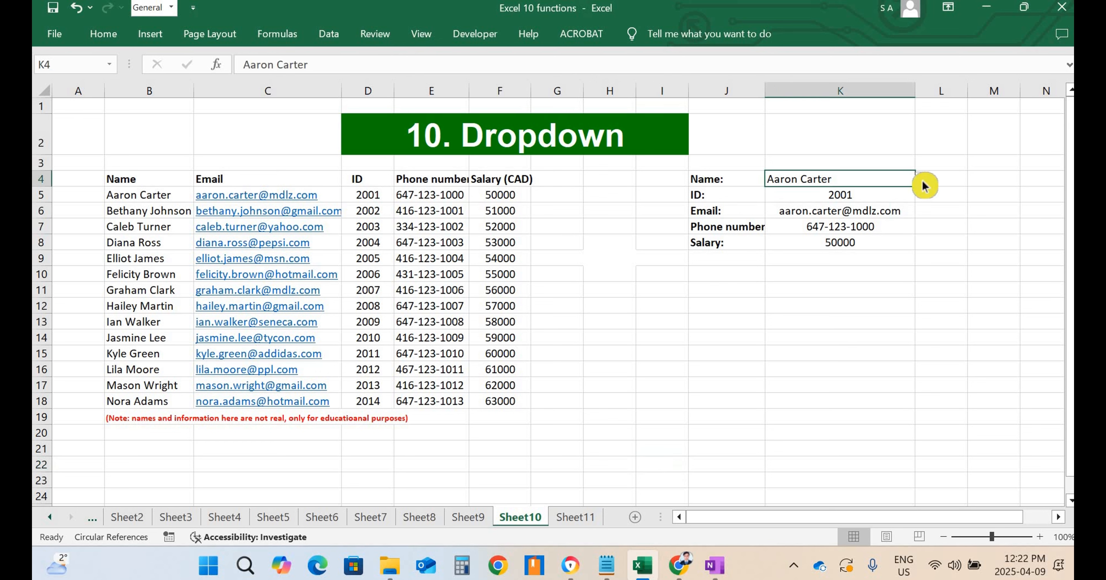
left_click(922, 179)
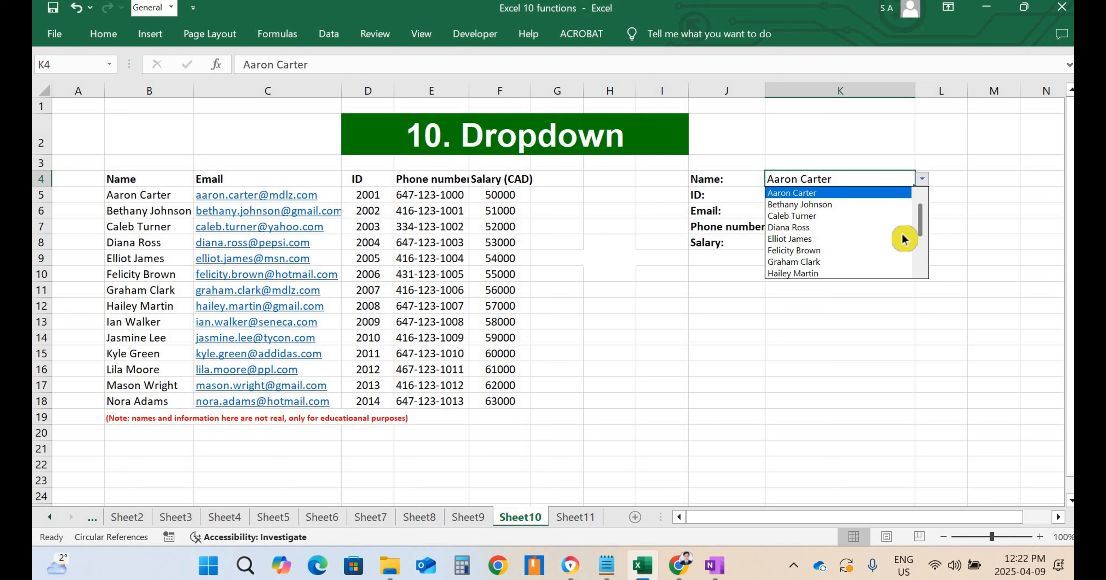
left_click(903, 225)
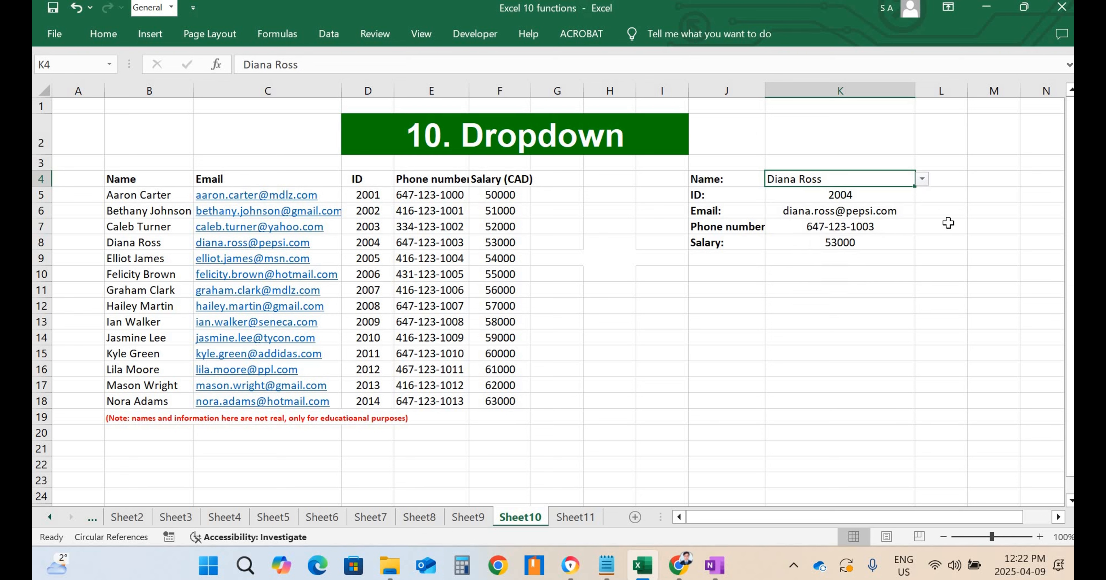
left_click(922, 180)
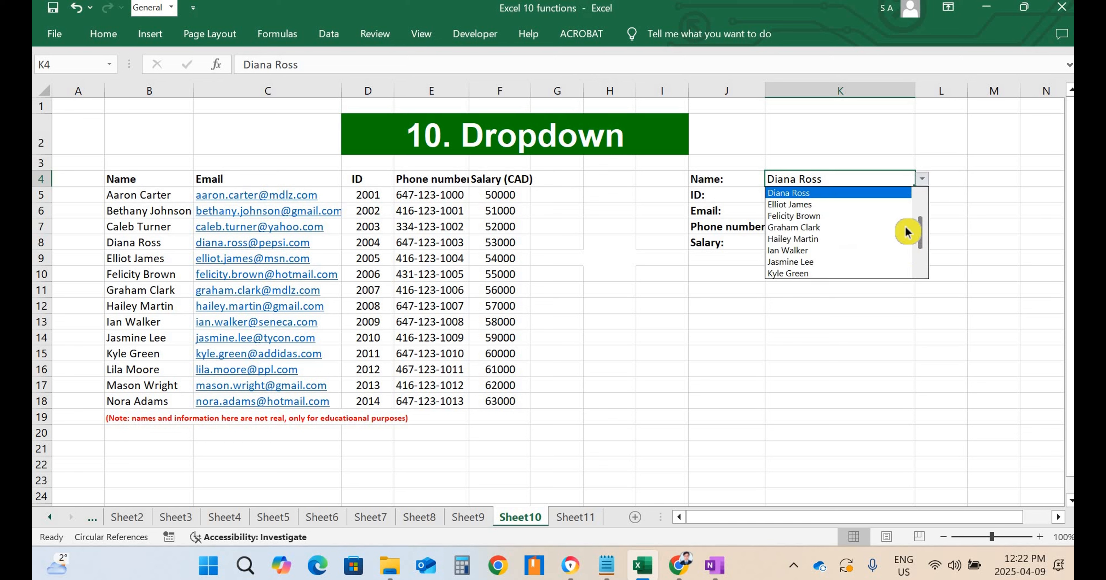
left_click(906, 228)
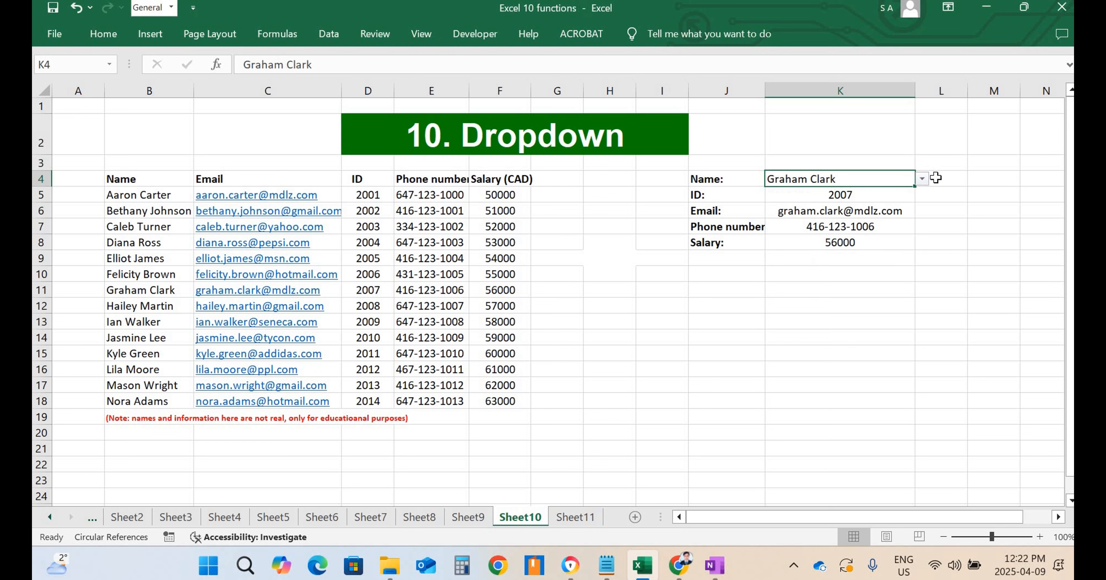
- Compare the entries offered in the K4 dropdown list with the names in B5:B18
left_click(922, 179)
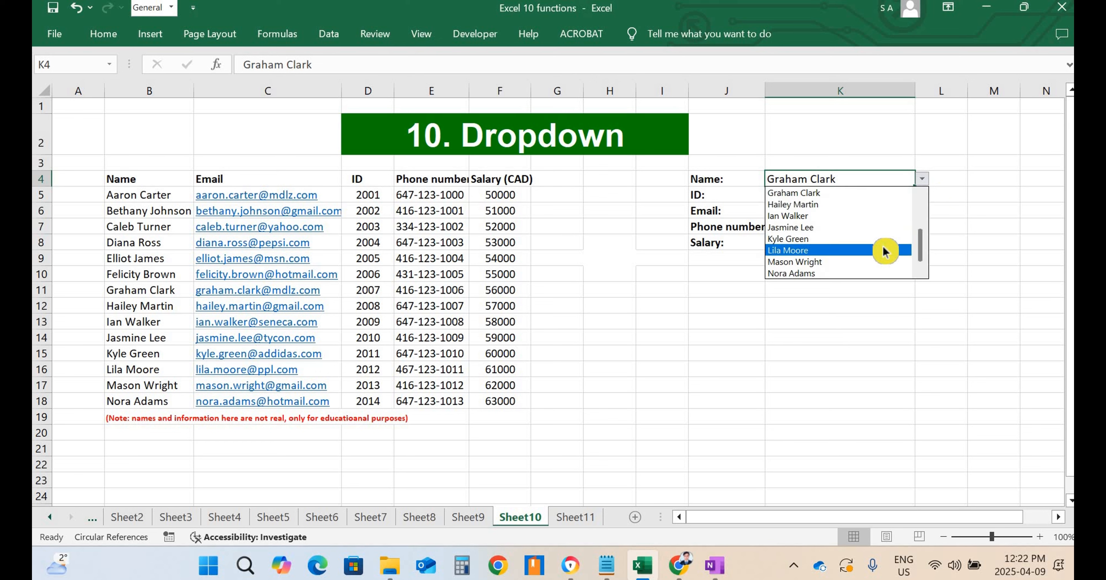
left_click(145, 191)
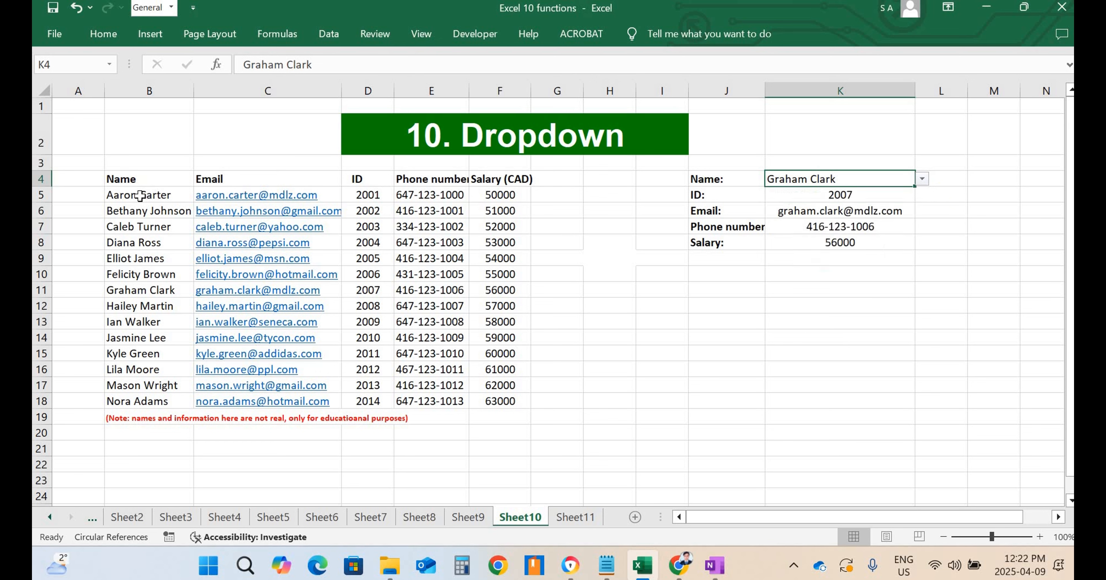
left_click(155, 195)
left_click_drag(147, 195, 138, 404)
left_click(546, 383)
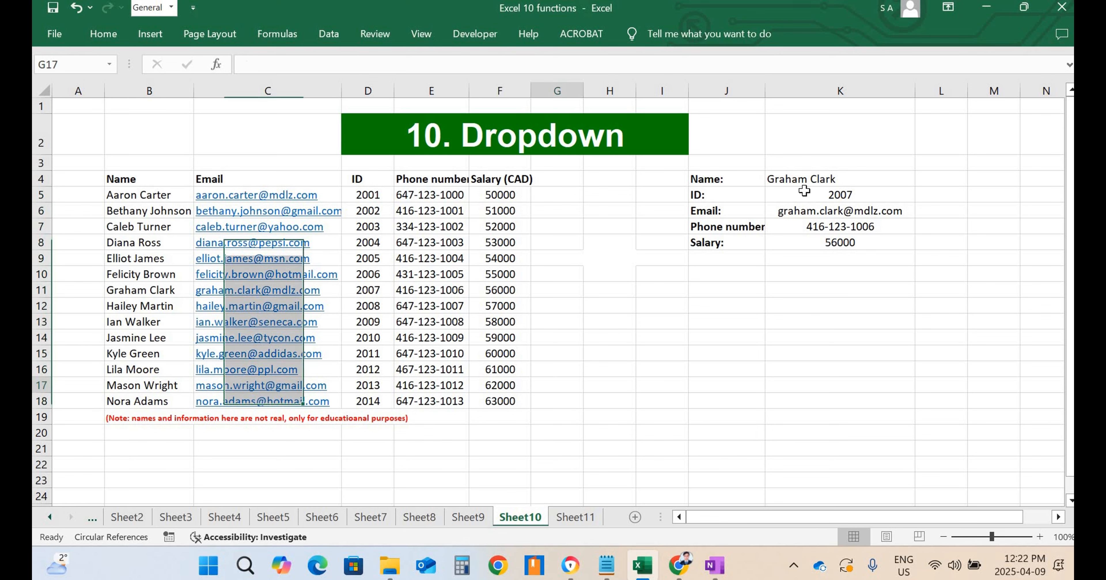
left_click(908, 179)
left_click(925, 184)
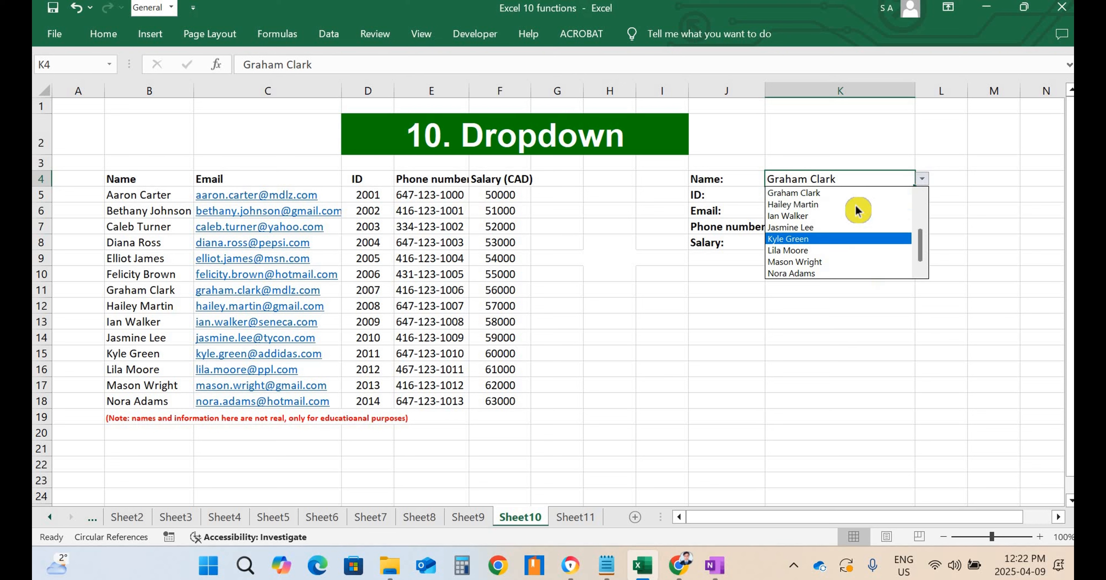
key("Escape")
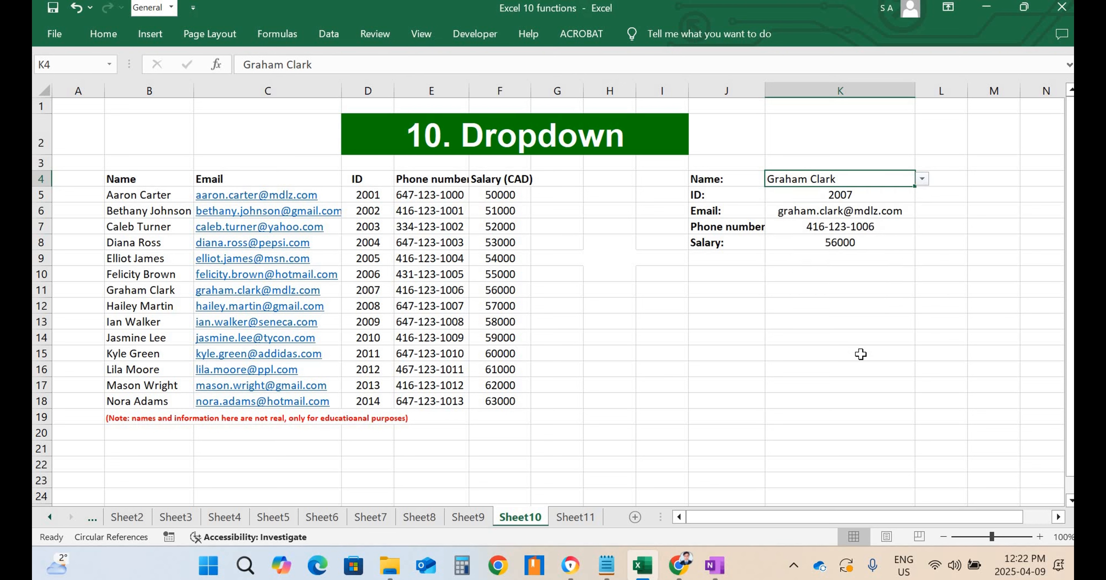
- Clear all data validation settings from K4 and delete the name it contains
left_click(328, 34)
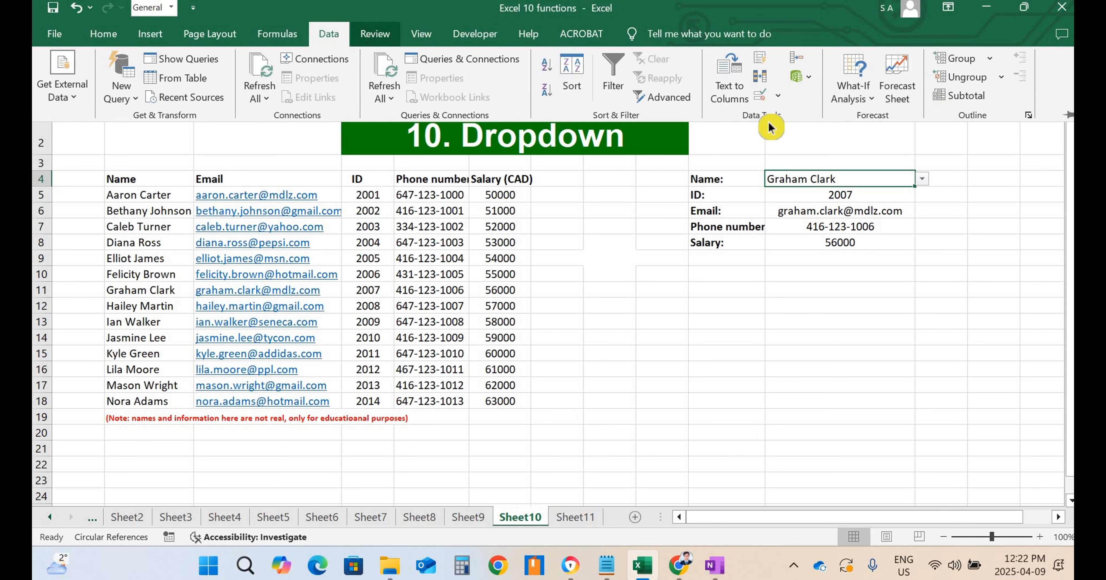
left_click(762, 98)
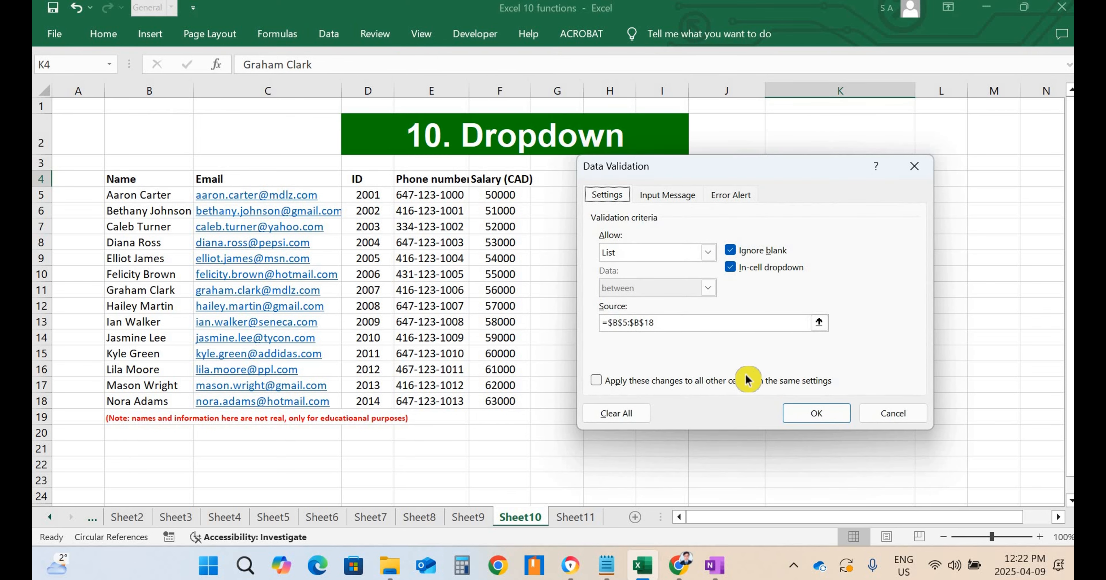
left_click(627, 414)
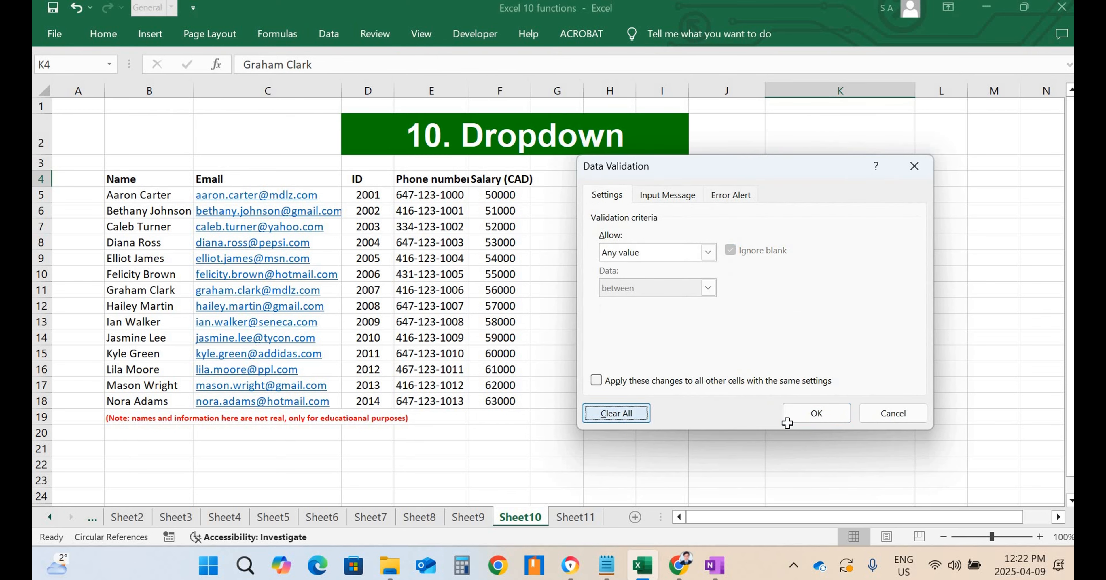
left_click(807, 411)
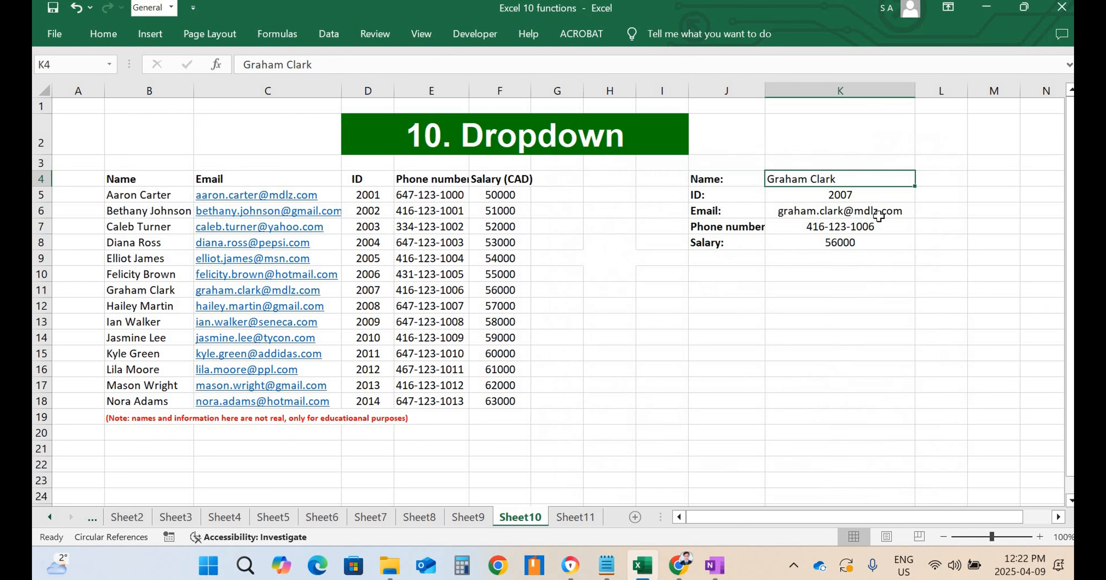
left_click(873, 177)
key("Delete")
left_click(837, 370)
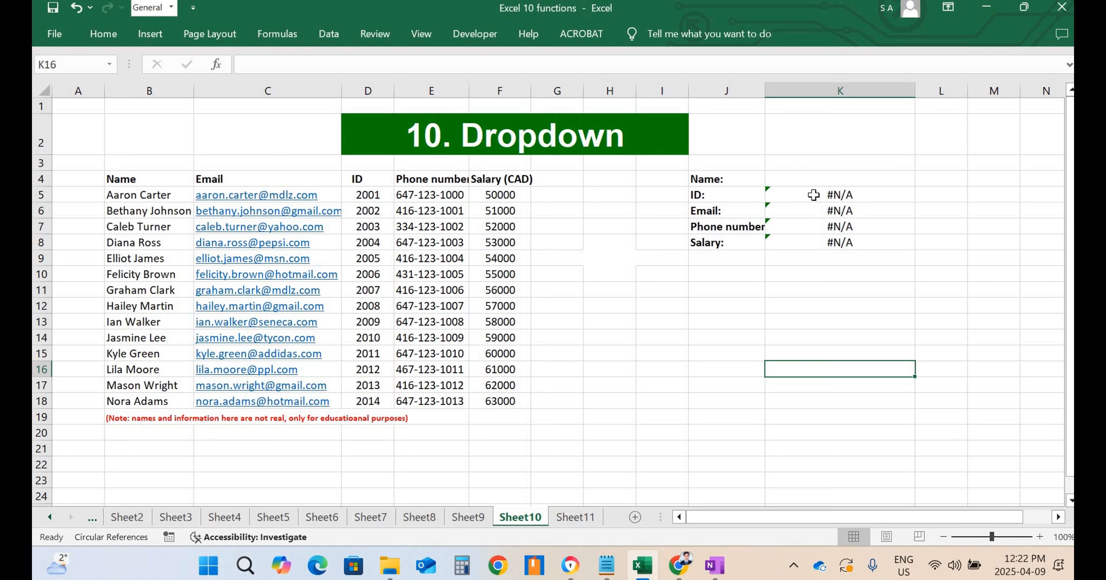
- Start a new data validation rule for the empty name cell K4 that allows a List
left_click(774, 180)
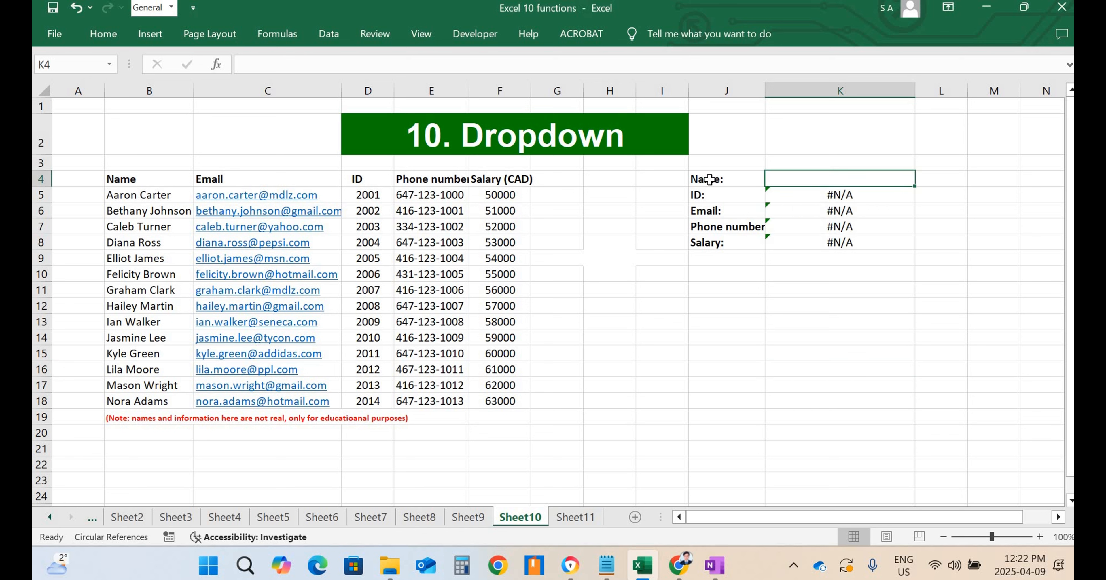
key("Left")
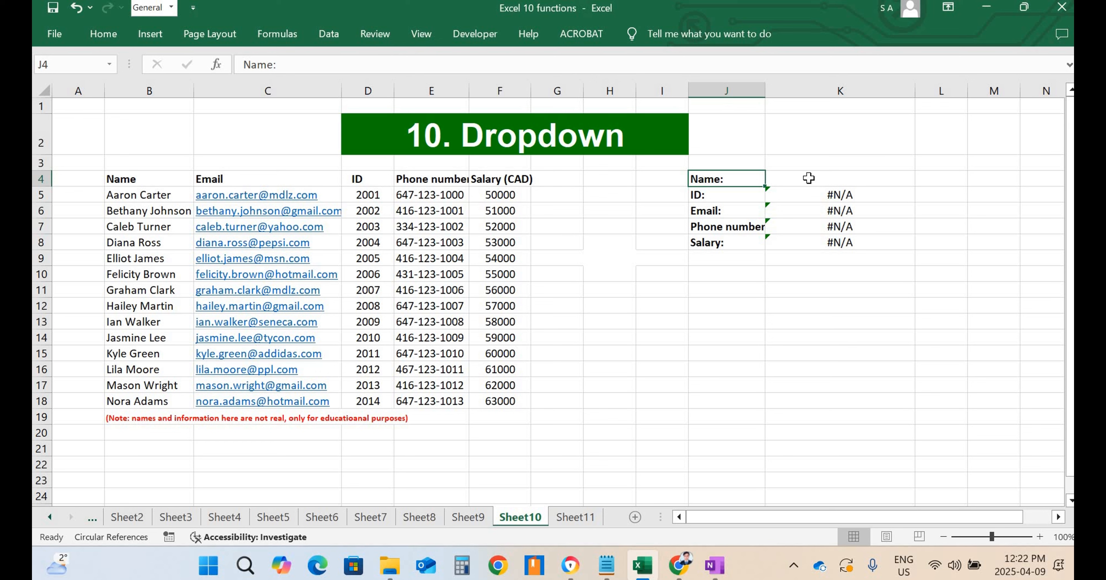
left_click(810, 178)
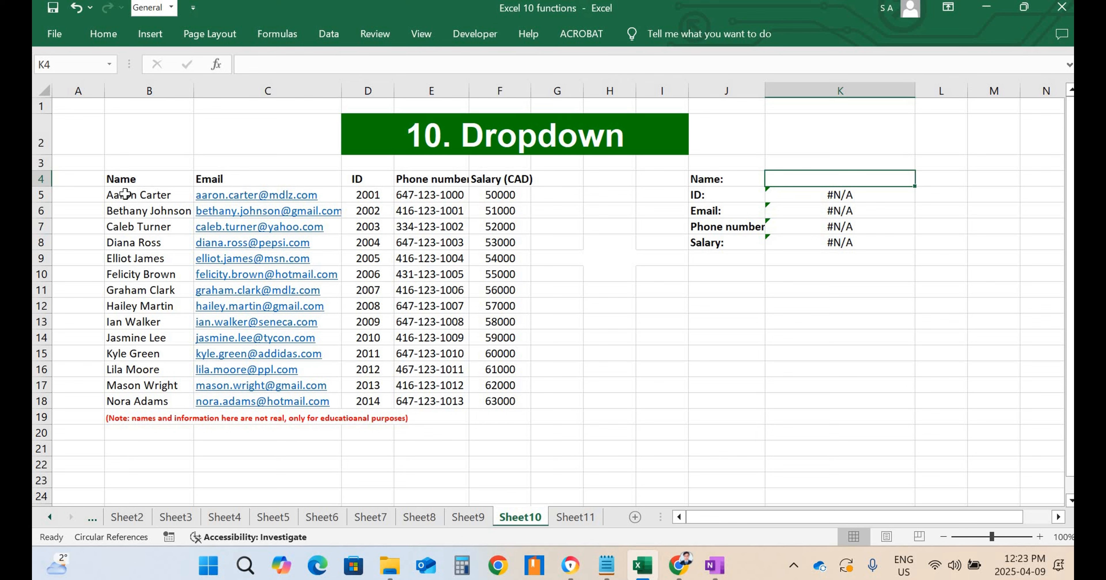
left_click_drag(127, 197, 154, 400)
left_click(795, 180)
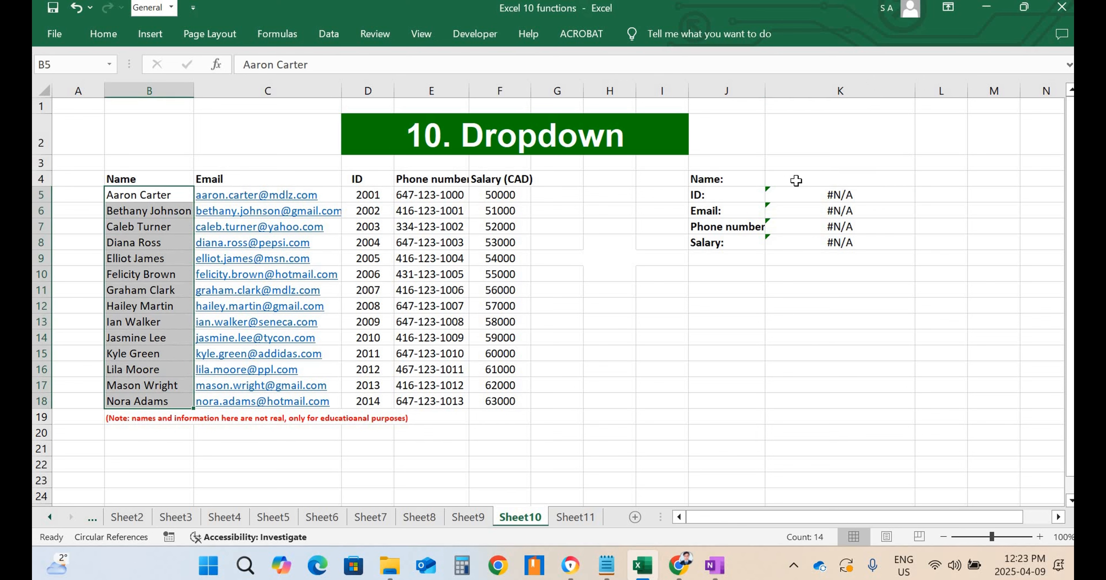
left_click(329, 34)
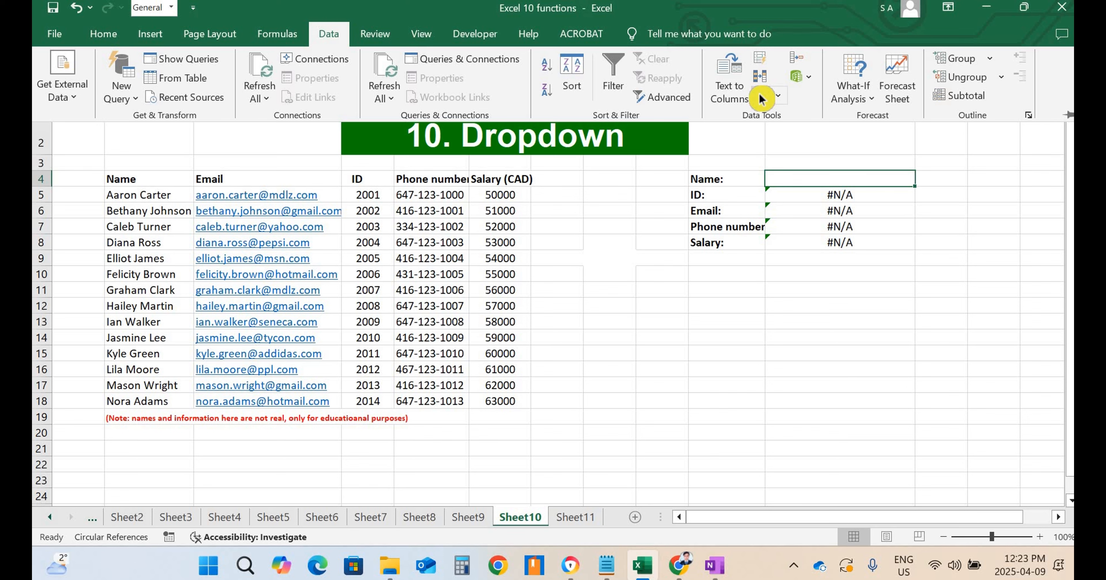
left_click(760, 102)
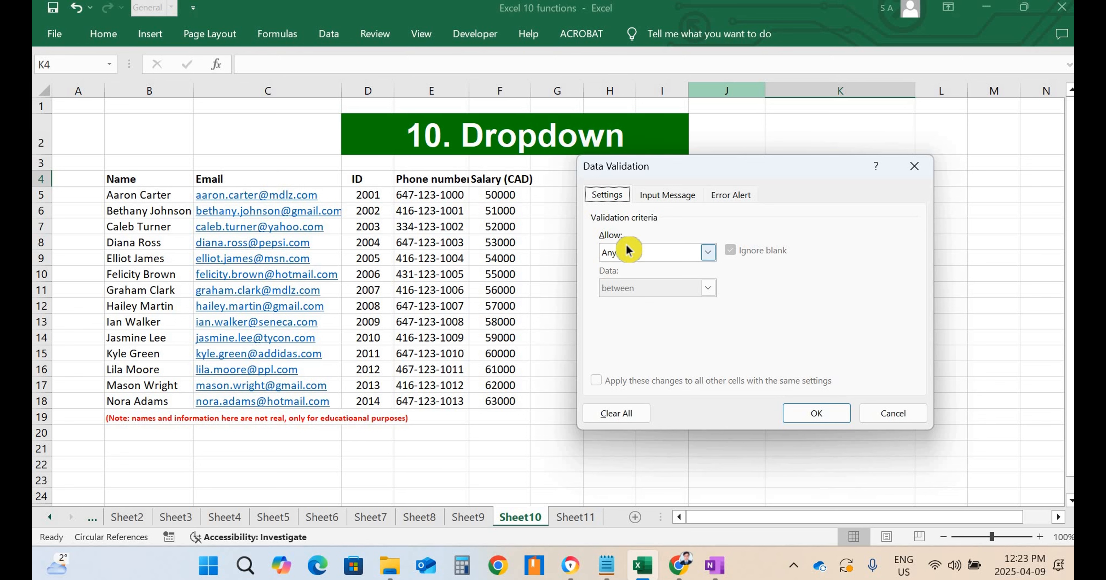
left_click(708, 255)
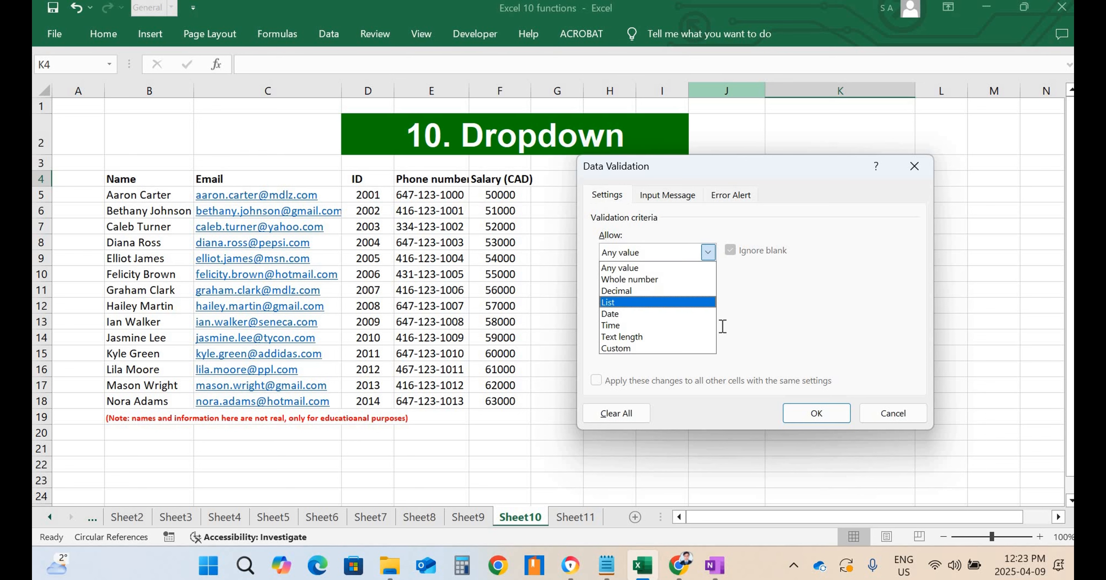
key("Return")
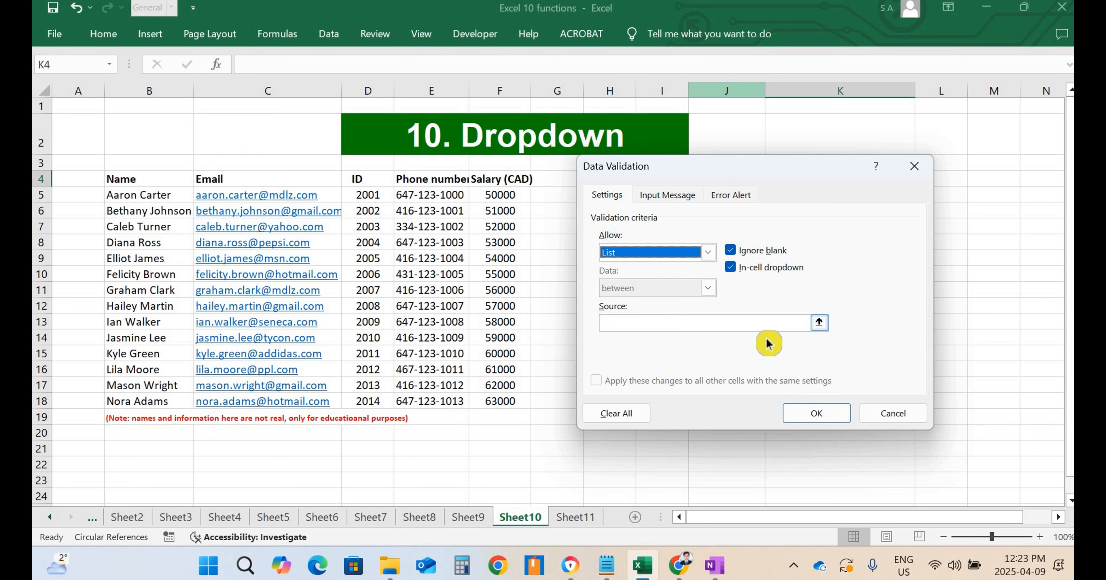
- Set the list source of the K4 validation rule to the names in =$B$5:$B$18
left_click(820, 322)
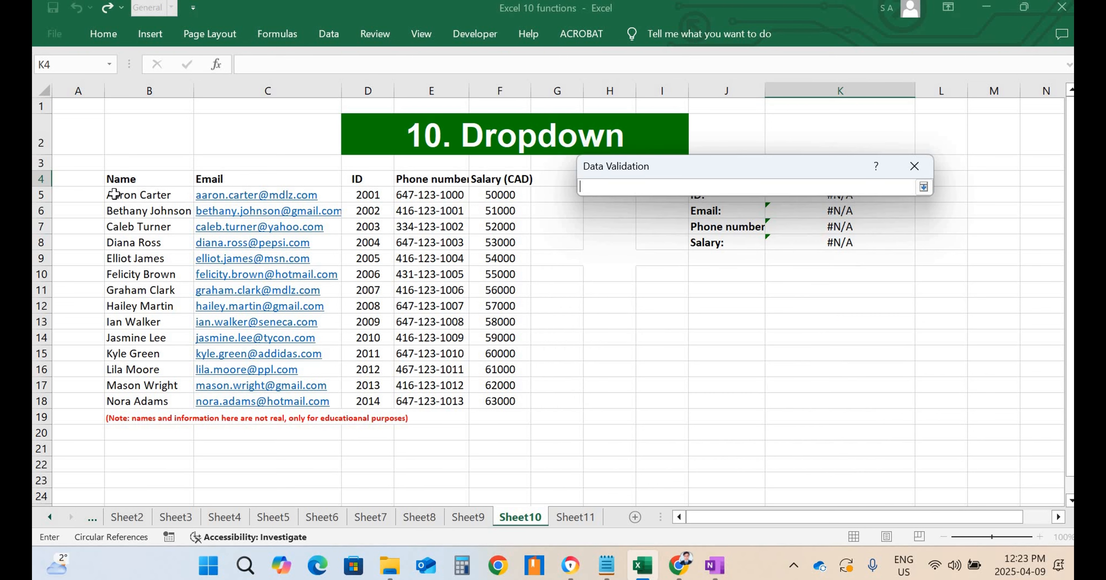
left_click_drag(114, 194, 146, 401)
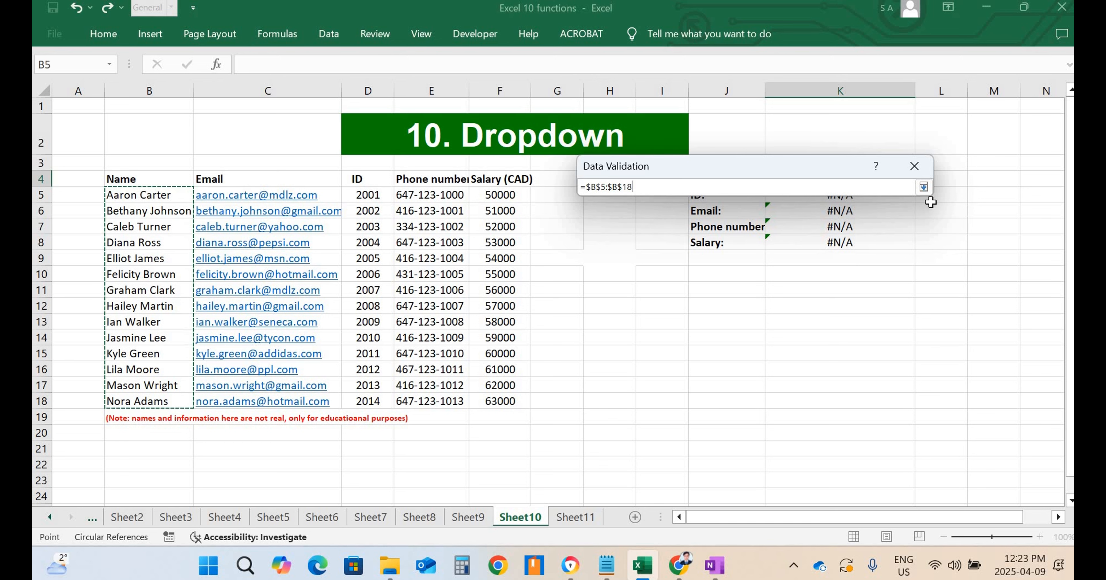
left_click(925, 188)
left_click(923, 187)
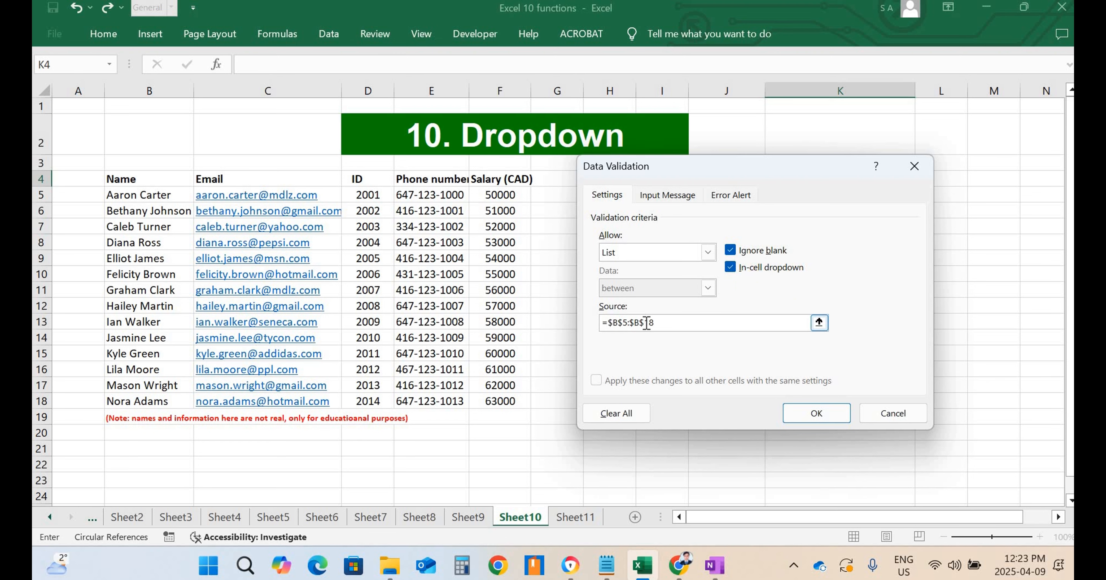
- Apply the list validation rule with the source =$B$5:$B$18 to K4
left_click_drag(647, 322, 608, 324)
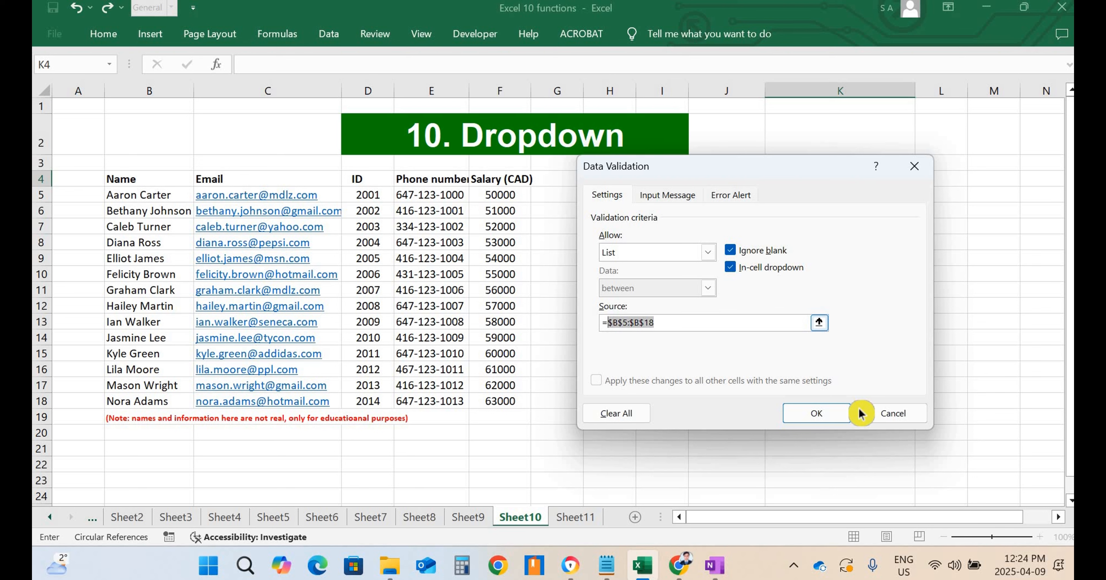
left_click(814, 413)
left_click_drag(1028, 324, 1014, 318)
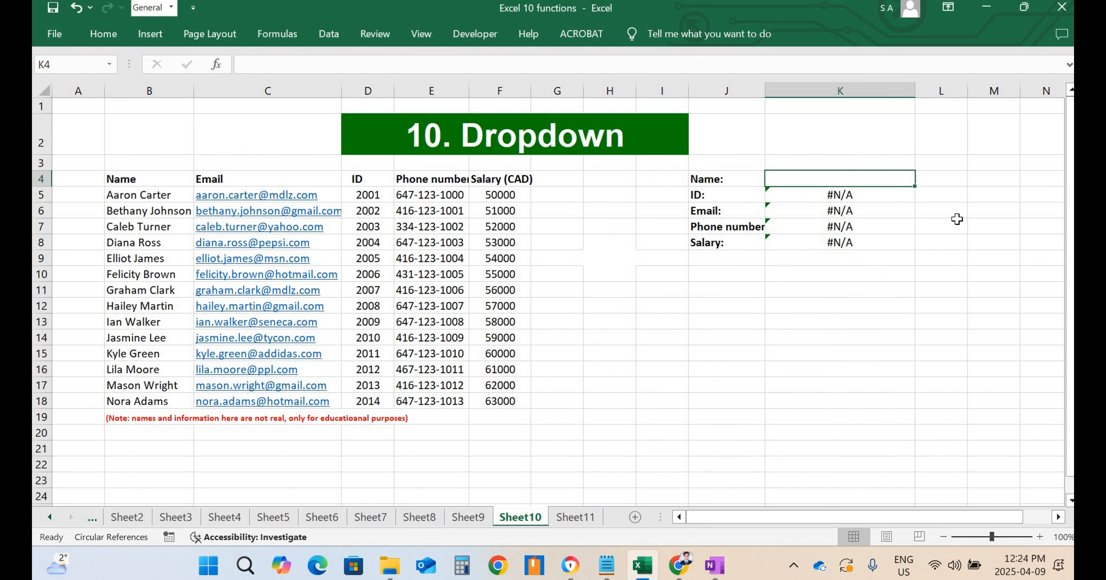
- Test the K4 dropdown by choosing the name from B5, followed by the name from B8
left_click(910, 183)
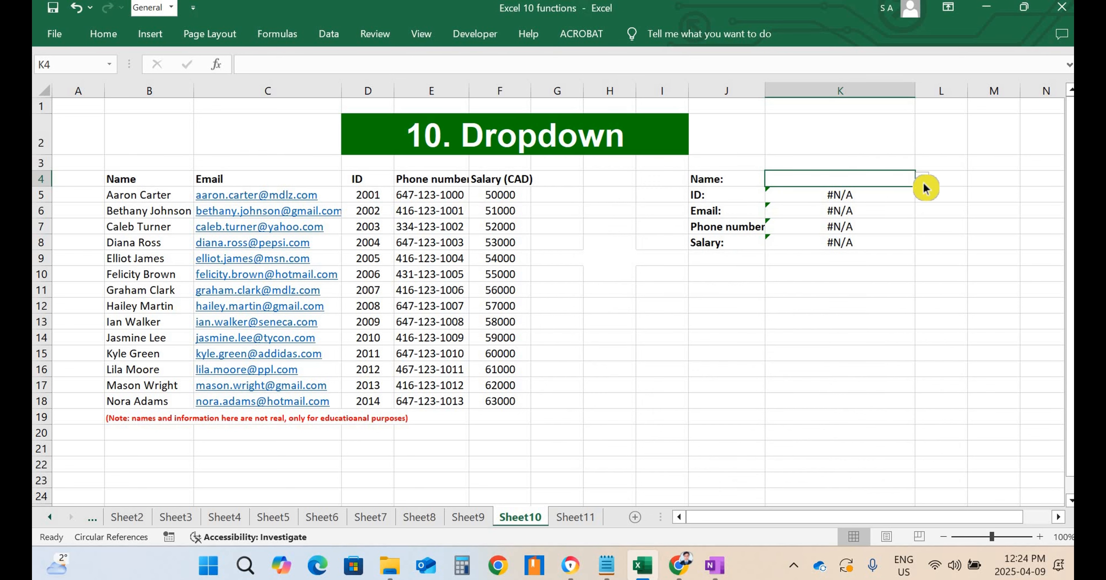
left_click(923, 183)
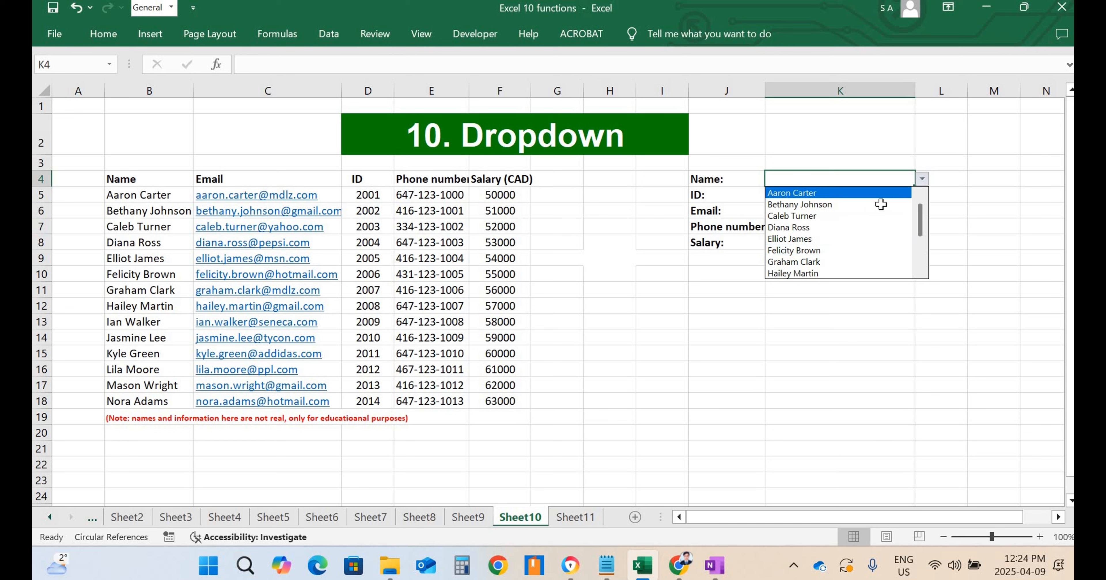
left_click(875, 194)
left_click(925, 183)
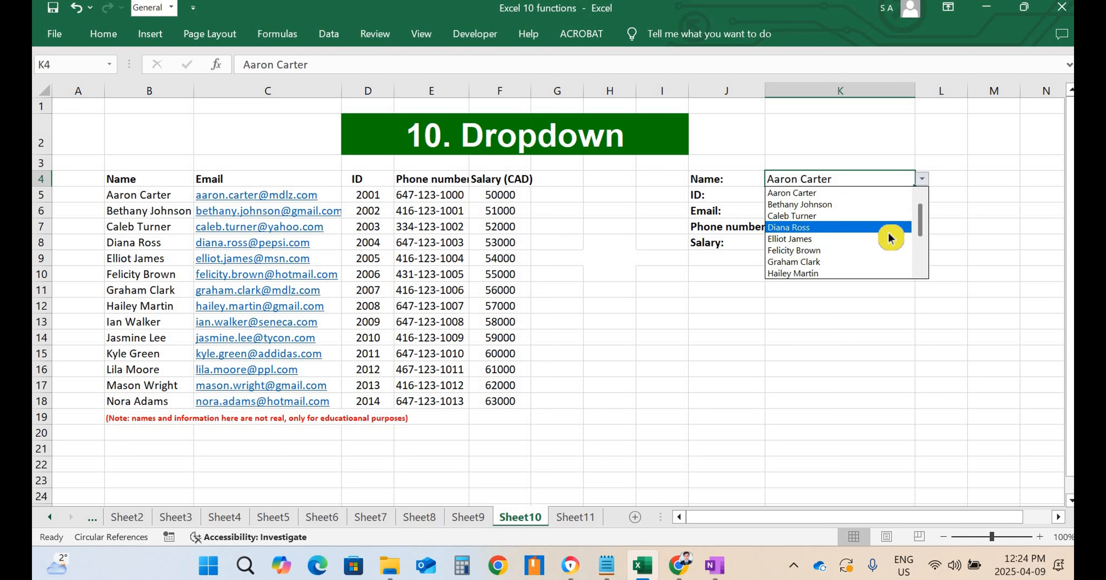
left_click(886, 228)
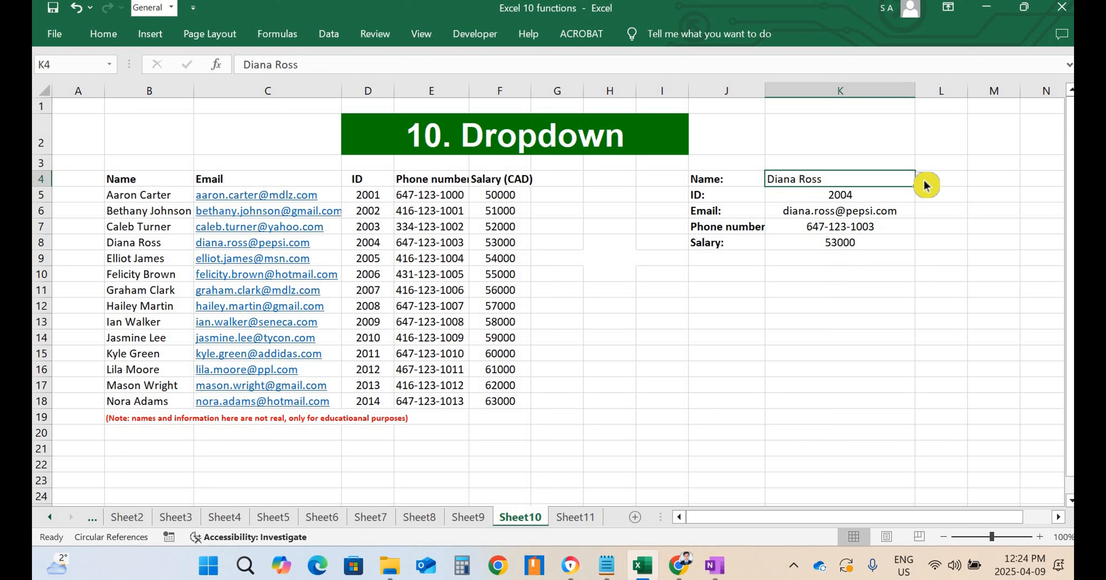
- Pick the name from B14 in the K4 dropdown, and finally the last name in the list, from B18
left_click(923, 183)
left_click(866, 261)
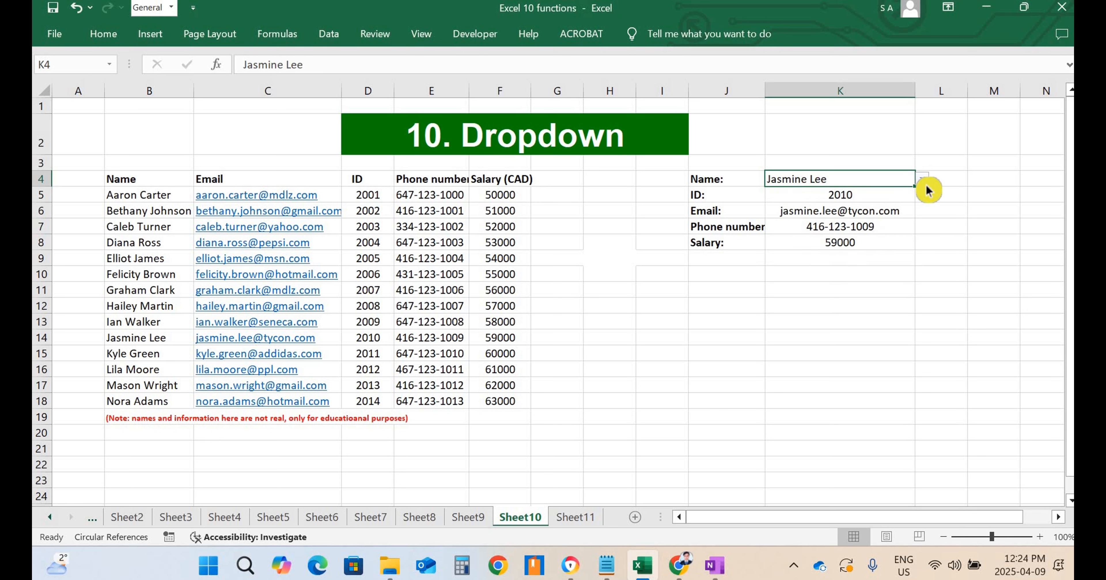
left_click(922, 180)
left_click(866, 273)
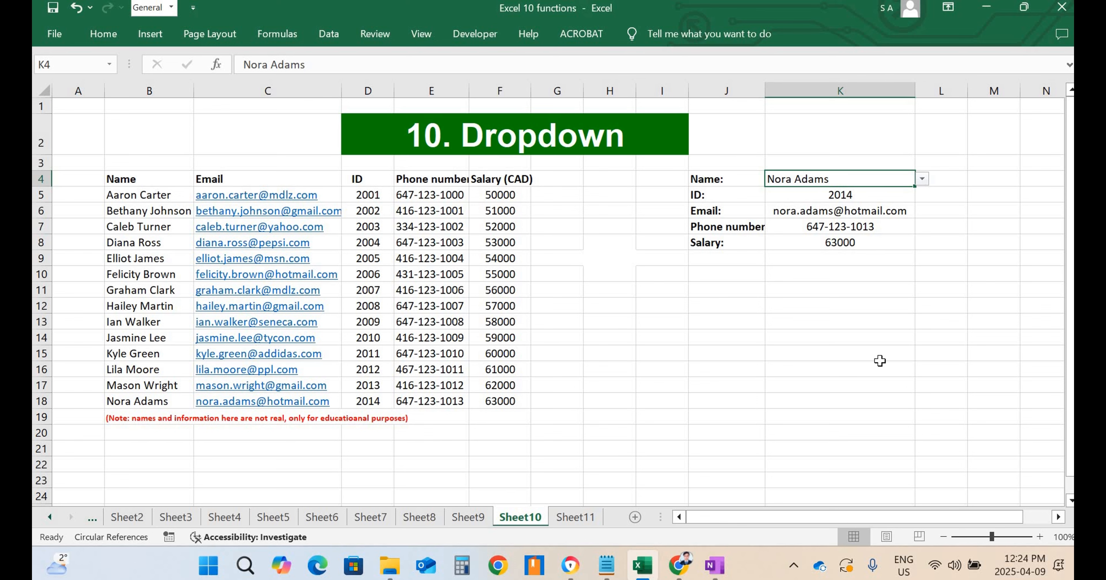
- Show the closing worksheet, Sheet11
left_click(575, 517)
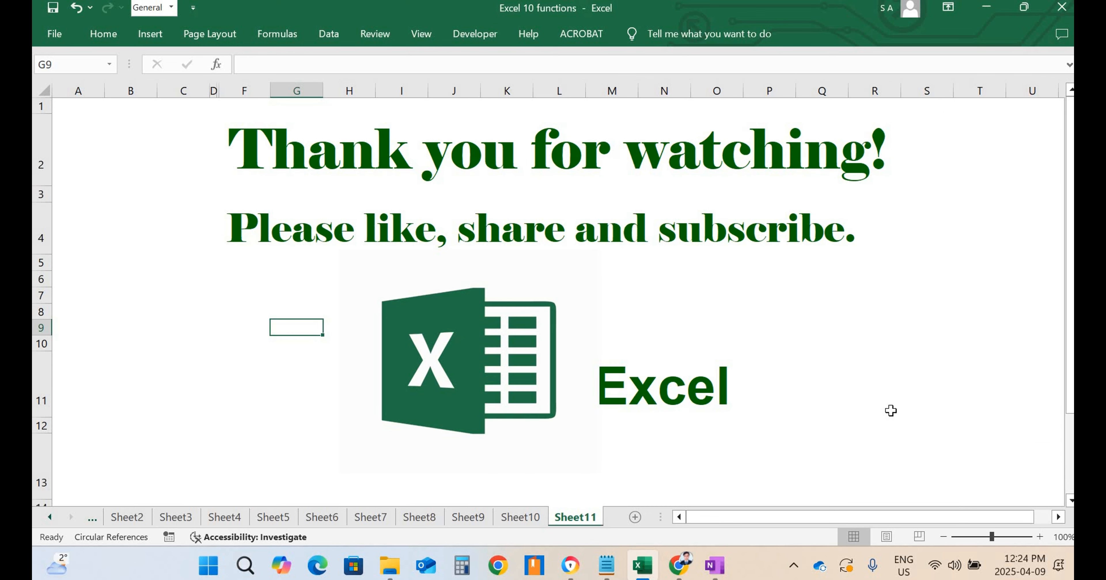